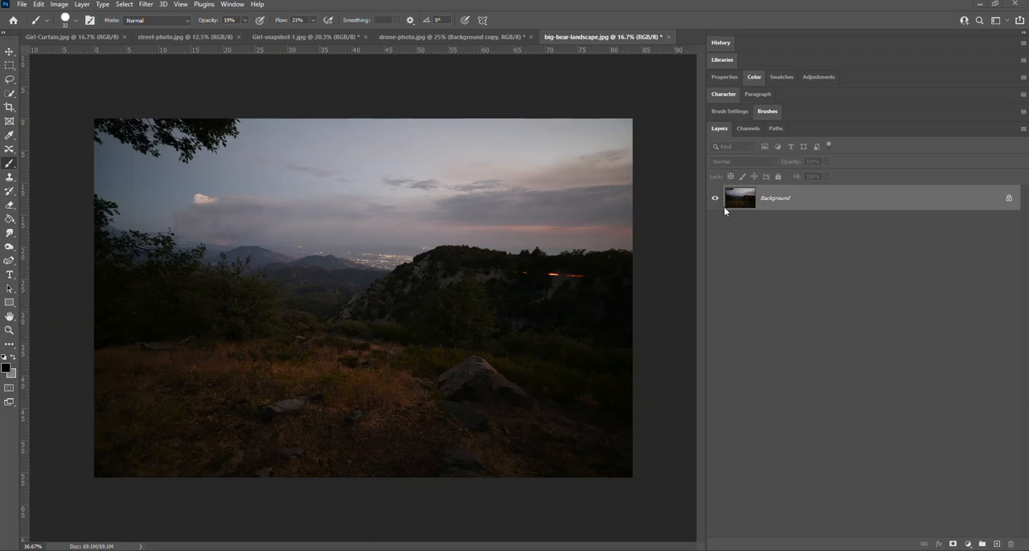
- Open the landscape photo in the Camera Raw Filter with the Basic adjustments expanded
left_click(147, 5)
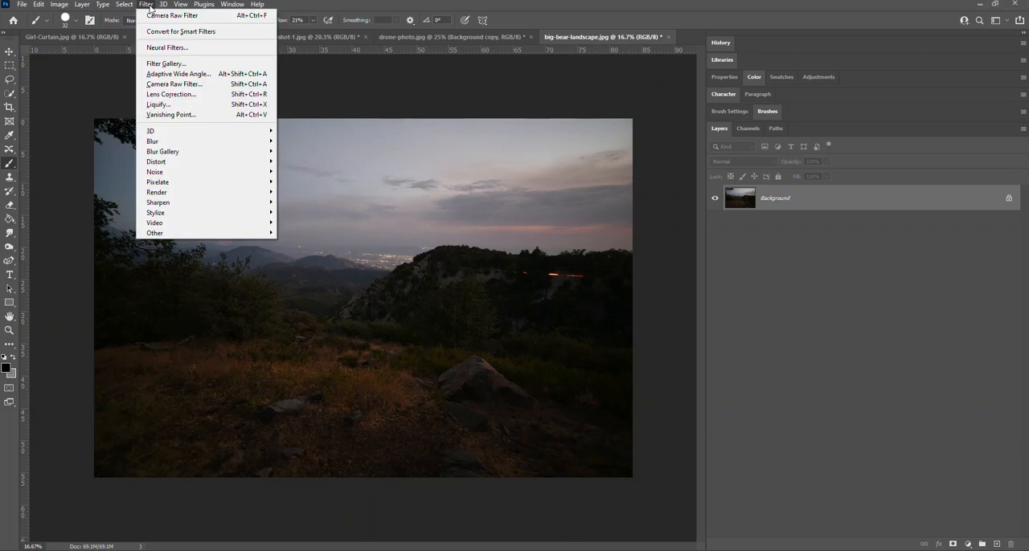
left_click(218, 87)
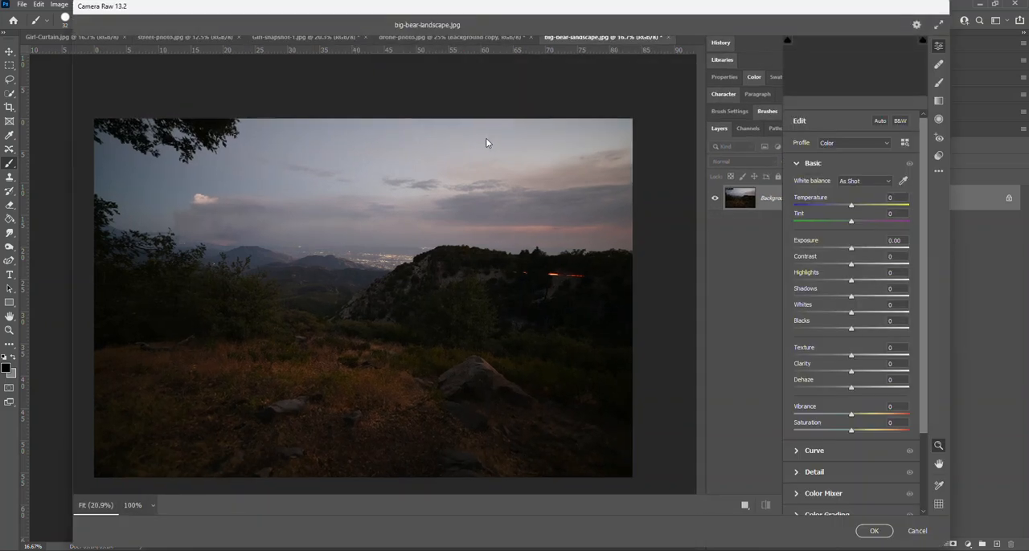
scroll(845, 151, "down", 1)
scroll(842, 164, "up", 1)
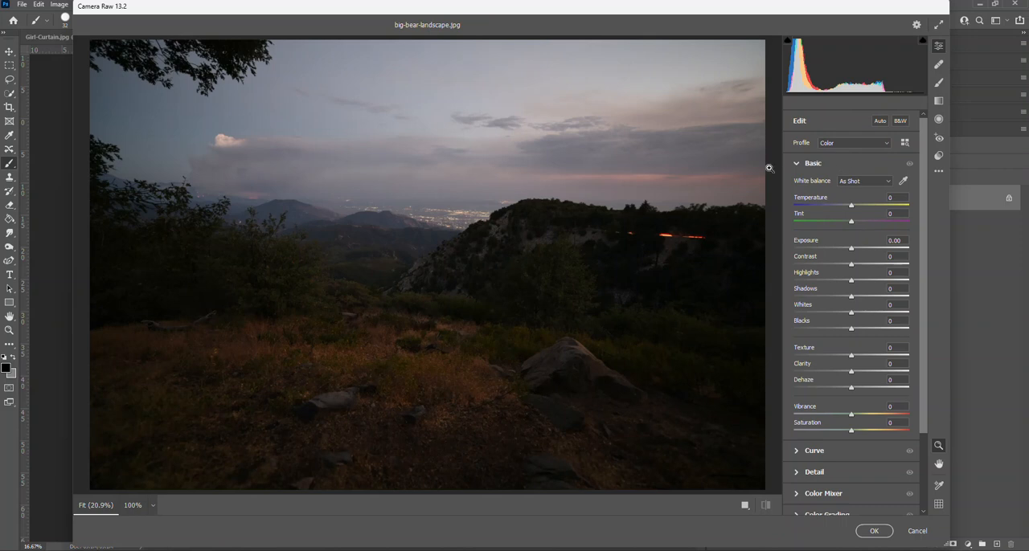
left_click(842, 164)
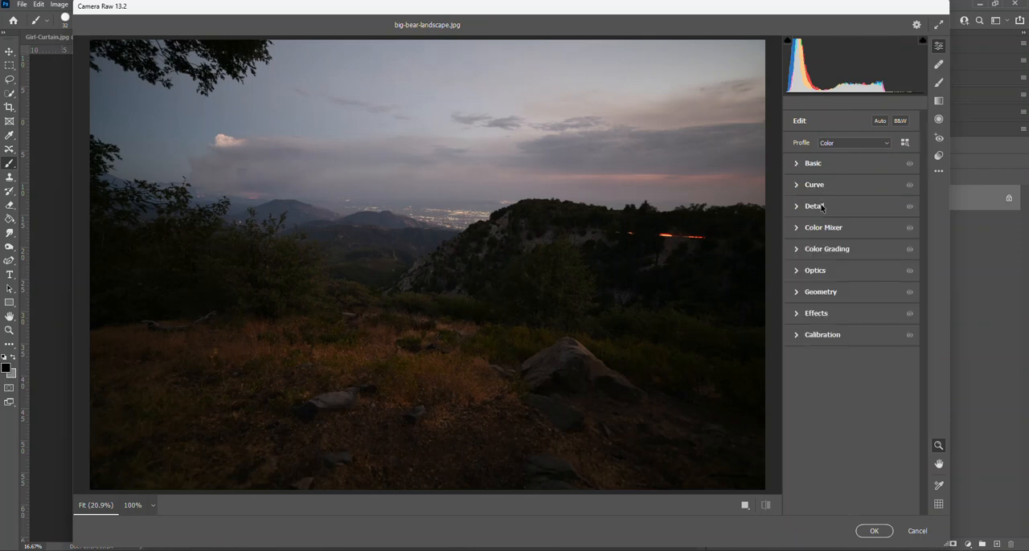
left_click(795, 165)
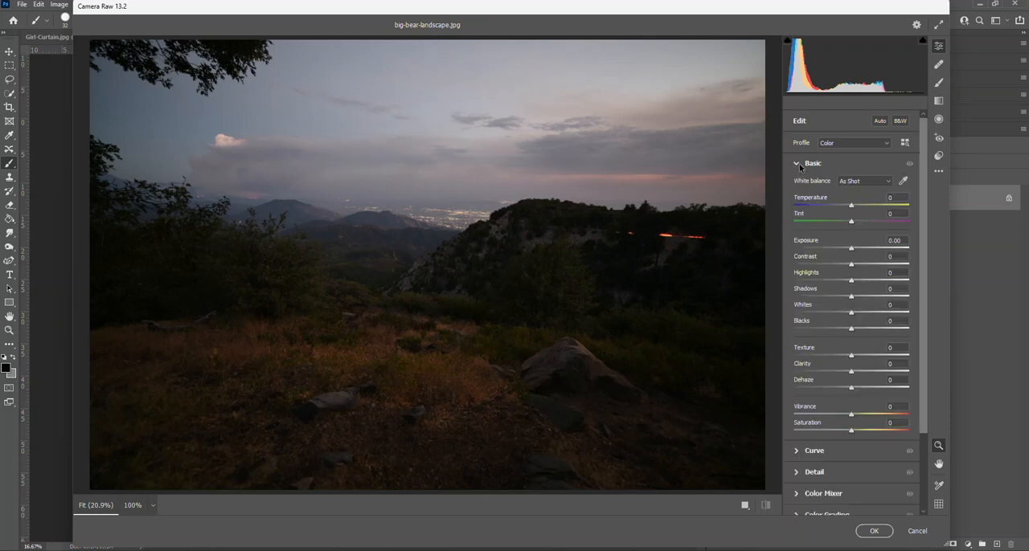
- Try a colder white balance, reset it, and set the Temperature to +15 with Tint at 0
left_click_drag(851, 206, 822, 209)
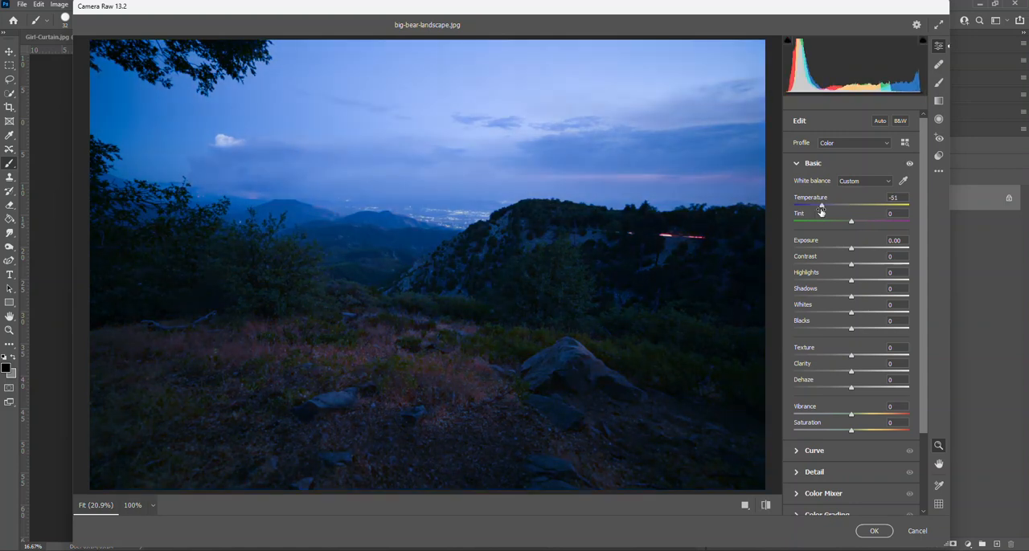
double_click(823, 208)
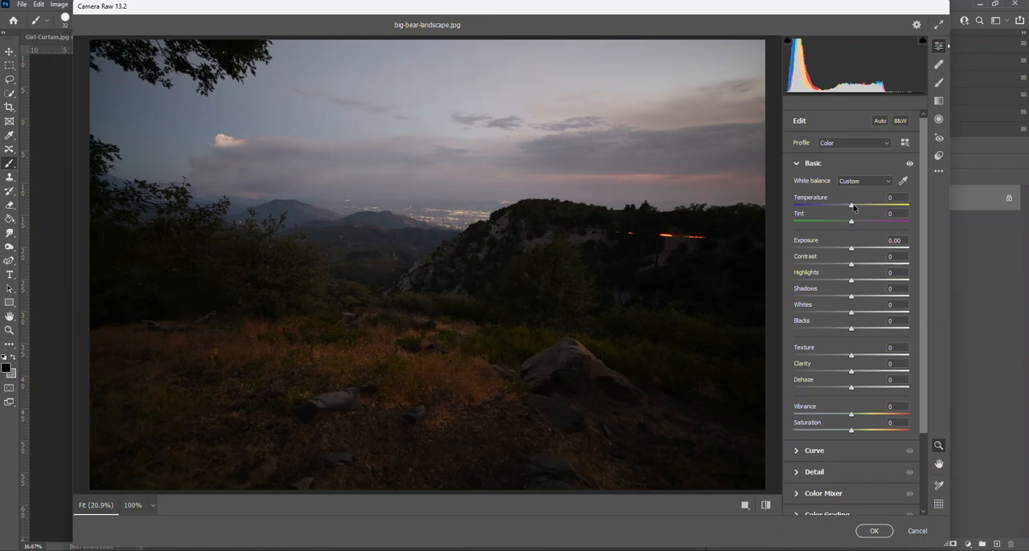
left_click_drag(855, 209, 861, 210)
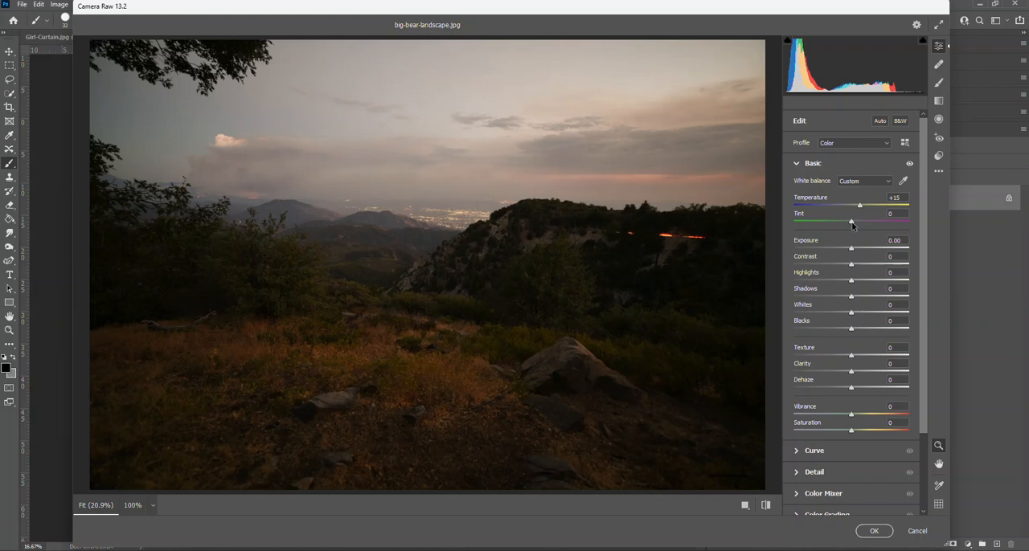
mouse_move(852, 226)
left_mouse_down()
mouse_move(832, 222)
mouse_move(850, 229)
left_mouse_up()
- Brighten the photo by setting Exposure to +2.15 and Contrast to +7
left_click_drag(851, 249, 865, 250)
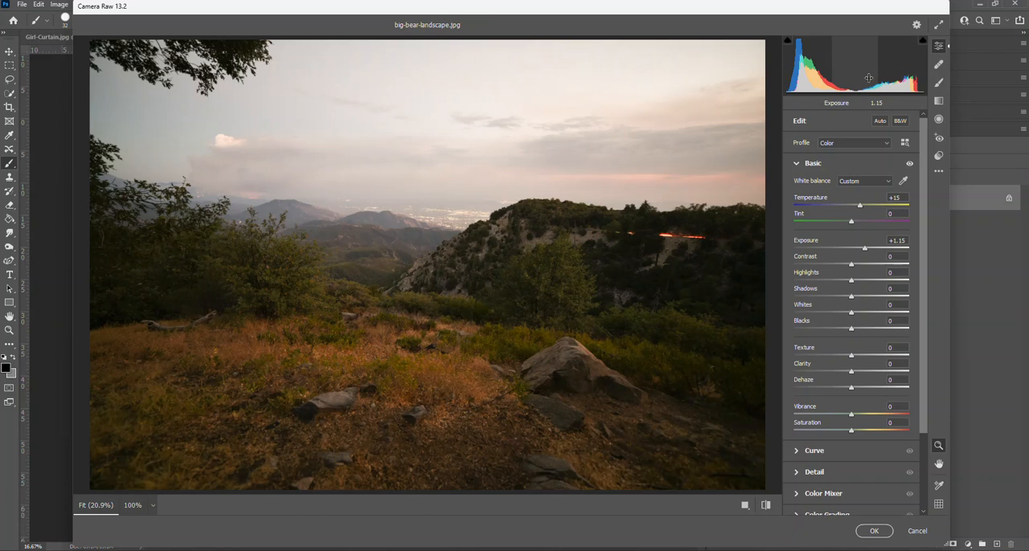
left_click_drag(864, 248, 875, 252)
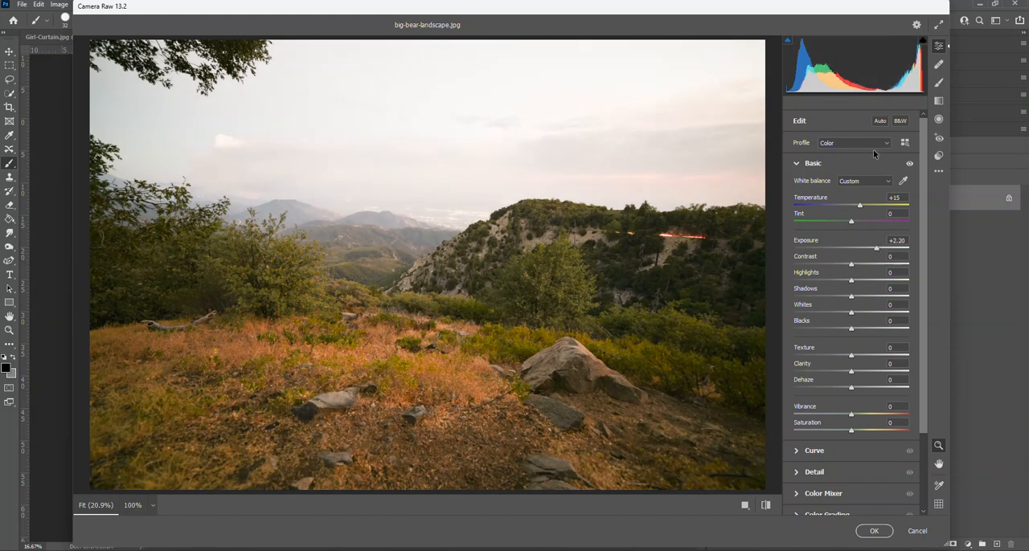
left_click(876, 252)
mouse_move(851, 265)
left_mouse_down()
mouse_move(788, 265)
mouse_move(908, 266)
mouse_move(807, 283)
mouse_move(851, 284)
left_mouse_up()
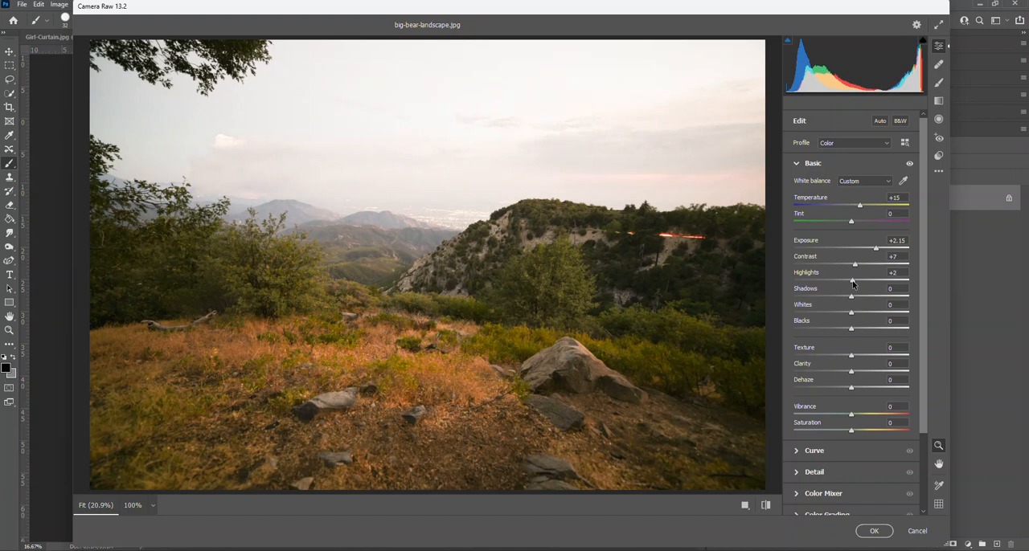
- Balance the tonal range with Highlights -100, Shadows +11, Whites -100 and Blacks +21
left_click_drag(853, 284, 936, 285)
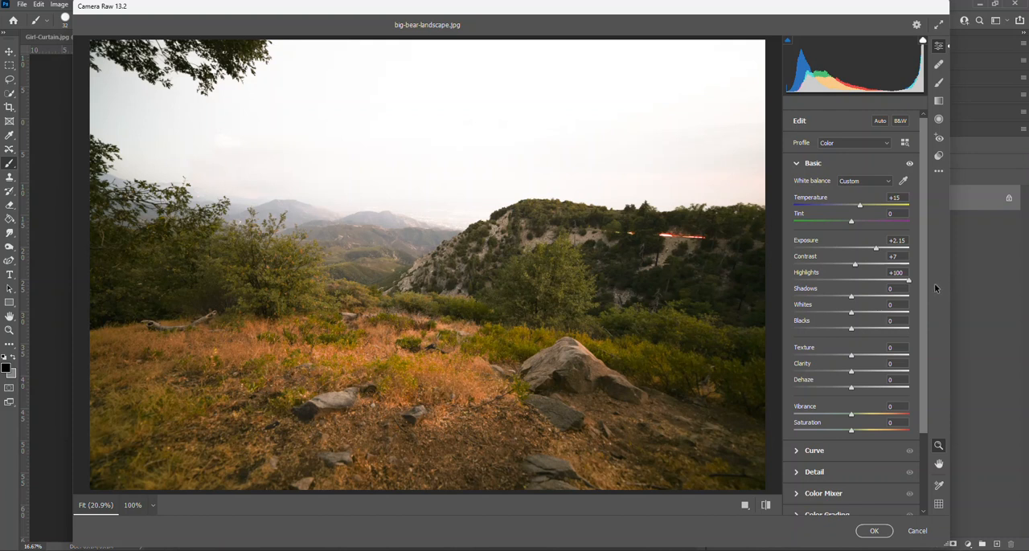
left_click_drag(937, 287, 778, 287)
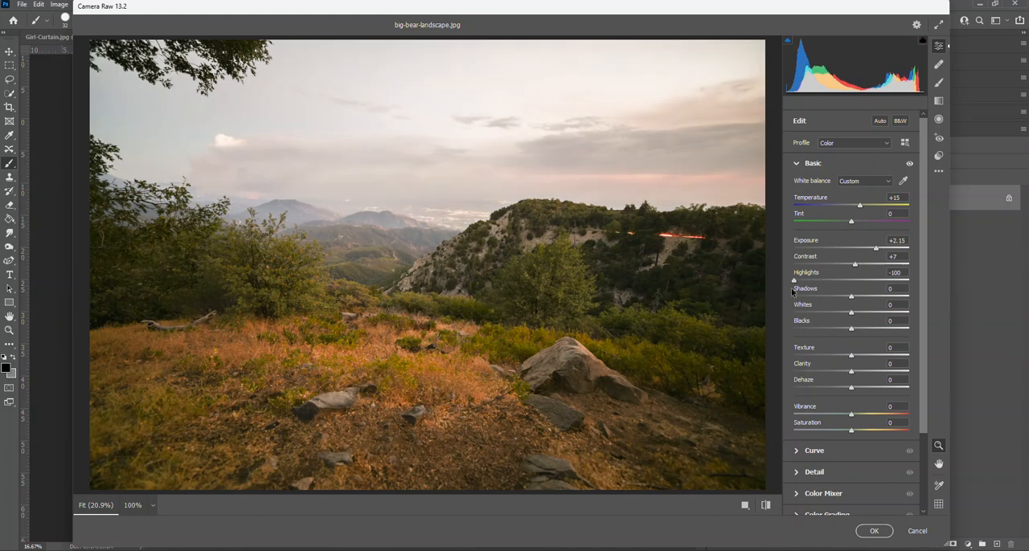
left_click_drag(852, 297, 794, 317)
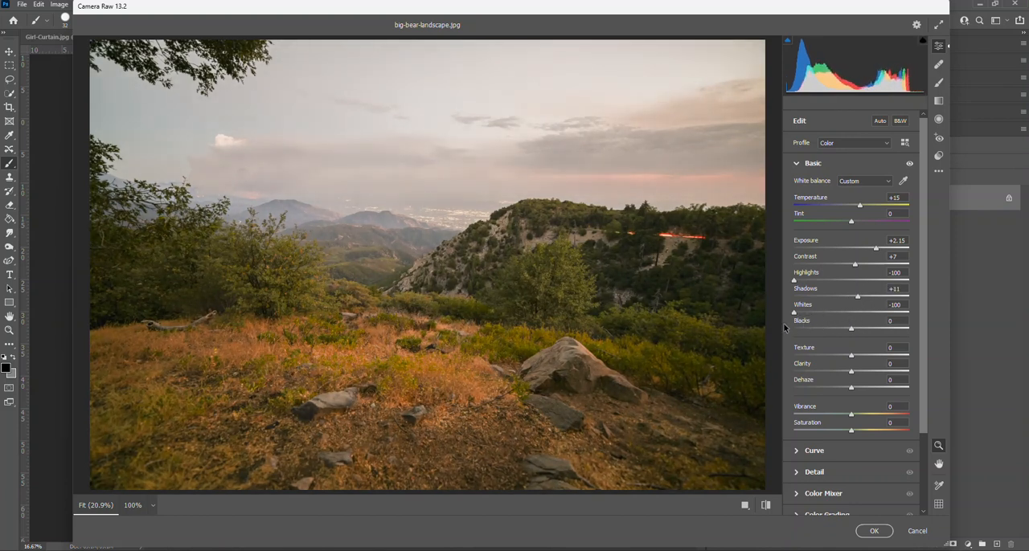
mouse_move(851, 332)
left_mouse_down()
mouse_move(875, 330)
mouse_move(862, 330)
left_mouse_up()
- Try Texture at +100 and -100, and reset it to 0
scroll(835, 341, "down", 3)
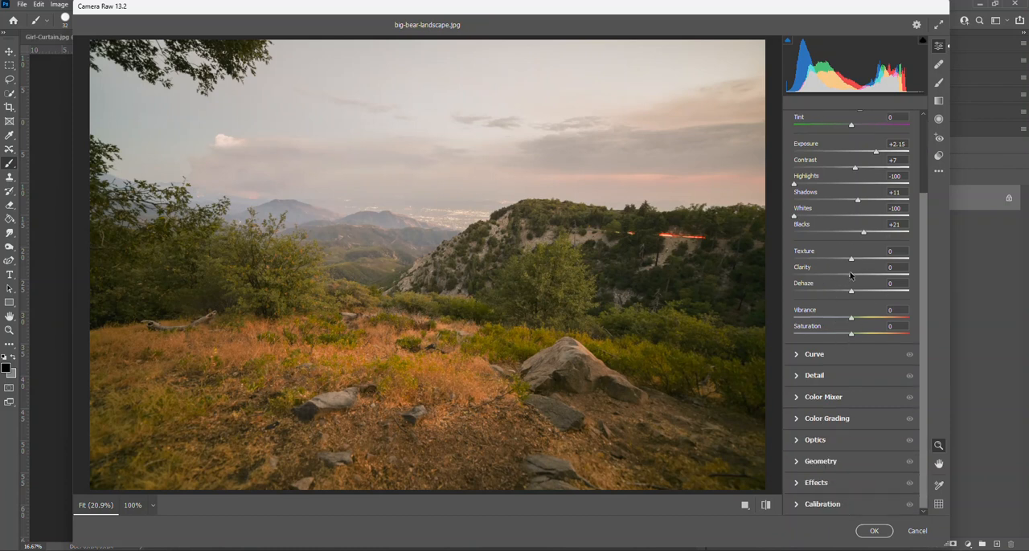
left_click_drag(853, 262, 923, 263)
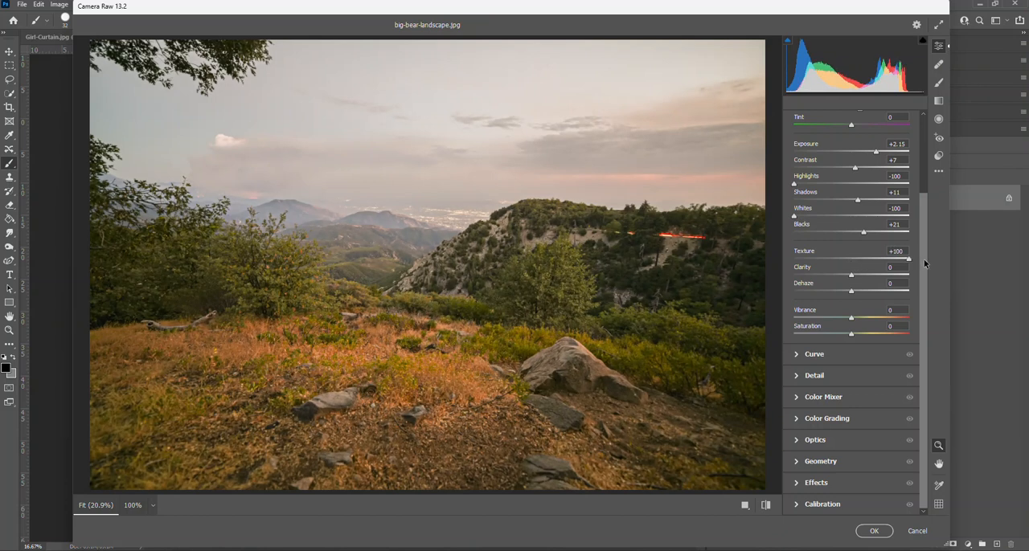
left_click_drag(924, 260, 773, 263)
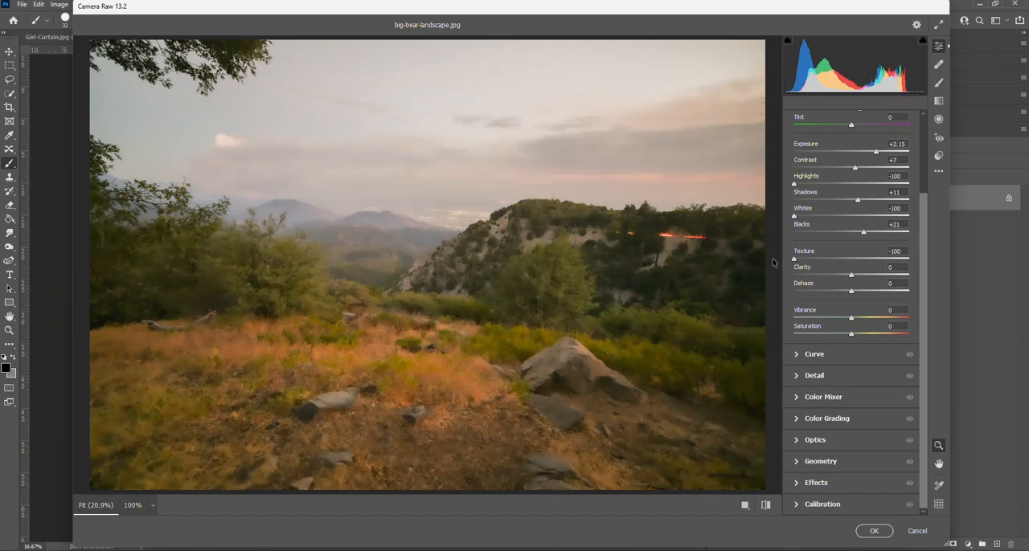
left_click_drag(772, 263, 852, 298)
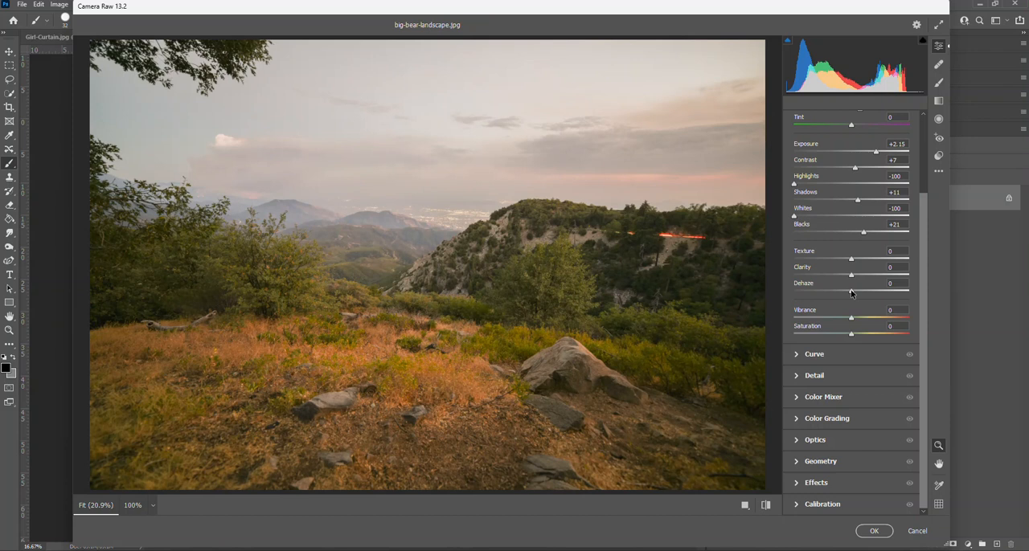
- Boost the photo's color intensity slightly with Vibrance and Saturation, and look at the Curve controls
mouse_move(851, 318)
left_mouse_down()
mouse_move(920, 321)
mouse_move(846, 320)
mouse_move(858, 336)
mouse_move(849, 336)
left_mouse_up()
left_click(801, 354)
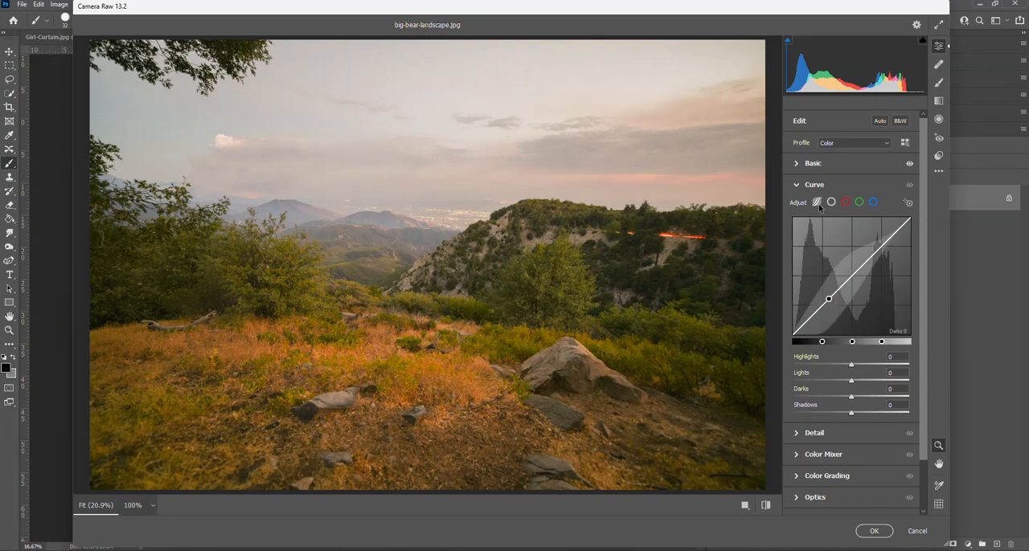
left_click(795, 186)
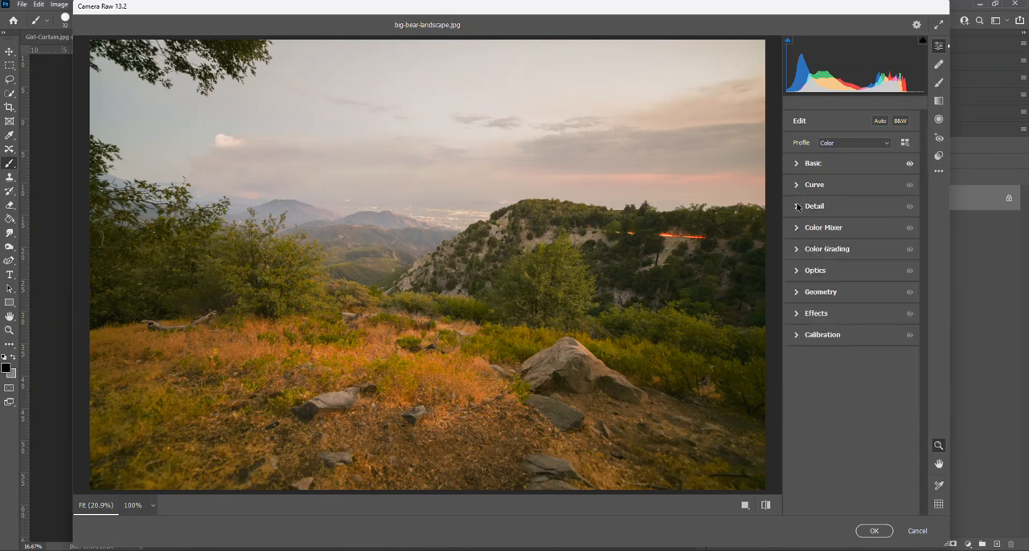
- Check the Detail settings and increase the saturation of the oranges in the Color Mixer
left_click(797, 207)
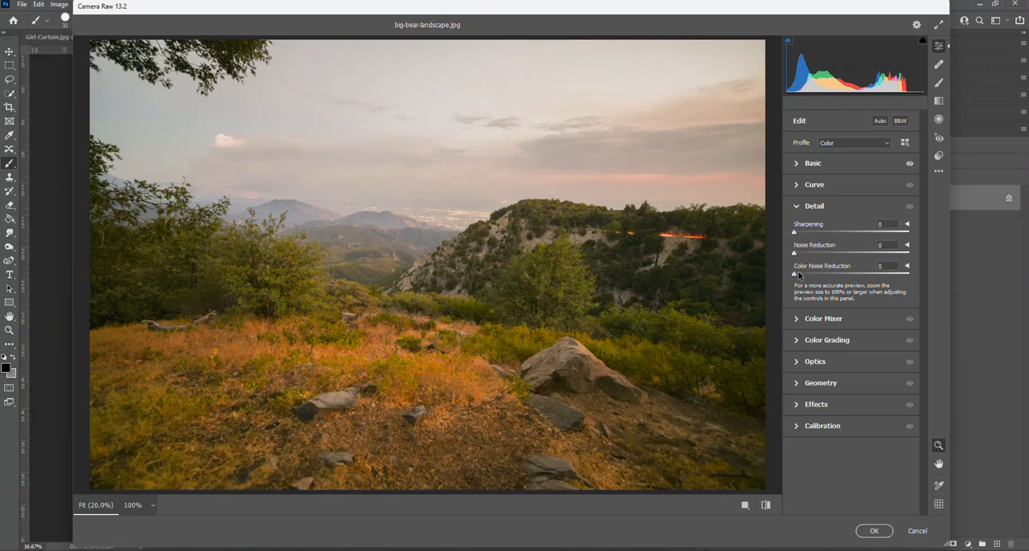
left_click(797, 320)
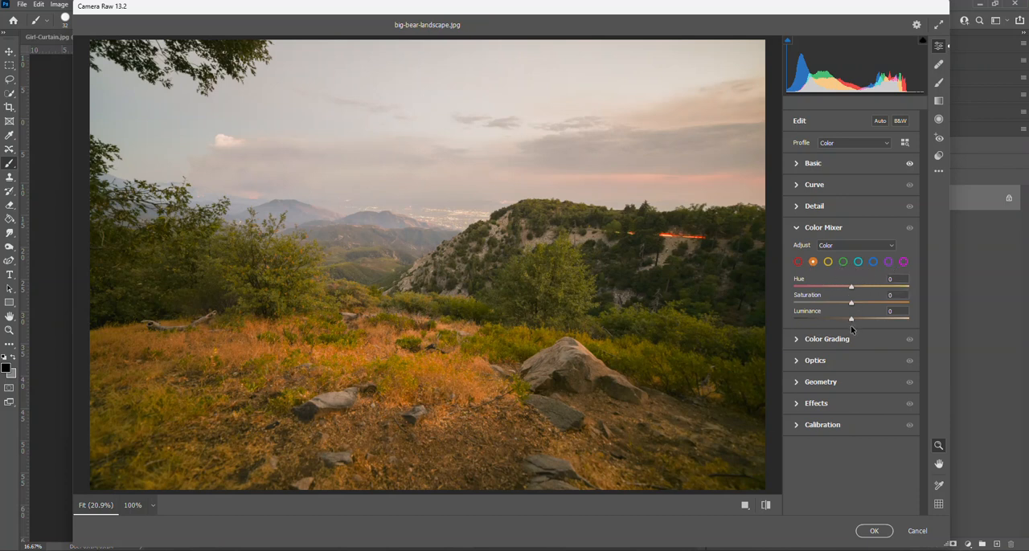
left_click_drag(852, 303, 865, 306)
- Examine the Color Grading, Optics, Geometry and Effects settings, trying out the vignetting
left_click(798, 341)
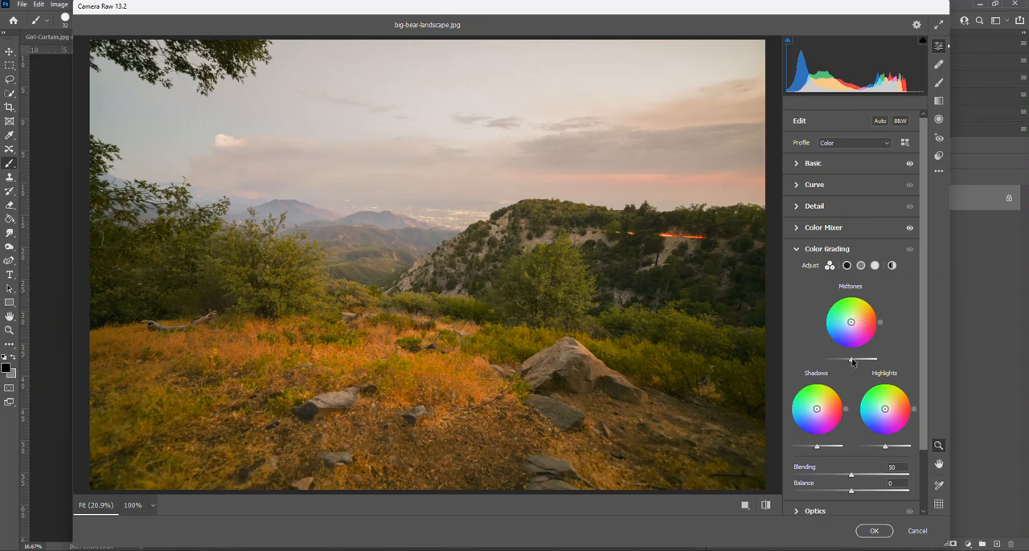
scroll(854, 398, "down", 2)
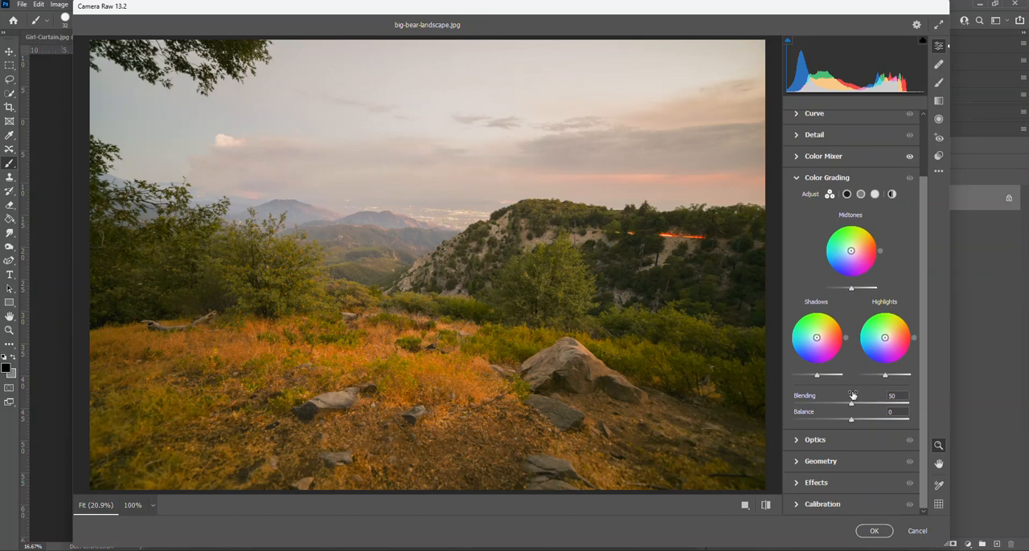
left_click(801, 441)
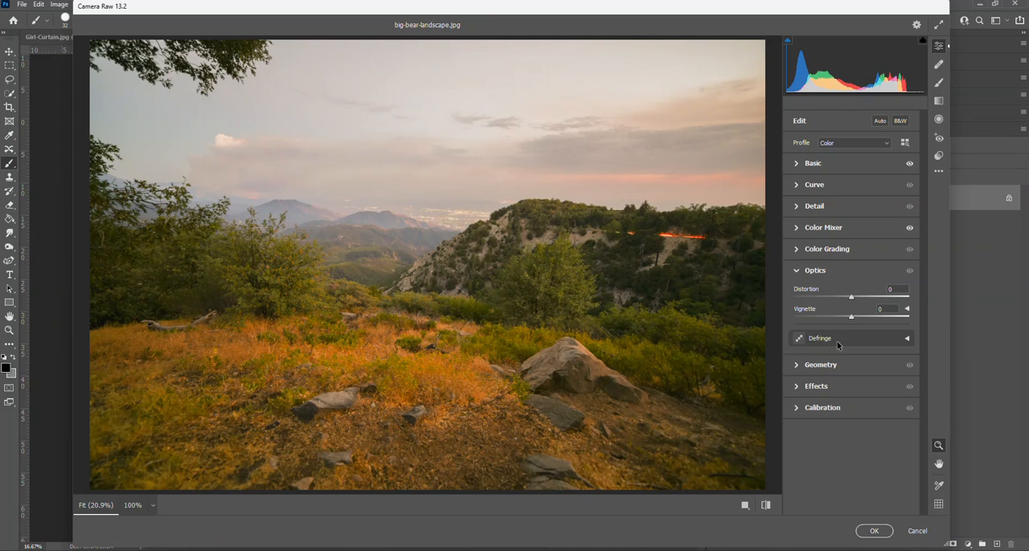
left_click(798, 273)
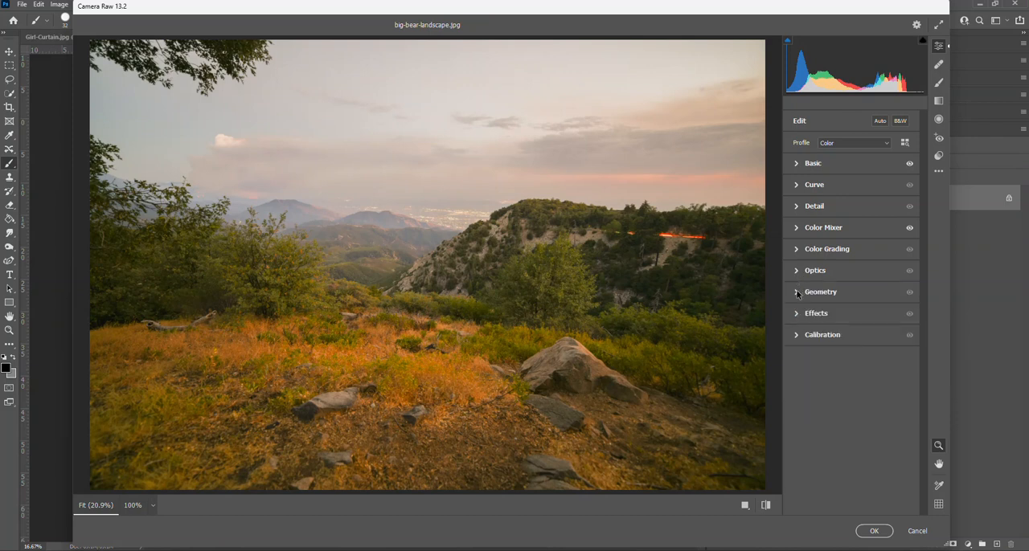
left_click(798, 291)
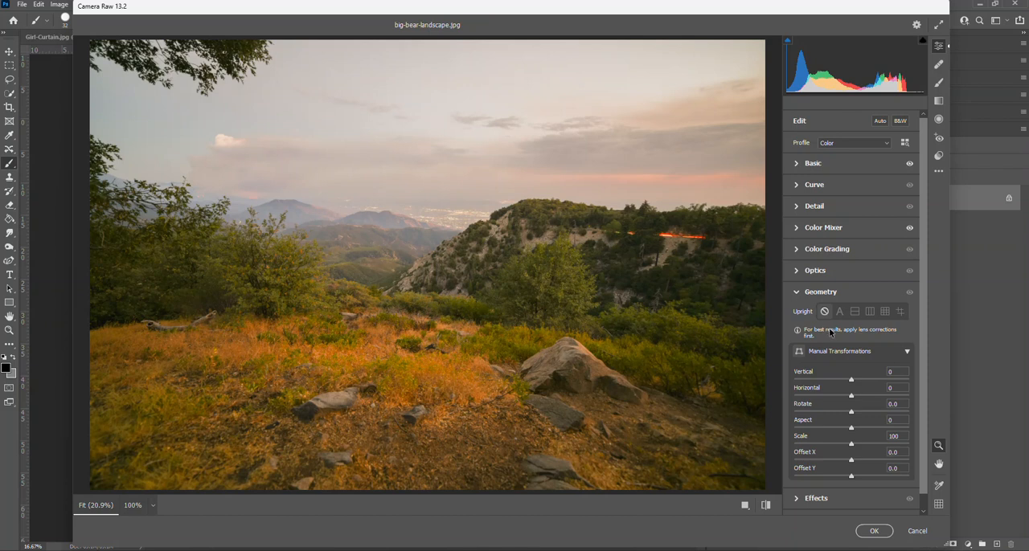
left_click(798, 293)
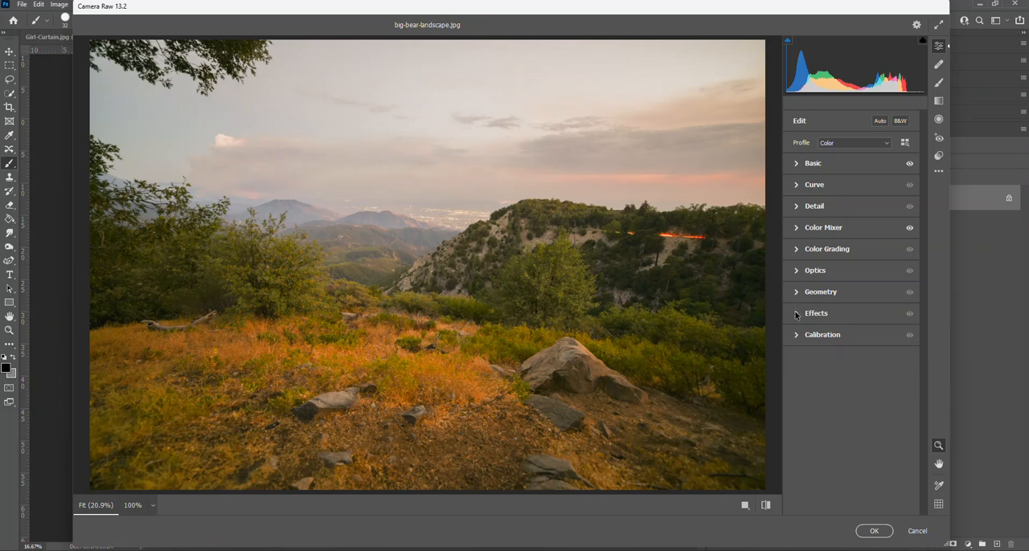
left_click(796, 315)
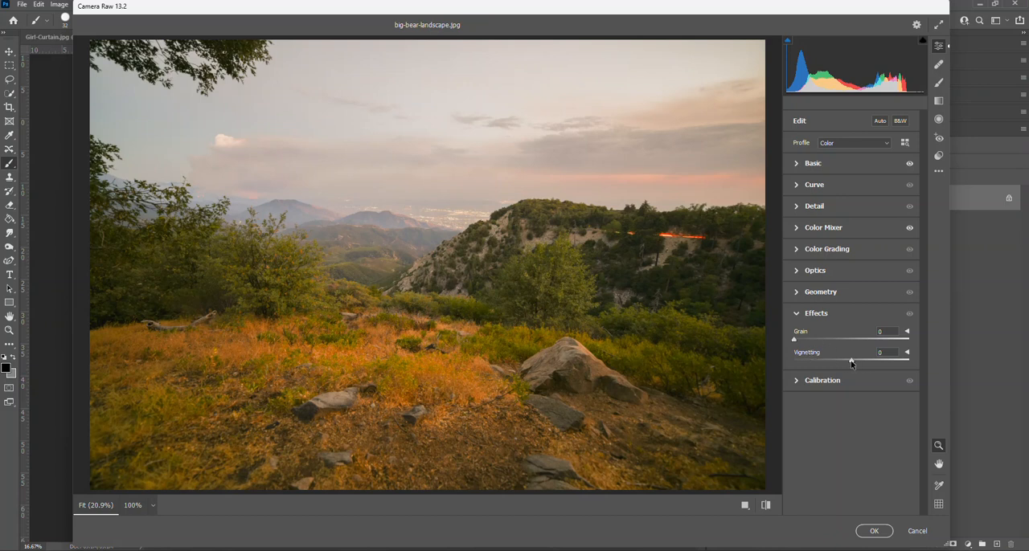
mouse_move(851, 363)
left_mouse_down()
mouse_move(904, 363)
mouse_move(792, 363)
mouse_move(902, 363)
mouse_move(853, 365)
left_mouse_up()
left_click(796, 315)
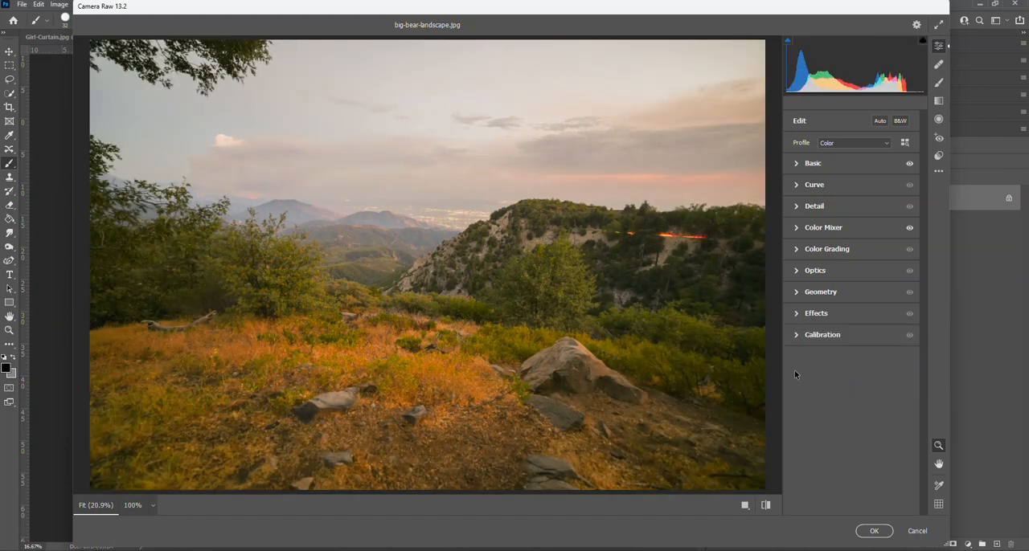
- Check the Calibration settings and apply the Camera Raw adjustments to the landscape photo
left_click(795, 338)
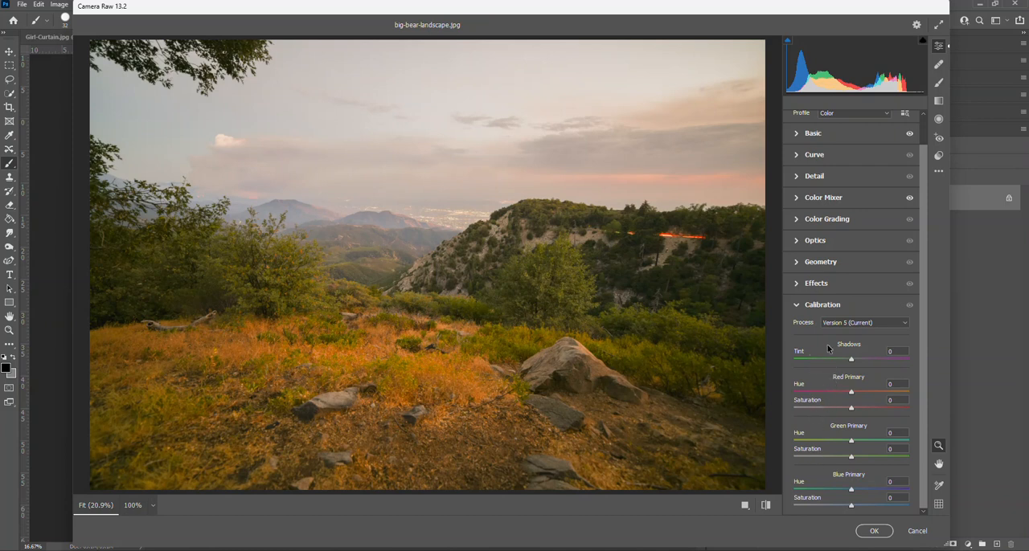
left_click(796, 305)
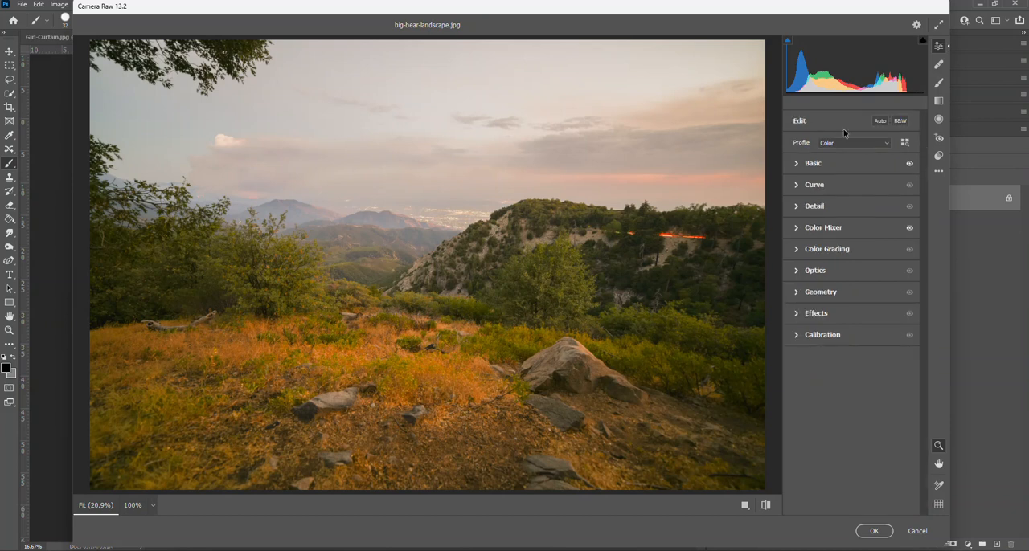
left_click(873, 531)
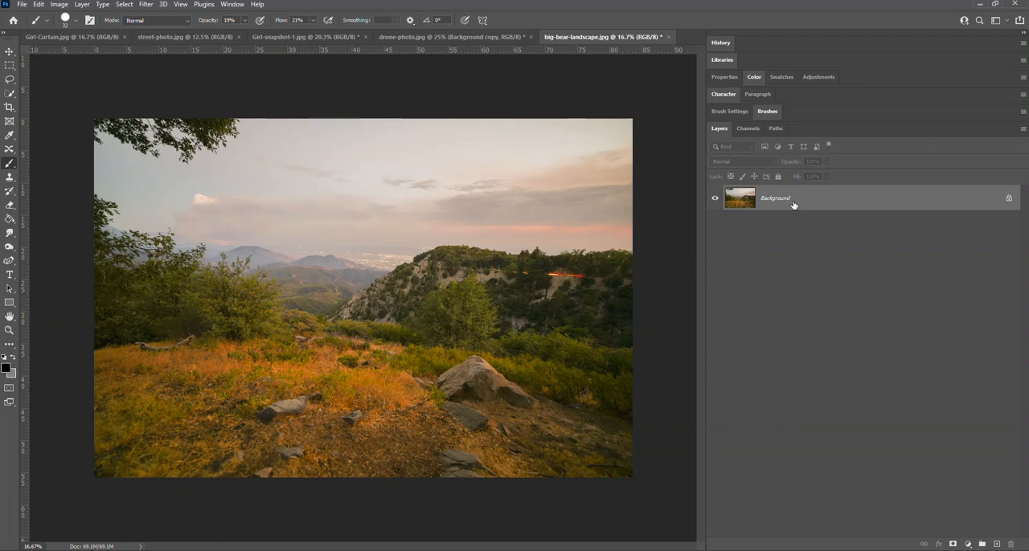
- Switch to drone-photo.jpg and toggle the Background copy layer's visibility to compare it with the original
key("ctrl+shift+Tab")
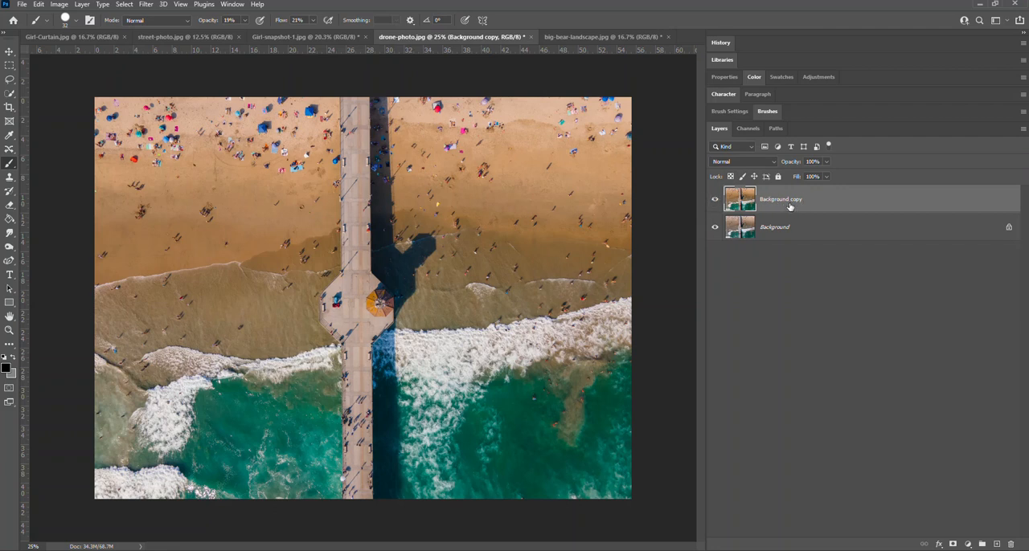
left_click(715, 202)
left_click(714, 203)
left_click(714, 202)
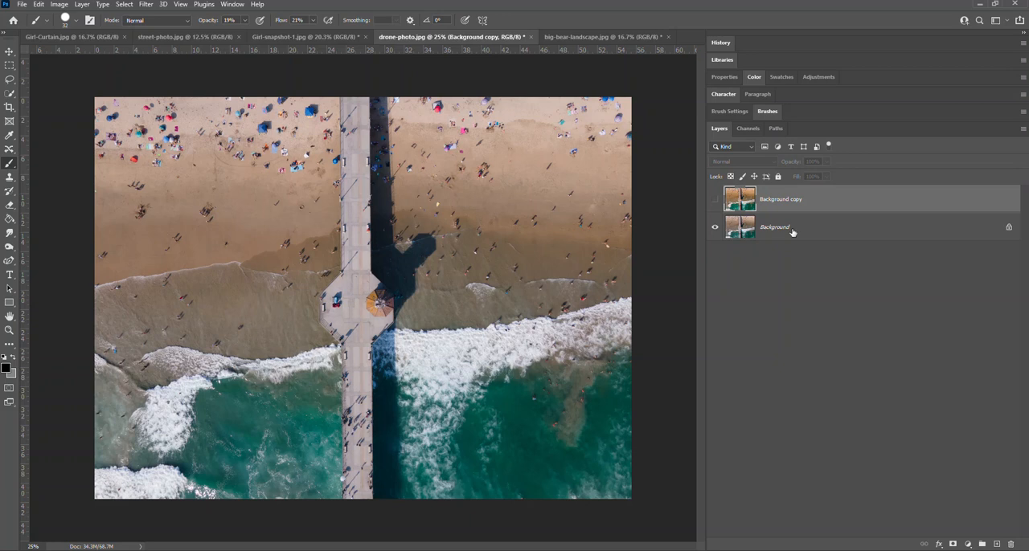
- Repeatedly hide and show the drone photo's Background copy for a before-and-after check, and switch to Girl-snapshot-1.jpg
left_click(714, 202)
left_click(715, 201)
left_click(715, 202)
left_click(715, 202)
left_click(715, 202)
left_click(715, 202)
left_click(715, 202)
left_click(715, 202)
left_click(715, 202)
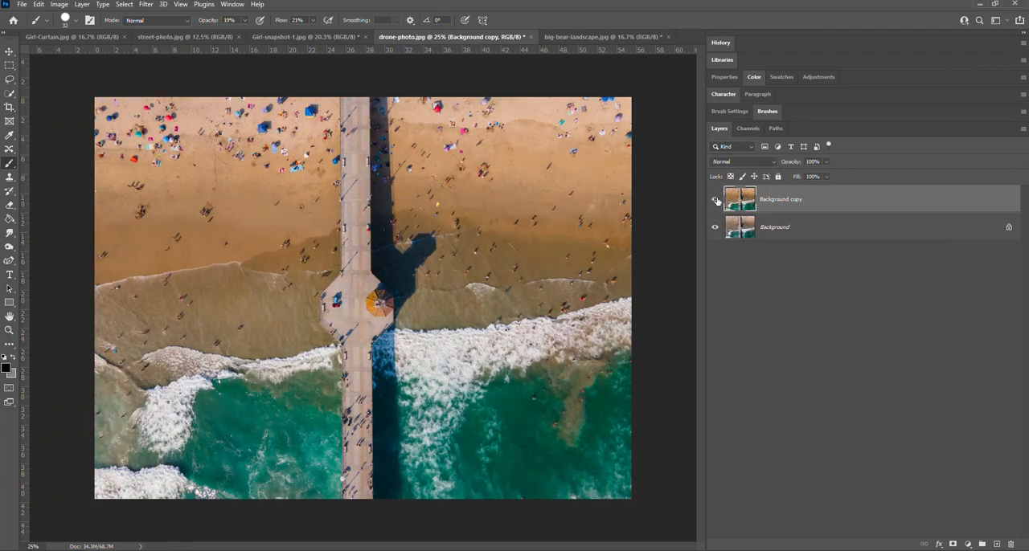
left_click(320, 39)
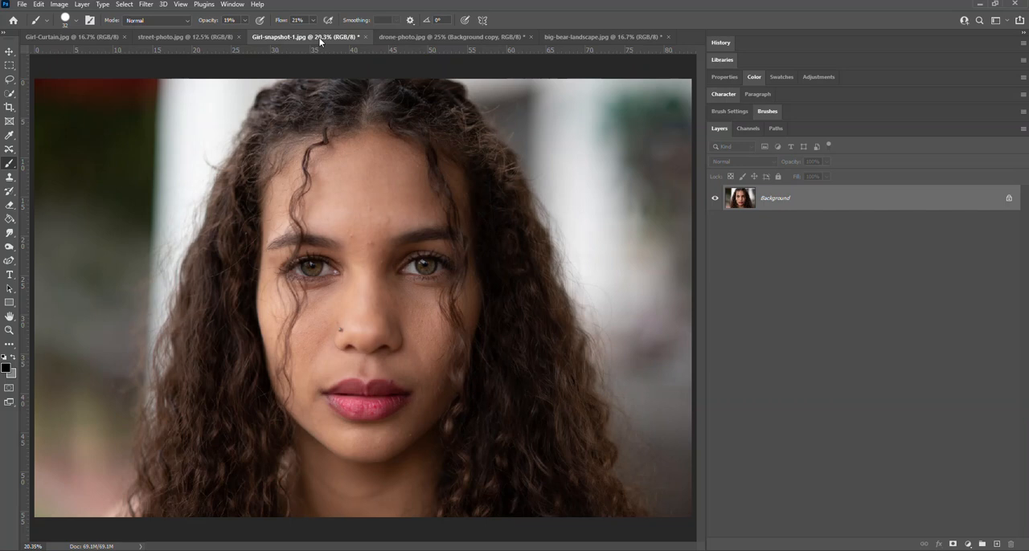
right_click(784, 198)
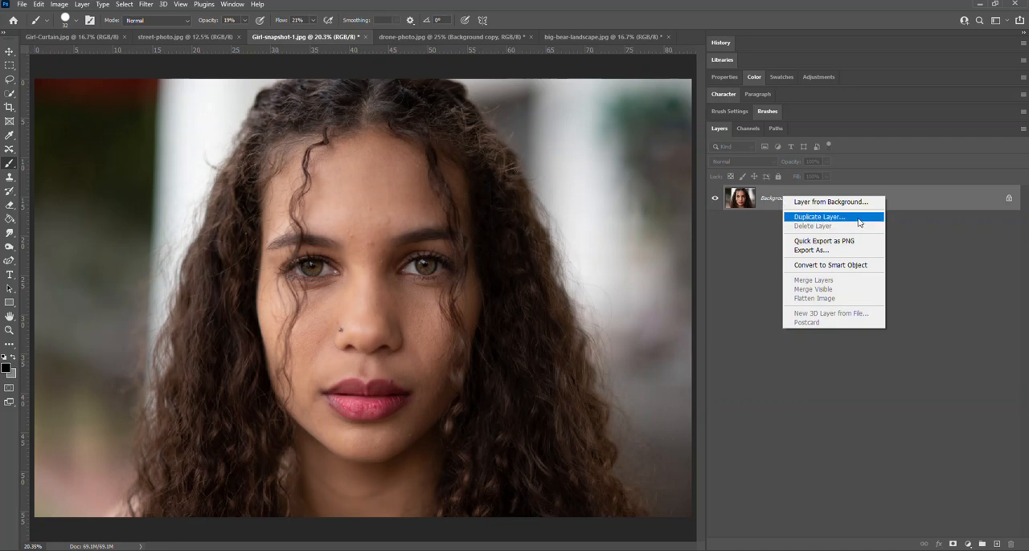
left_click(929, 227)
left_click_drag(812, 201, 997, 545)
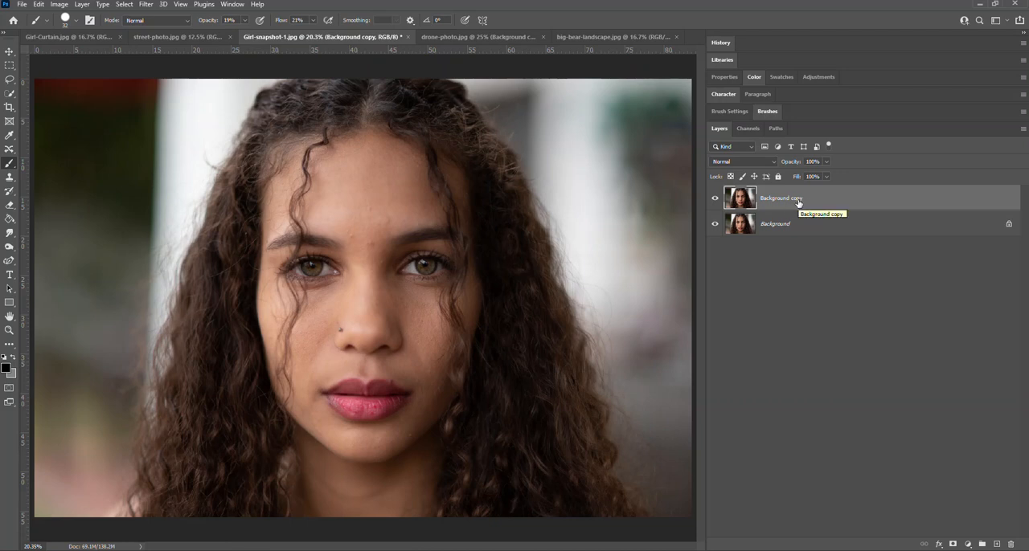
key("Delete")
- Duplicate the Background layer of the portrait photo
right_click(792, 199)
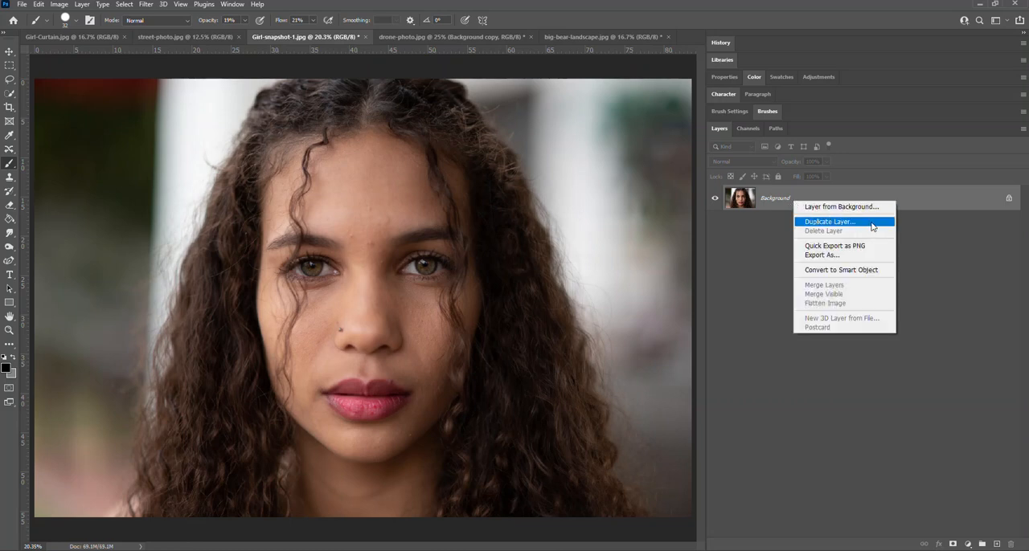
left_click(927, 233)
left_click_drag(795, 207, 997, 545)
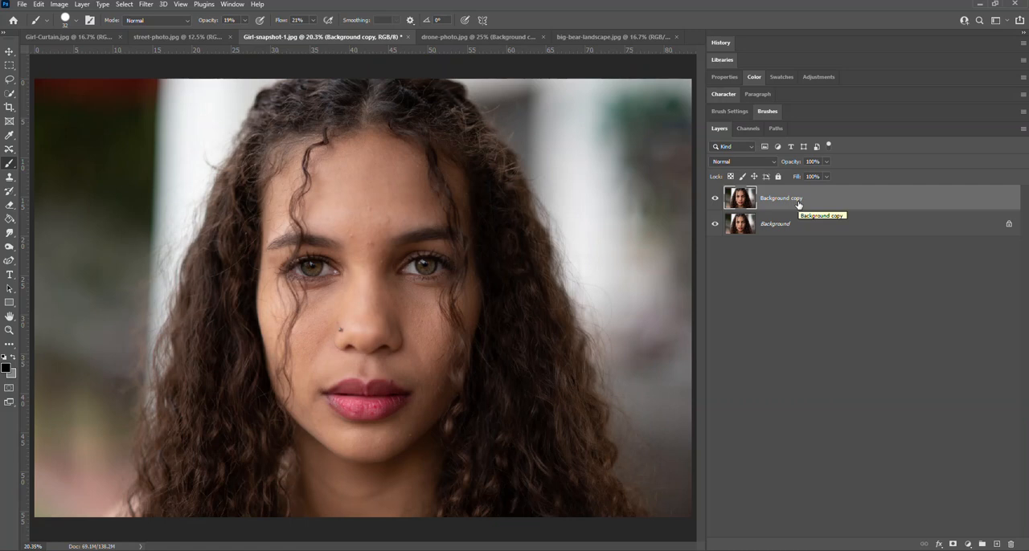
- Open the Camera Raw Filter on the Background copy layer and set the Basic Temperature to +5
left_click(147, 4)
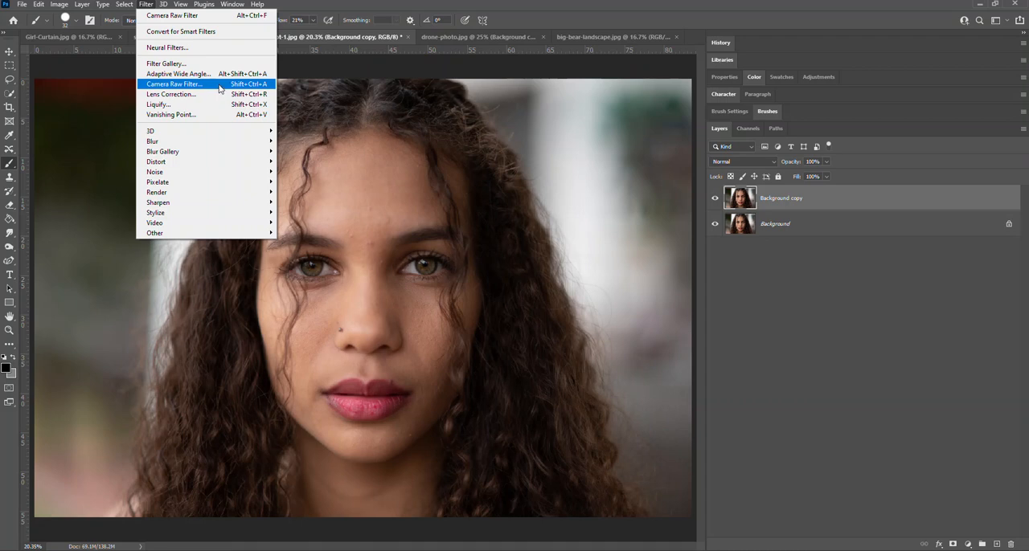
left_click(219, 85)
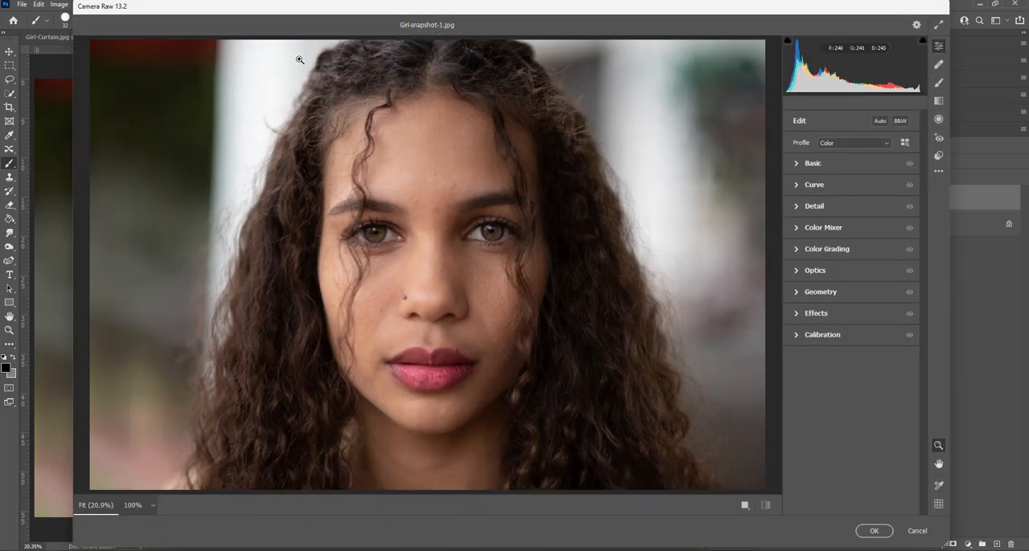
left_click_drag(321, 12, 285, 31)
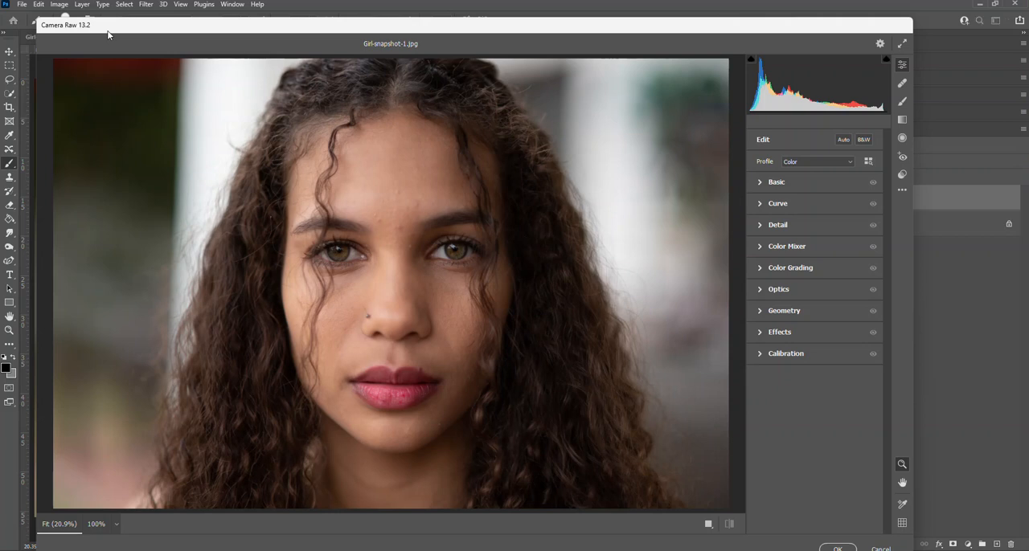
left_click_drag(118, 29, 118, 23)
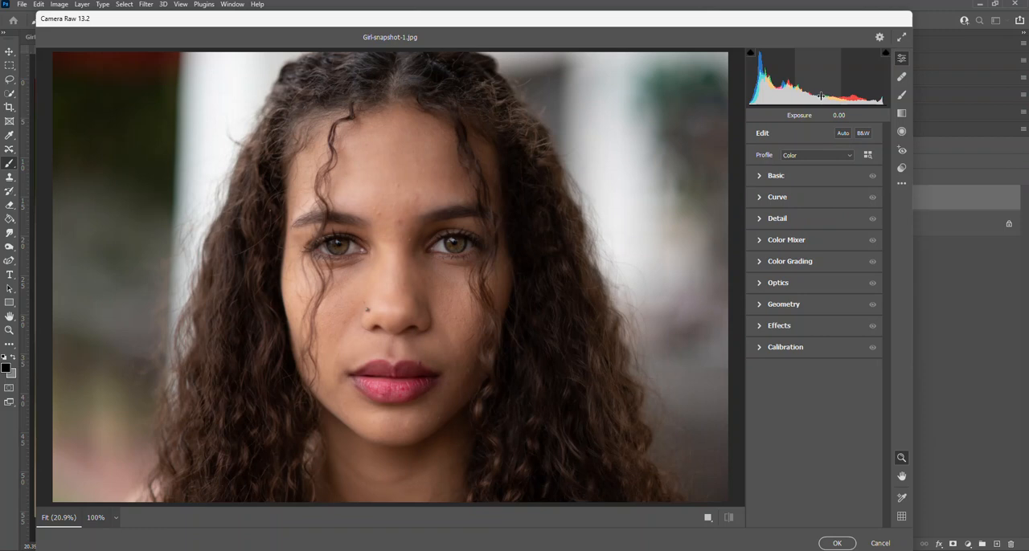
left_click(759, 176)
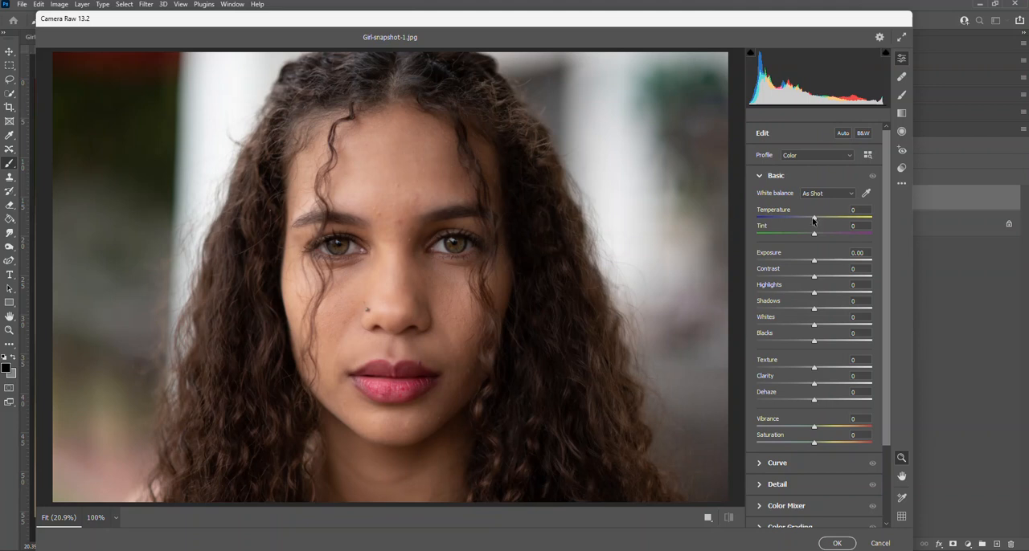
left_click_drag(815, 218, 817, 221)
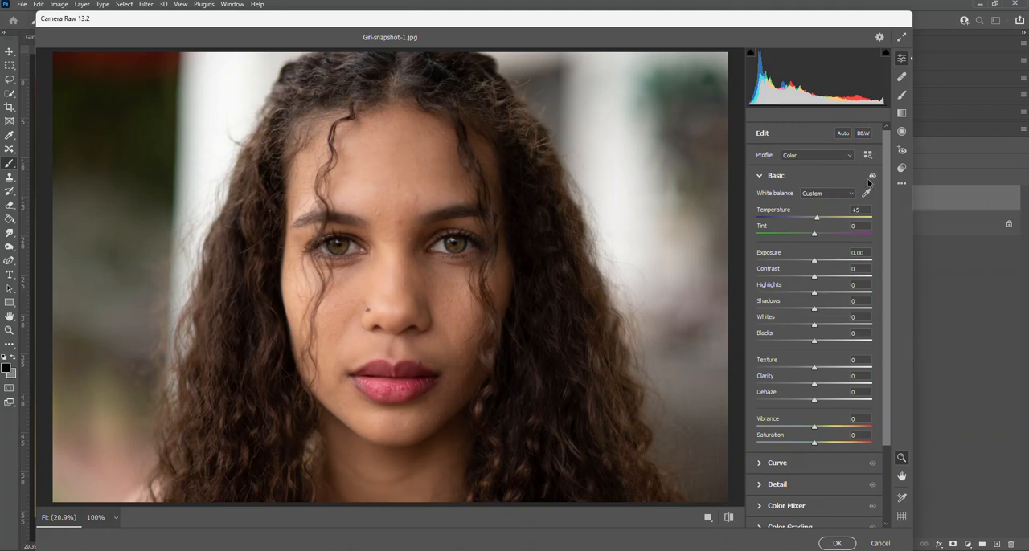
- Compare the portrait with and without the Basic adjustments several times, leaving the adjustments enabled
left_click(872, 175)
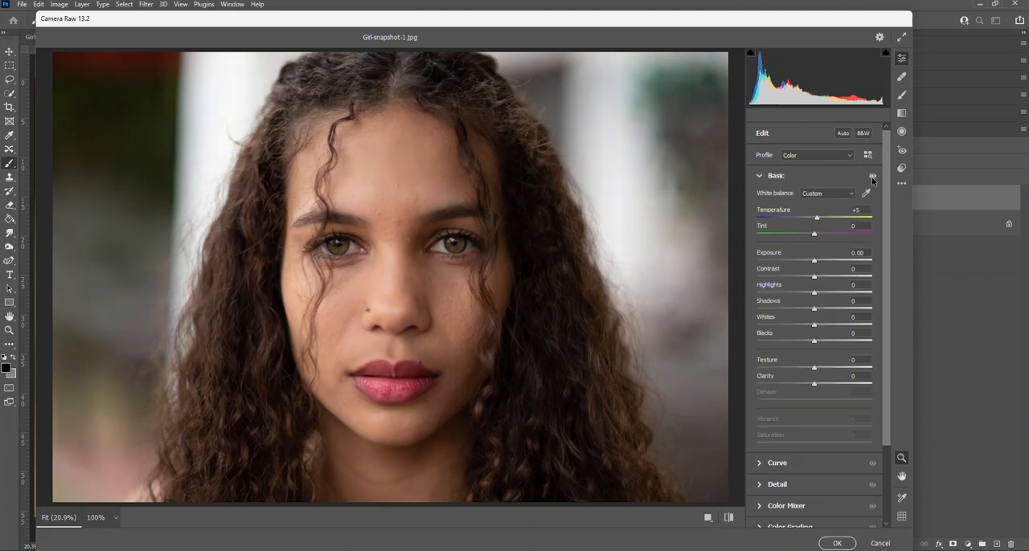
left_click(872, 176)
left_click(872, 175)
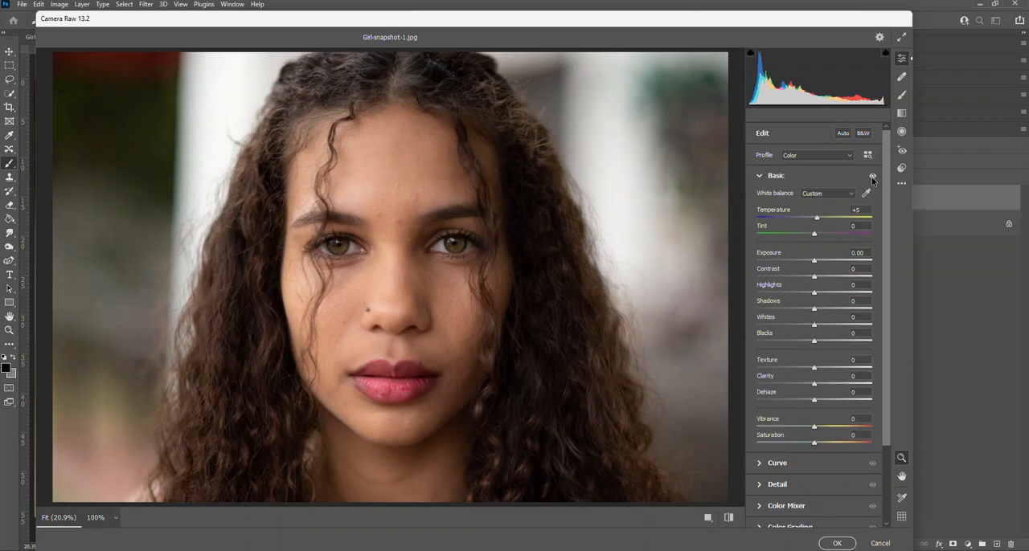
left_click(872, 175)
left_click(872, 176)
left_click(872, 176)
left_click(872, 176)
left_click(873, 176)
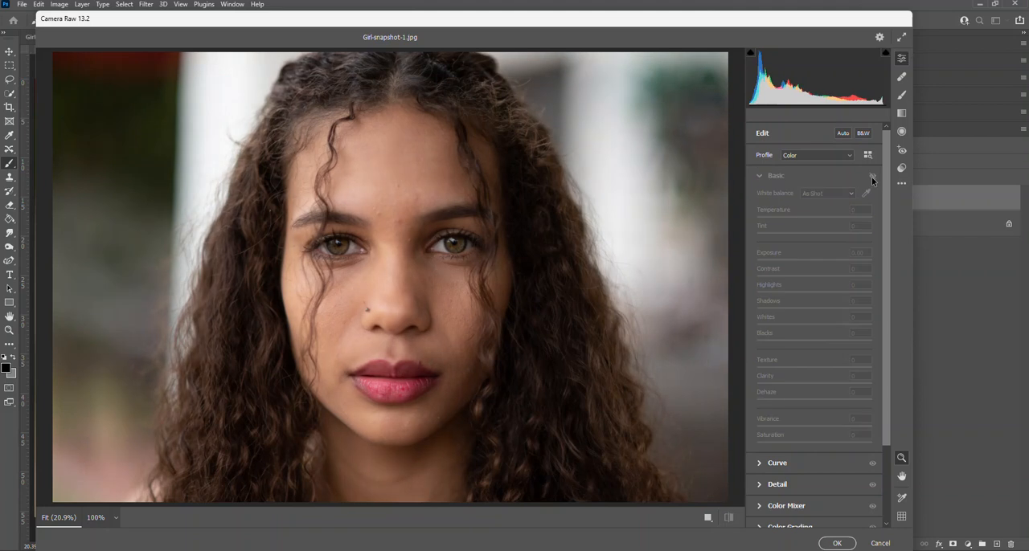
left_click(873, 176)
left_click(872, 176)
left_click(872, 176)
left_click(873, 176)
left_click(873, 176)
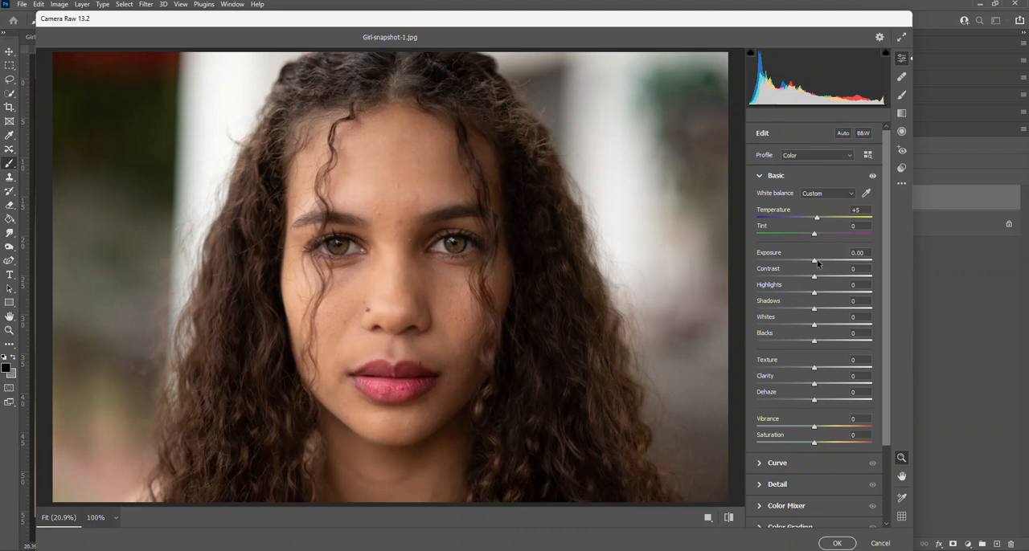
- Brighten the portrait by raising the Exposure to +0.75
left_click_drag(813, 260, 816, 265)
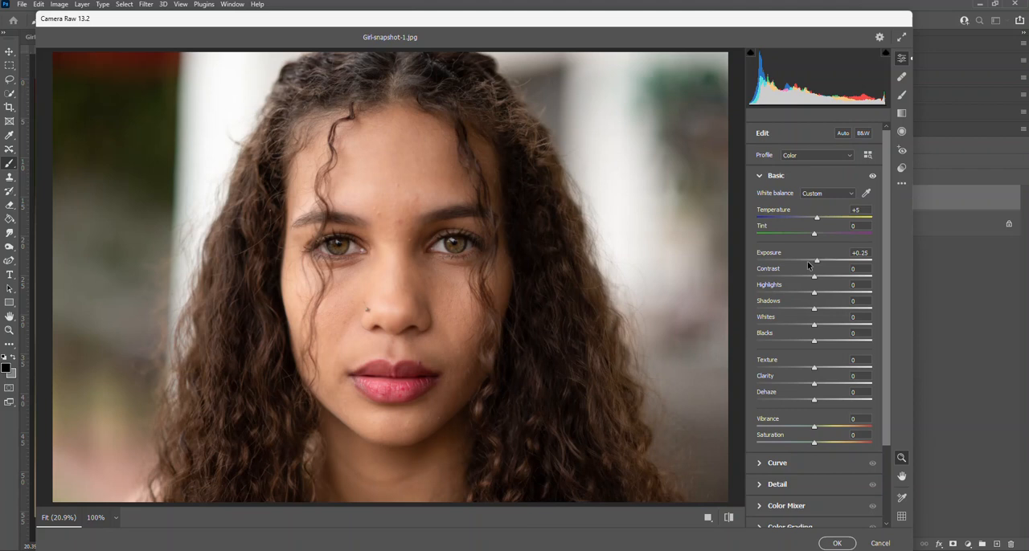
left_click_drag(817, 263, 820, 263)
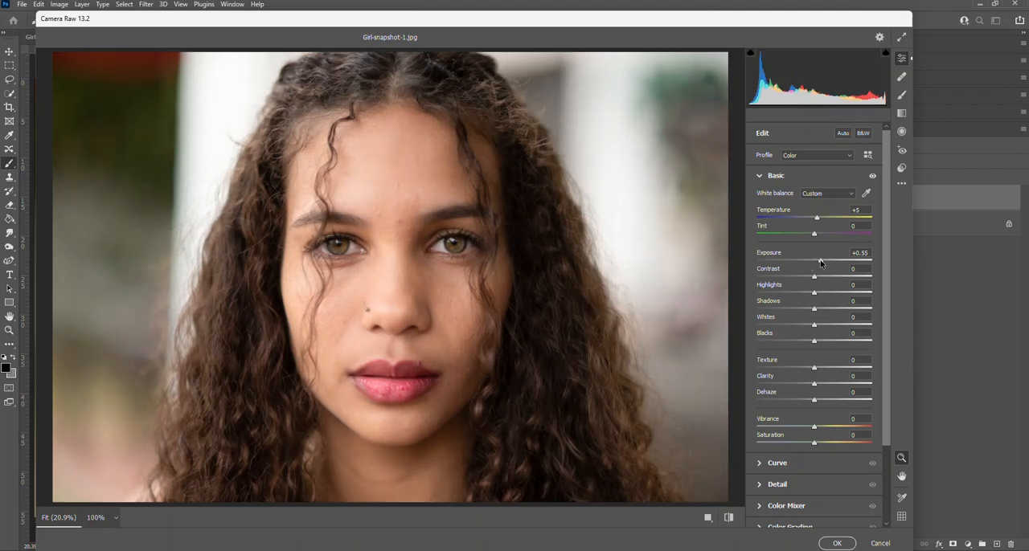
left_click_drag(819, 262, 820, 264)
left_click_drag(820, 264, 820, 264)
left_click_drag(820, 262, 822, 263)
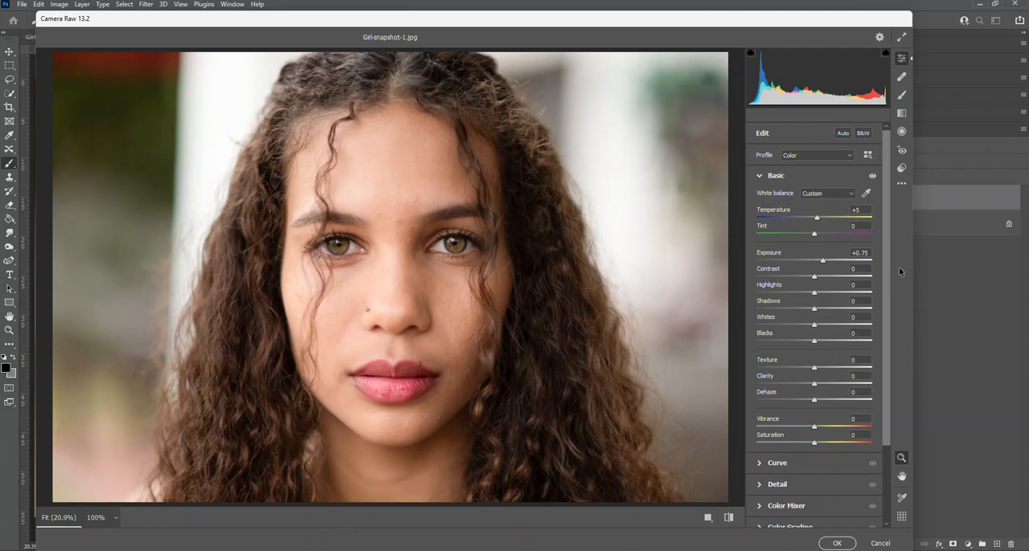
- Try the Contrast at +100 and -100, and settle it at +5
left_click_drag(813, 279, 891, 283)
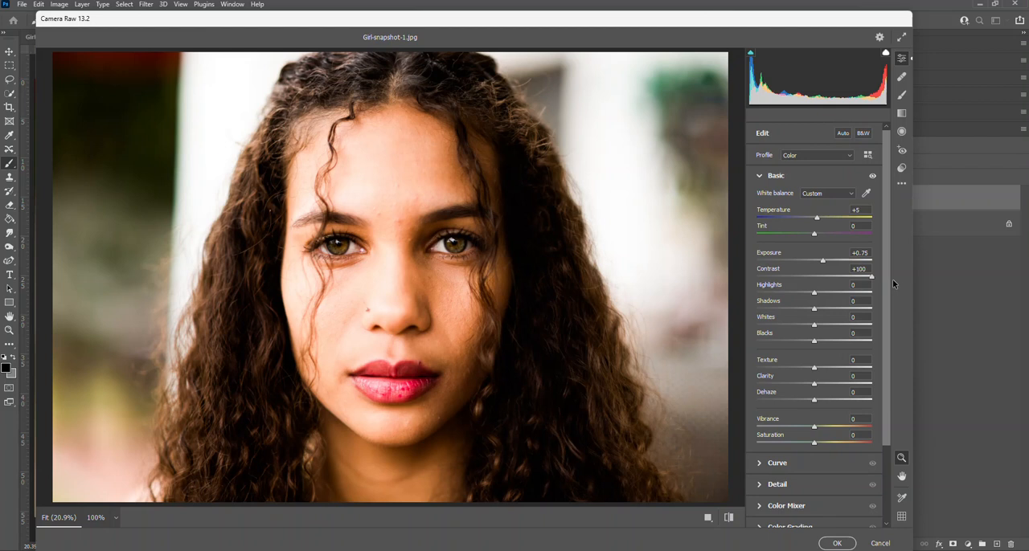
left_click_drag(896, 284, 658, 255)
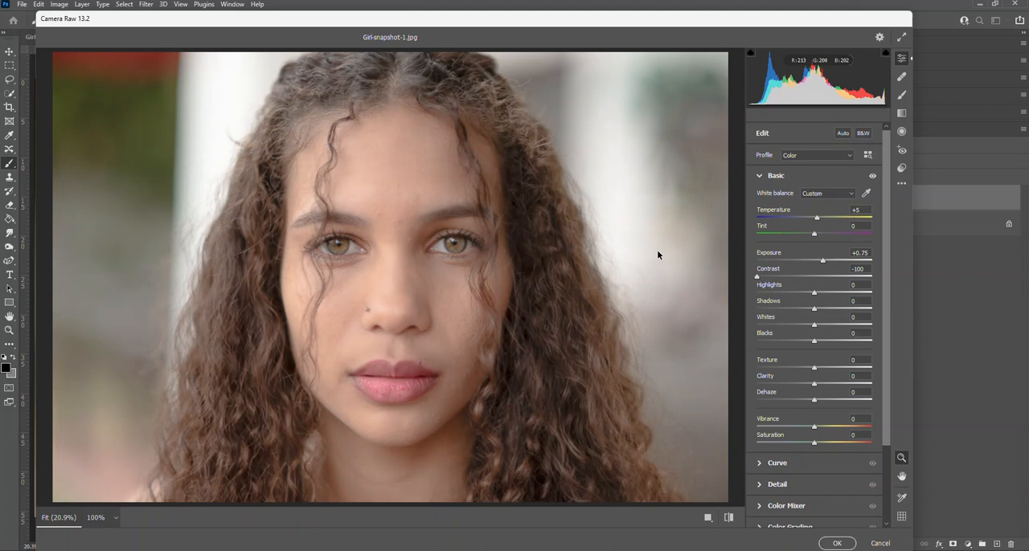
left_click_drag(756, 276, 817, 279)
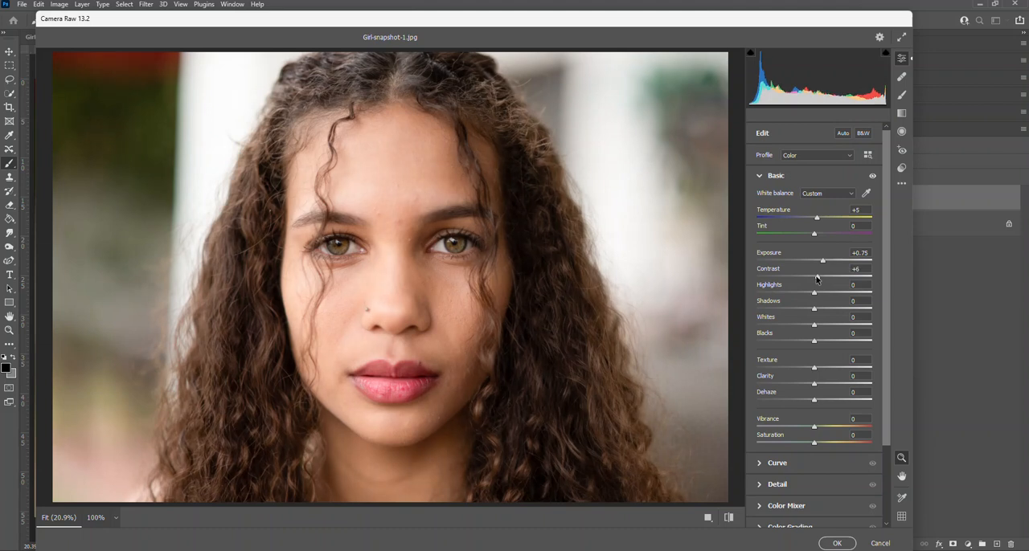
left_click_drag(817, 279, 816, 279)
- Lower the Highlights to -100, resetting them once to compare the effect on the bright areas
left_click_drag(804, 294, 744, 295)
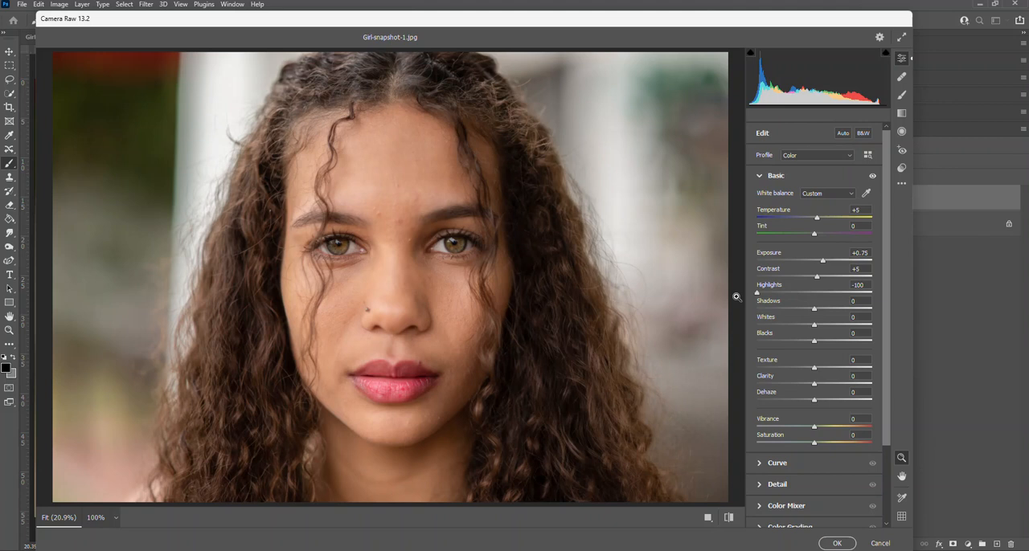
double_click(758, 294)
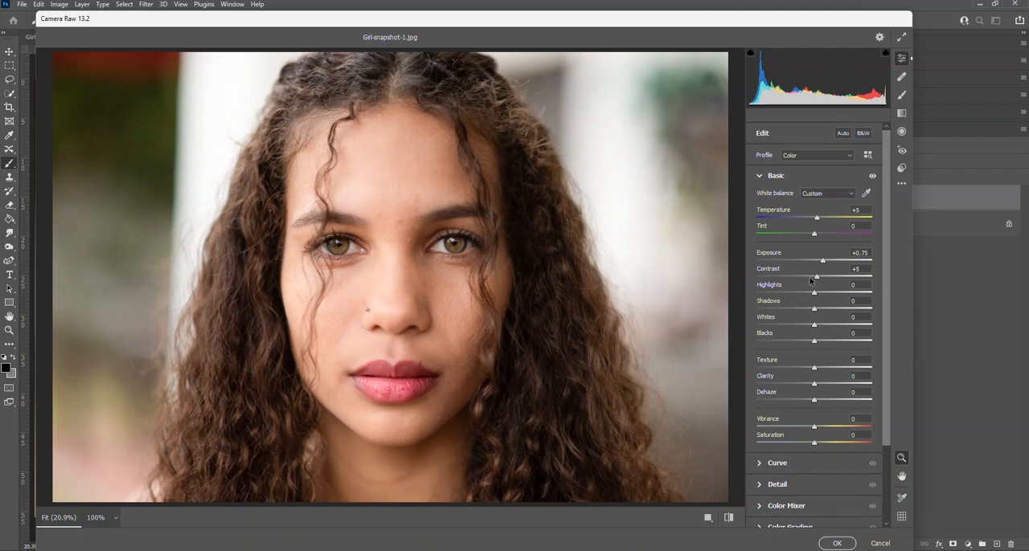
left_click_drag(812, 296, 751, 296)
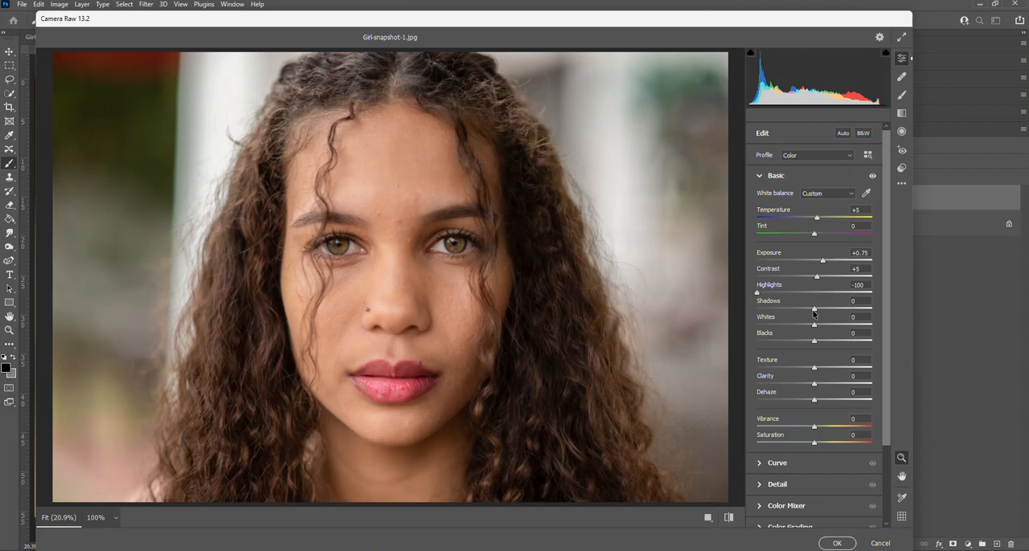
- Try the Shadows at +100 and at negative values, and settle them at +15
left_click_drag(814, 312, 891, 314)
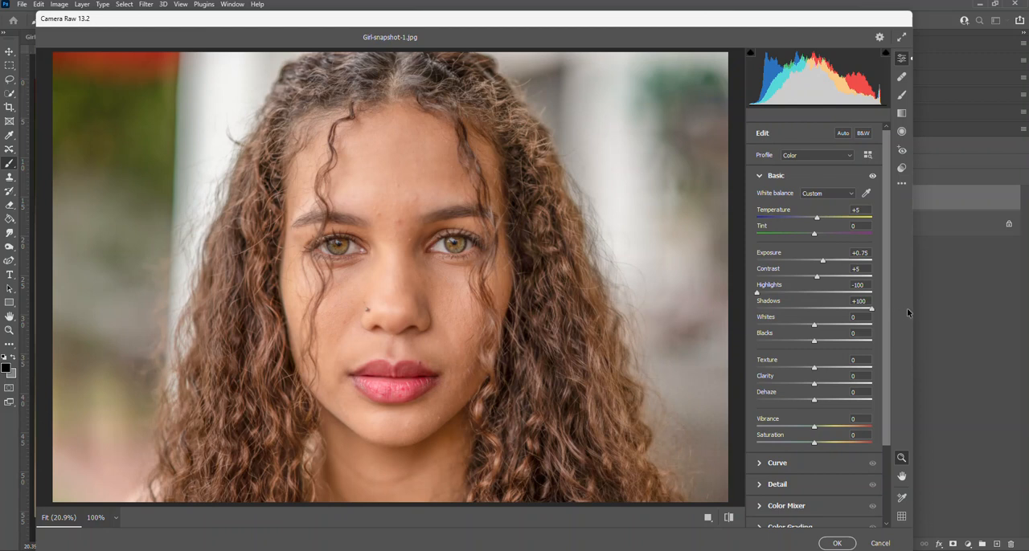
left_click_drag(907, 312, 818, 319)
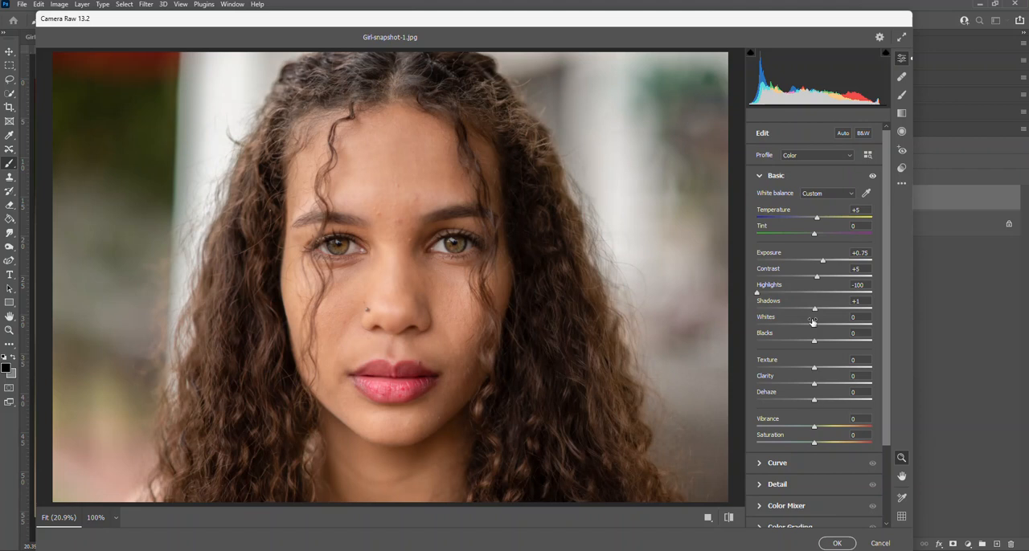
left_click_drag(816, 312, 888, 315)
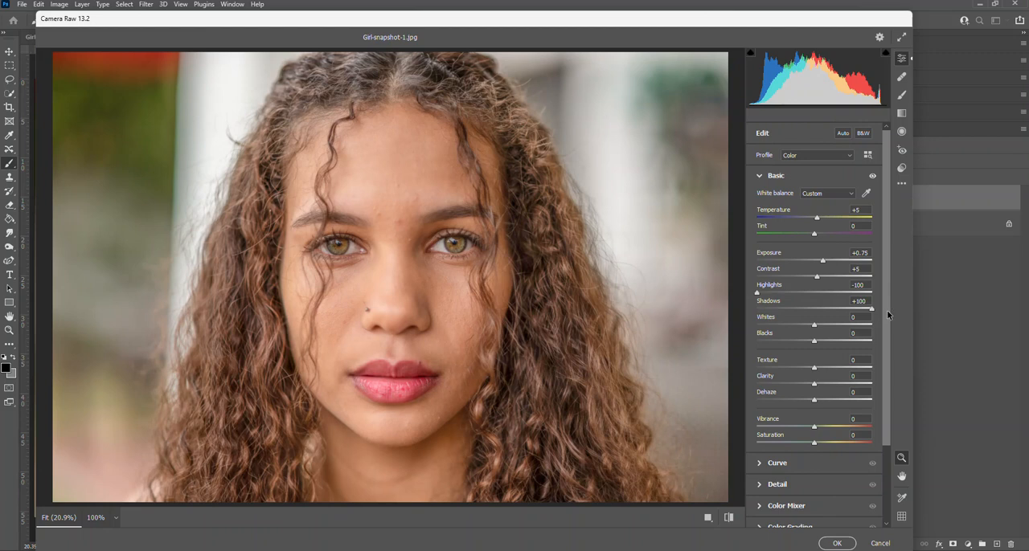
left_click_drag(888, 316, 813, 311)
left_click_drag(800, 311, 800, 311)
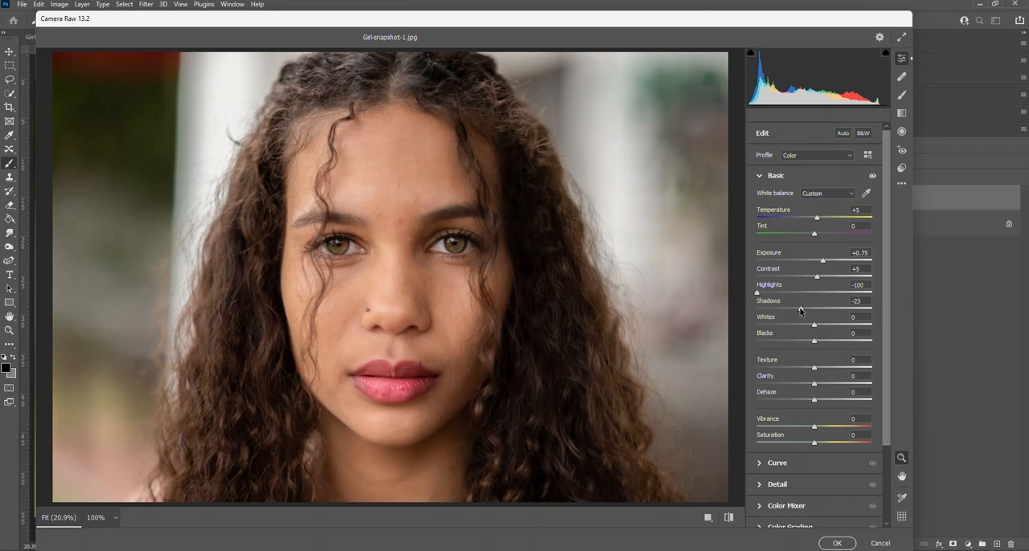
left_click_drag(800, 310, 822, 317)
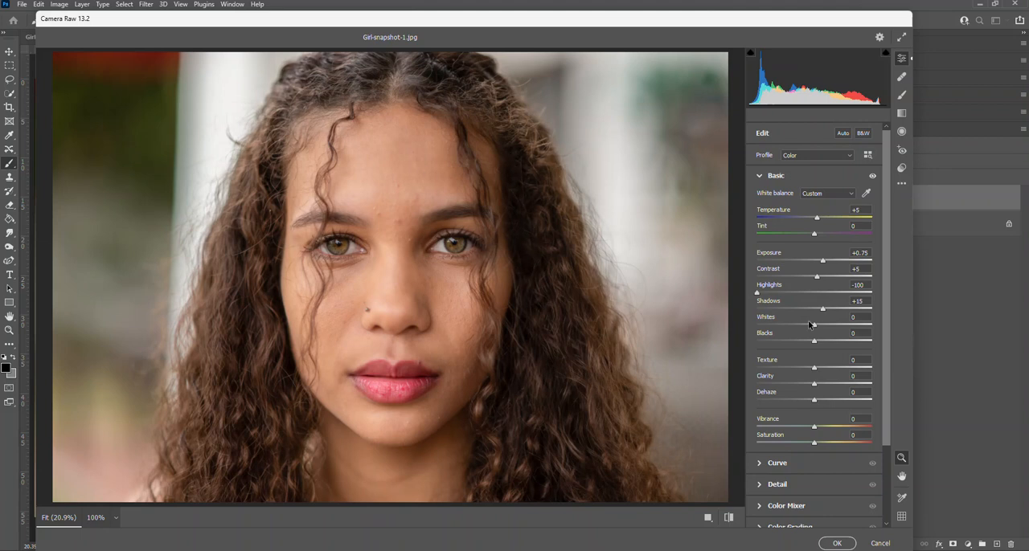
- Set the Whites to -25 and the Blacks to +20, trying the Blacks at +100 along the way
mouse_move(814, 329)
left_mouse_down()
mouse_move(782, 334)
mouse_move(810, 331)
mouse_move(799, 336)
left_mouse_up()
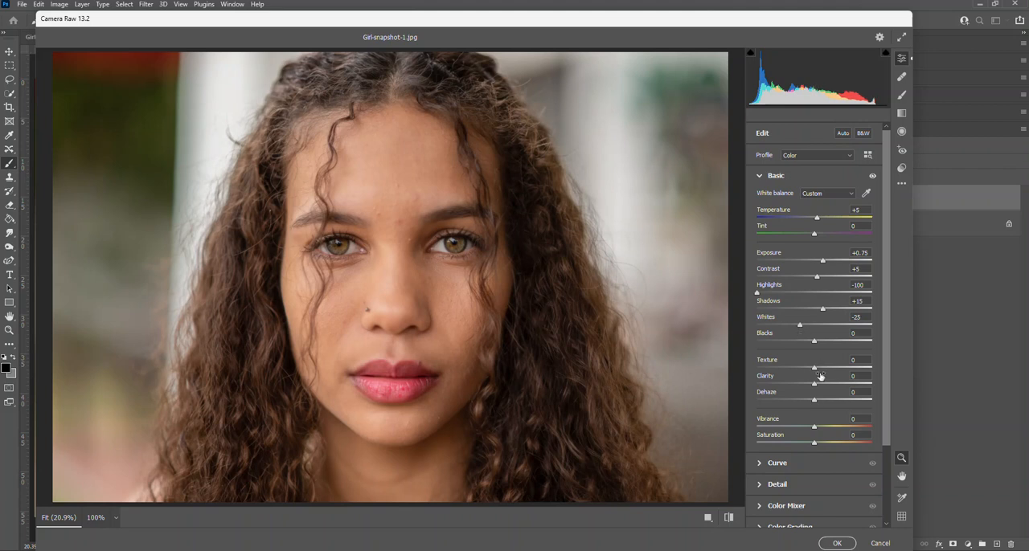
left_click_drag(817, 341, 873, 342)
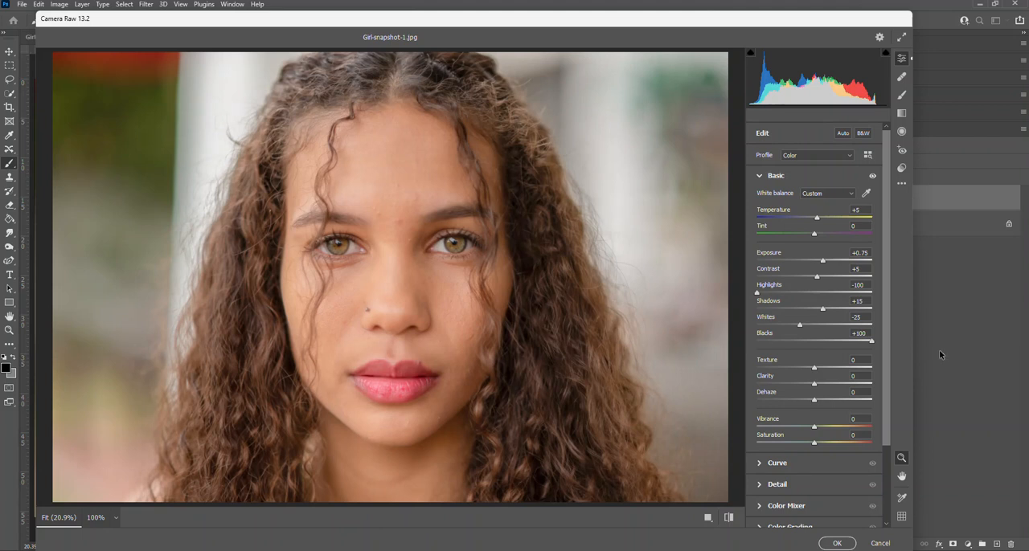
left_click_drag(871, 342, 824, 346)
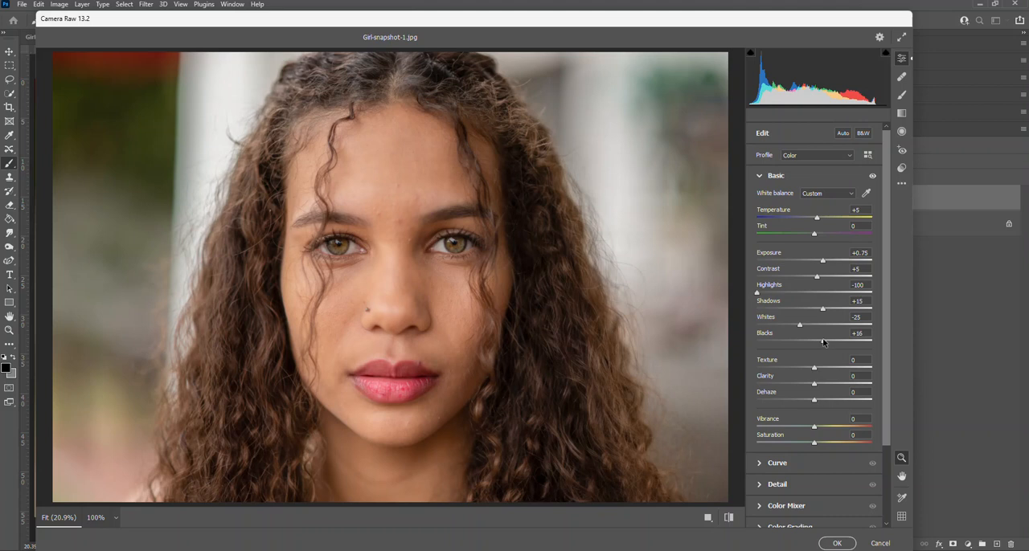
left_click_drag(822, 342, 826, 345)
left_click_drag(827, 343, 825, 343)
- Try the Texture at +100 and -100, inspecting the skin around the eyes up close, and reset it to 0
left_click_drag(816, 370, 897, 367)
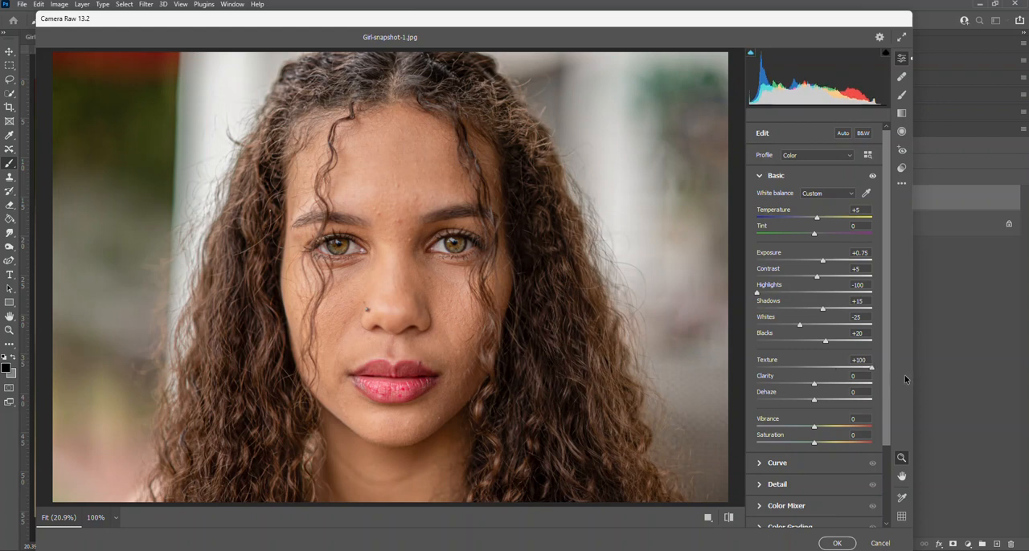
left_click_drag(381, 249, 482, 250)
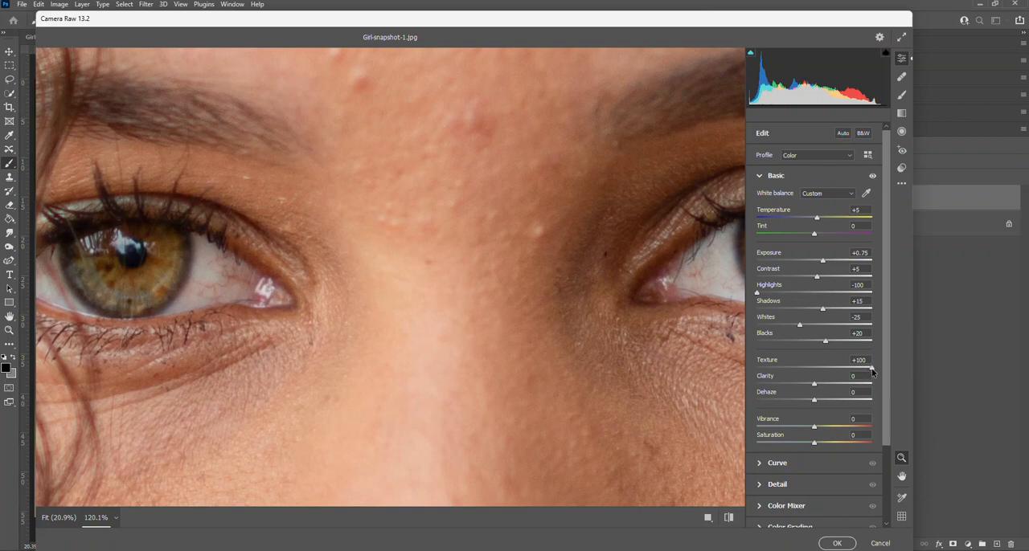
left_click_drag(872, 370, 907, 371)
left_click_drag(872, 370, 814, 371)
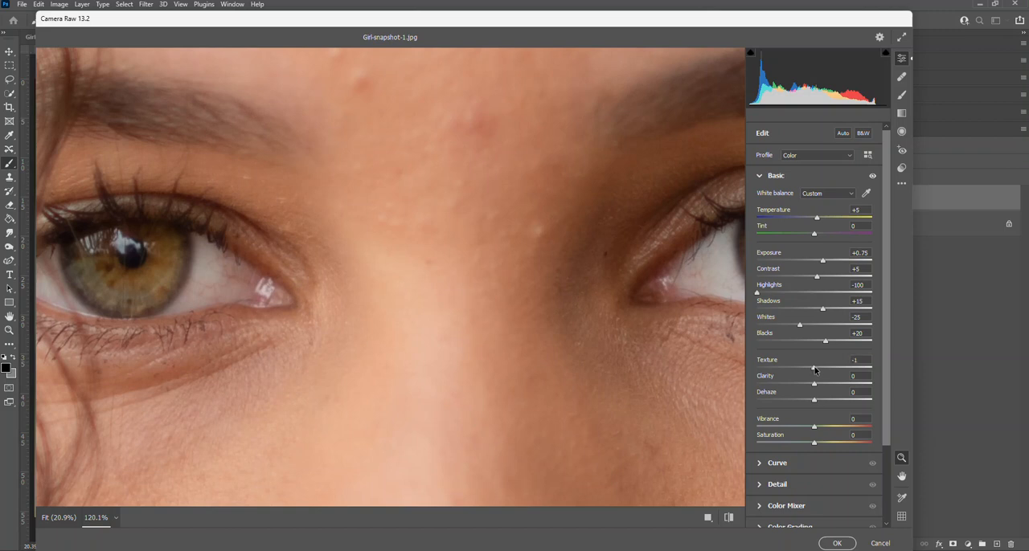
left_click_drag(814, 370, 725, 374)
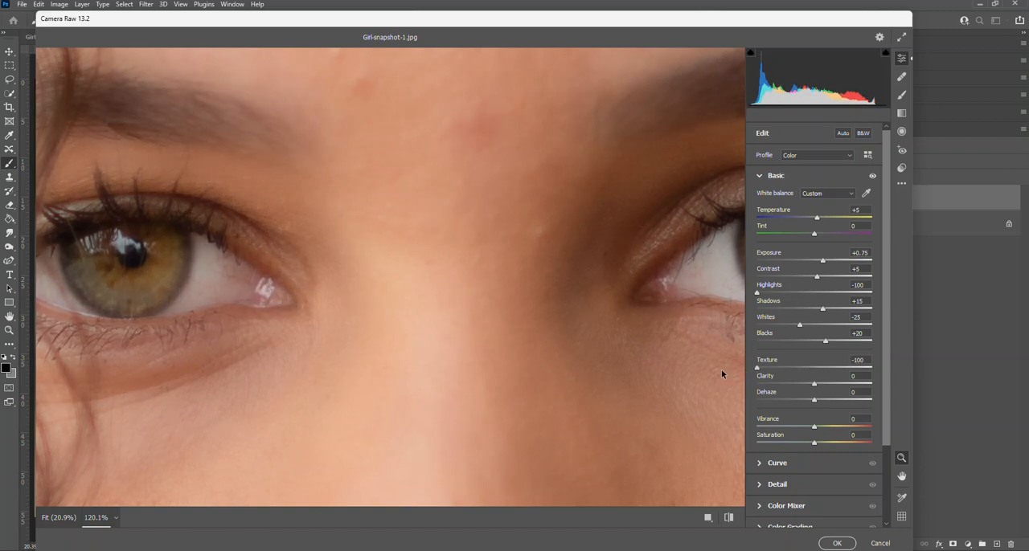
scroll(514, 375, "up", 2)
left_click(512, 373)
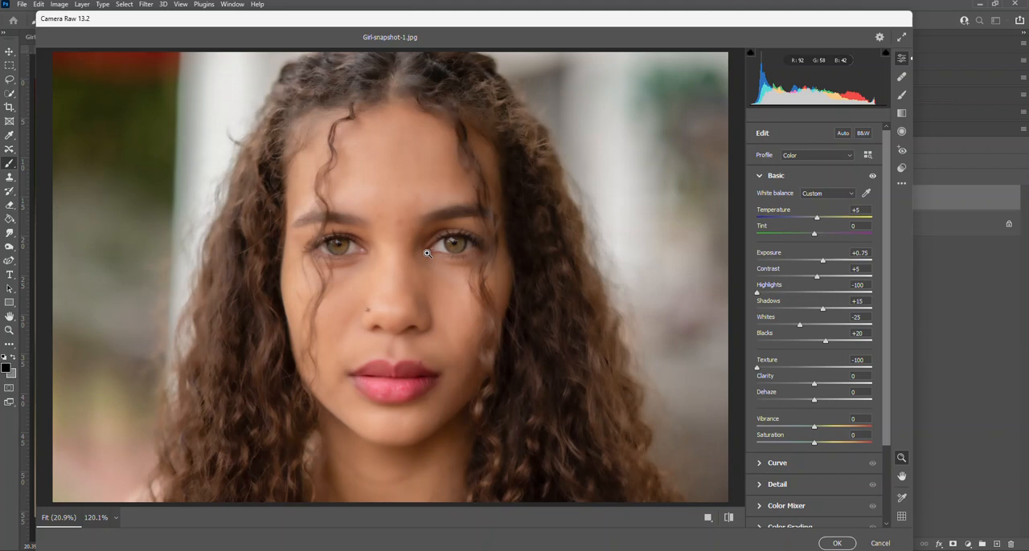
double_click(758, 371)
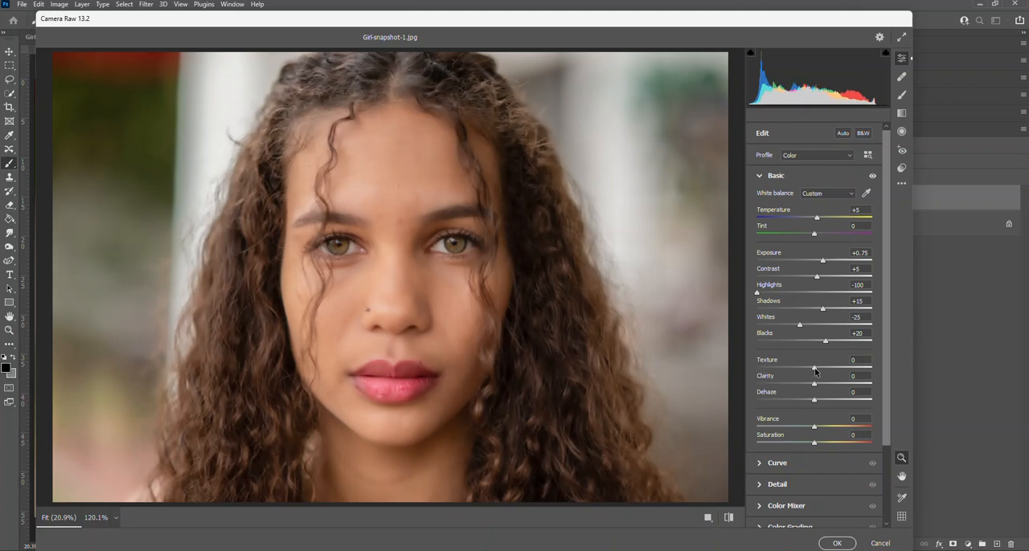
- Try the Clarity and Texture at -100 and the Dehaze at -24, and reset all three to 0
left_click_drag(815, 379, 743, 390)
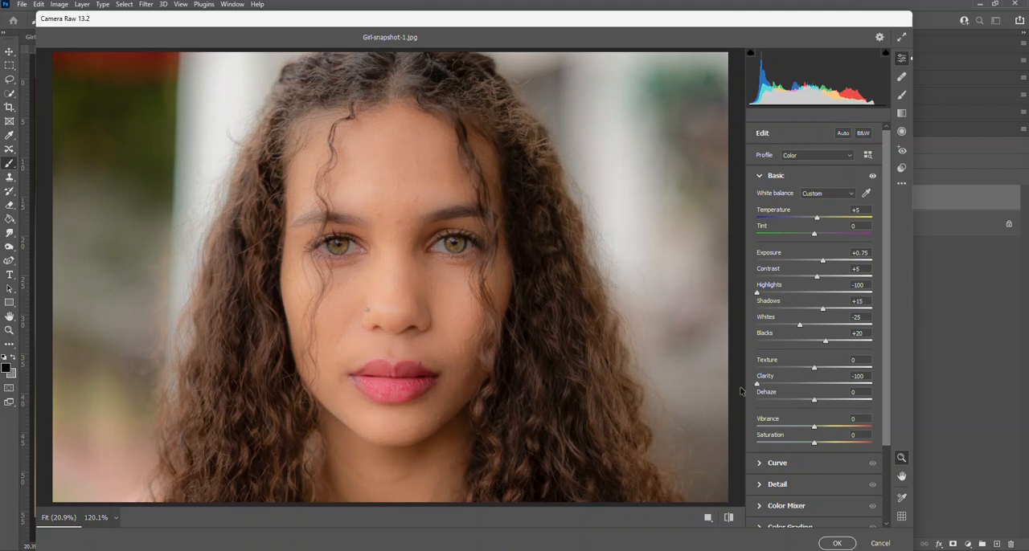
left_click(811, 368)
left_click_drag(817, 370, 741, 373)
mouse_move(814, 400)
left_mouse_down()
mouse_move(722, 404)
mouse_move(799, 406)
left_mouse_up()
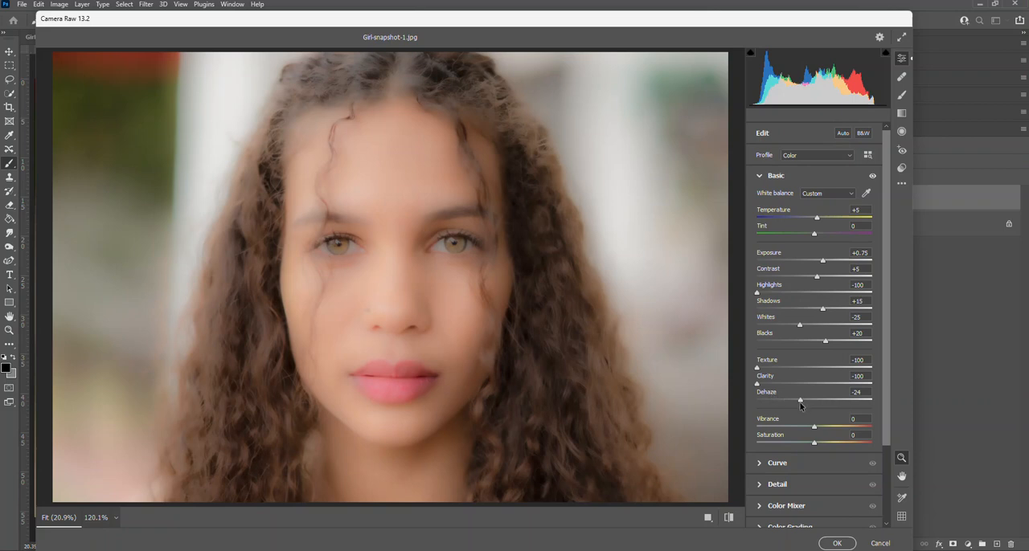
double_click(800, 403)
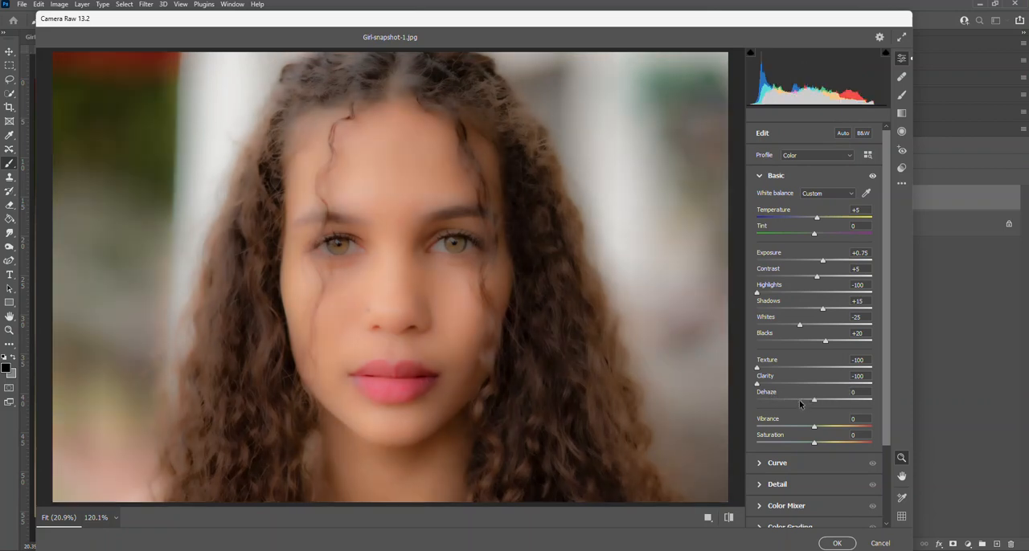
double_click(757, 385)
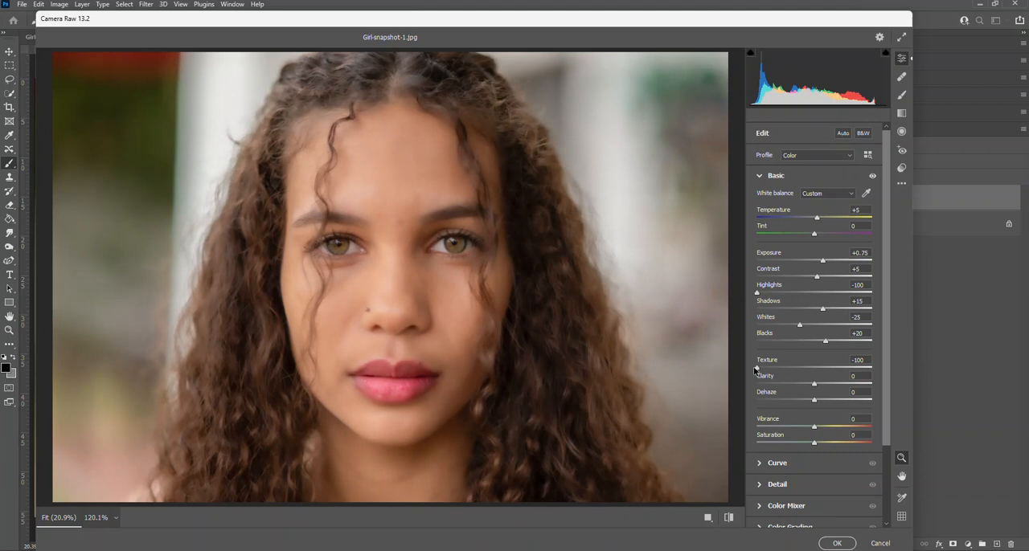
double_click(756, 369)
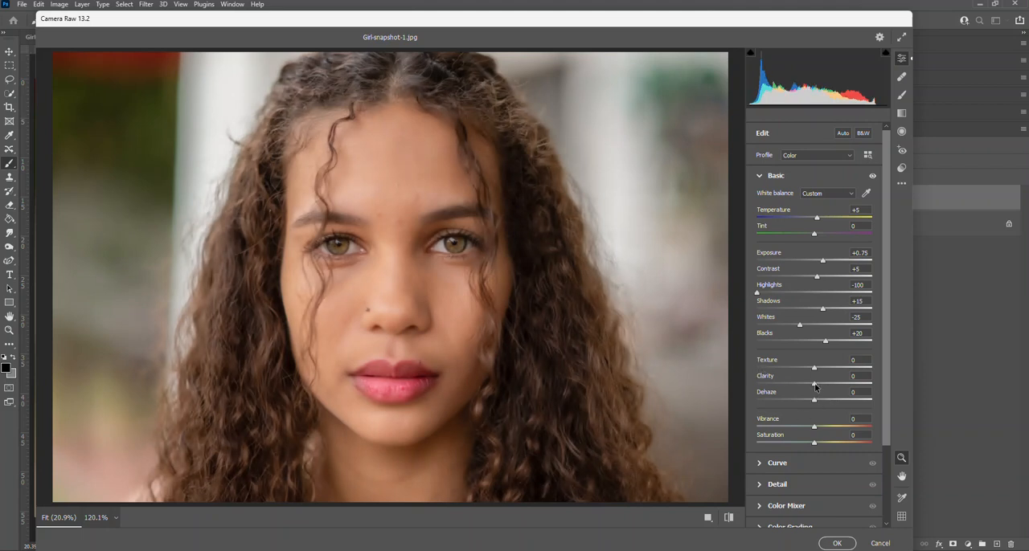
- Set the Texture to -3, the Clarity to -4, the Vibrance to +20 and the Saturation to +10
left_click_drag(815, 386, 812, 387)
left_click_drag(815, 369, 813, 372)
left_click_drag(816, 432, 827, 429)
left_click_drag(825, 429, 820, 445)
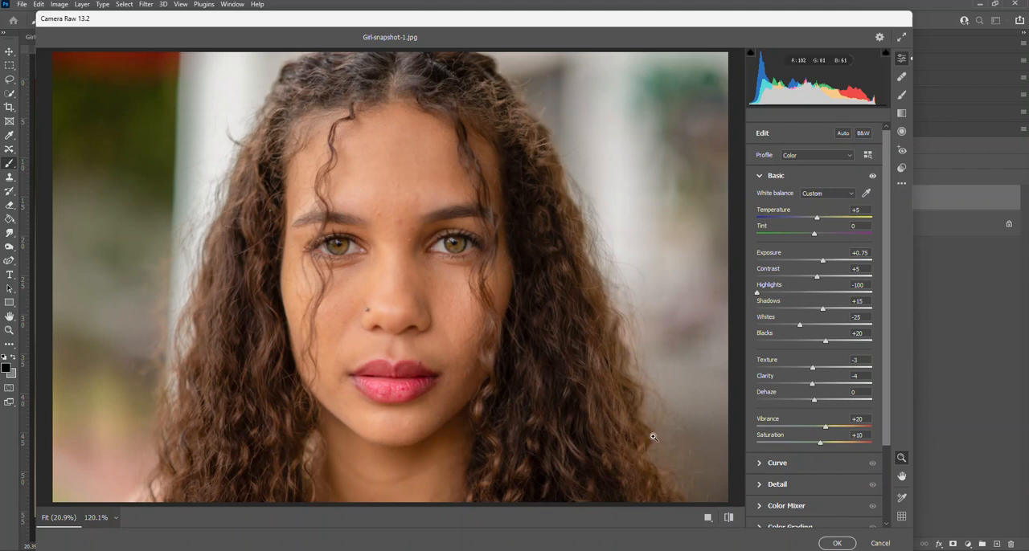
- Compare the portrait with and without the Basic adjustments several times, leaving them enabled
left_click(873, 176)
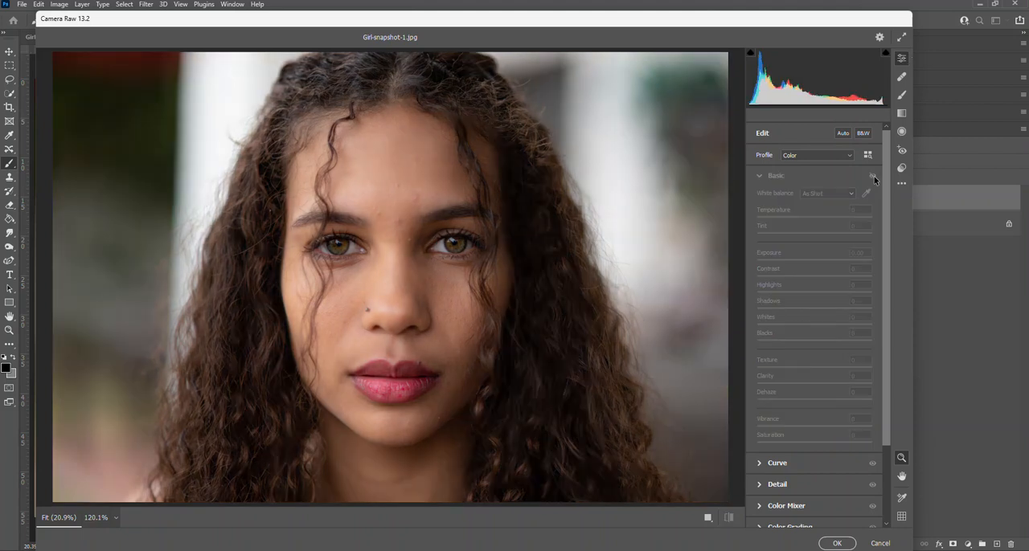
left_click(873, 177)
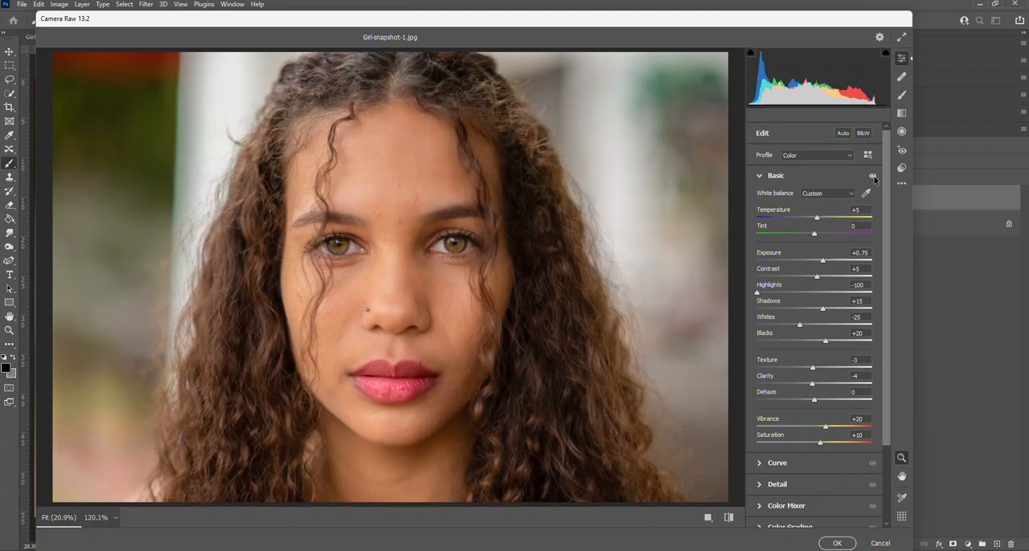
left_click(873, 177)
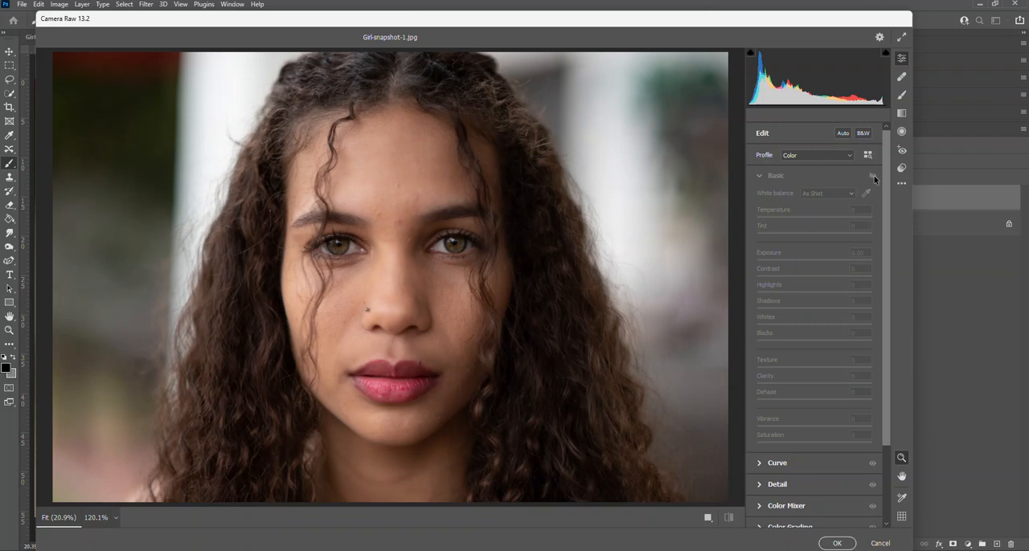
left_click(873, 177)
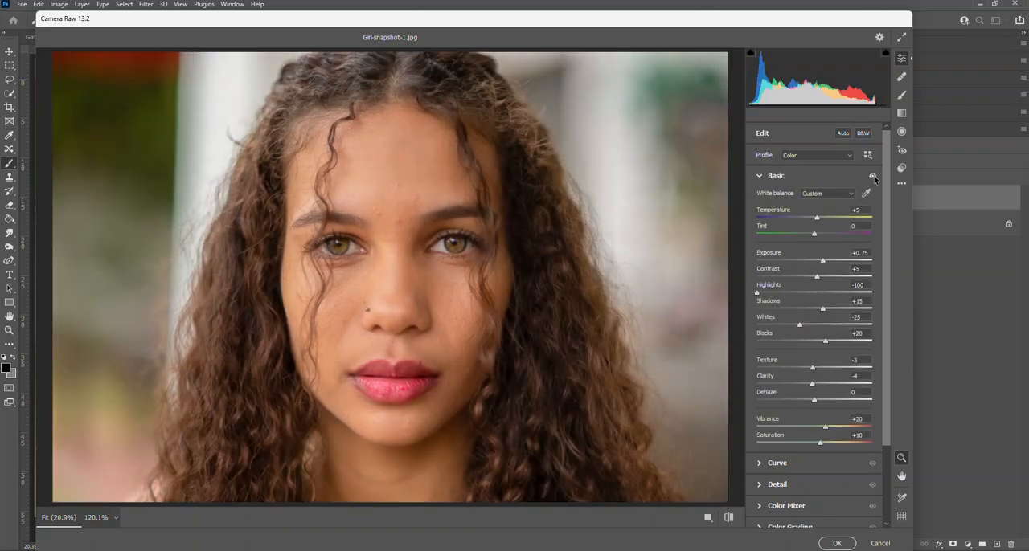
left_click(873, 177)
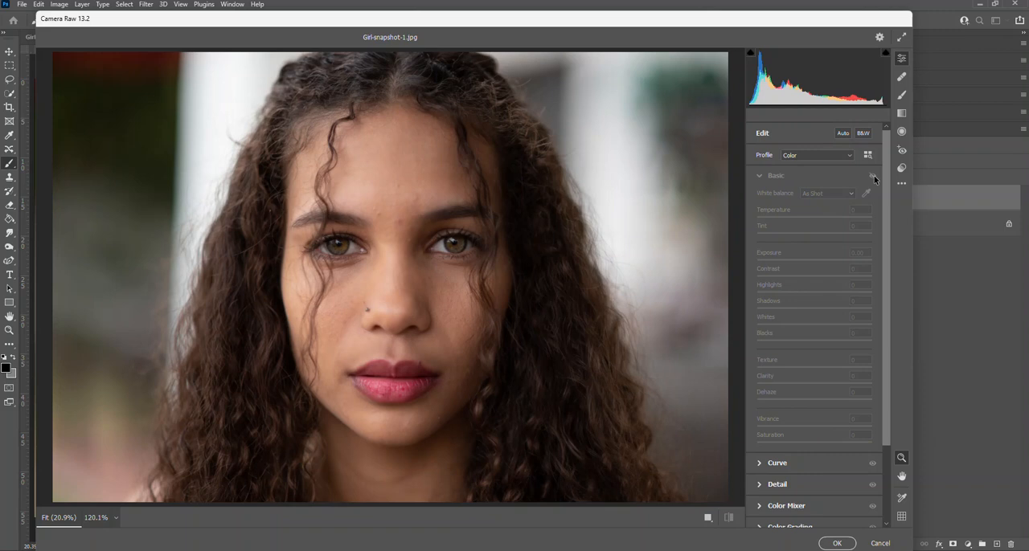
left_click(873, 177)
left_click(873, 177)
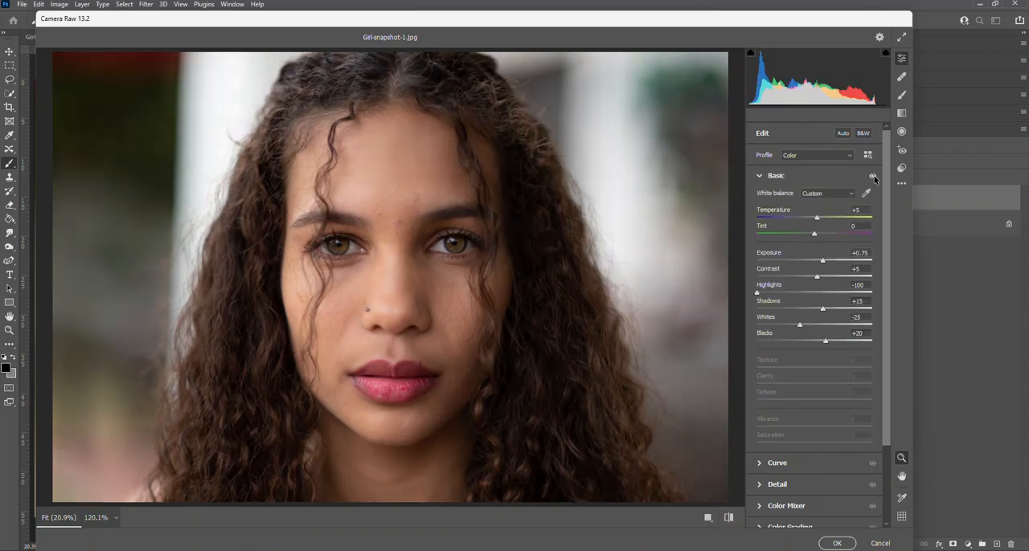
left_click(873, 177)
left_click(873, 177)
left_click(873, 177)
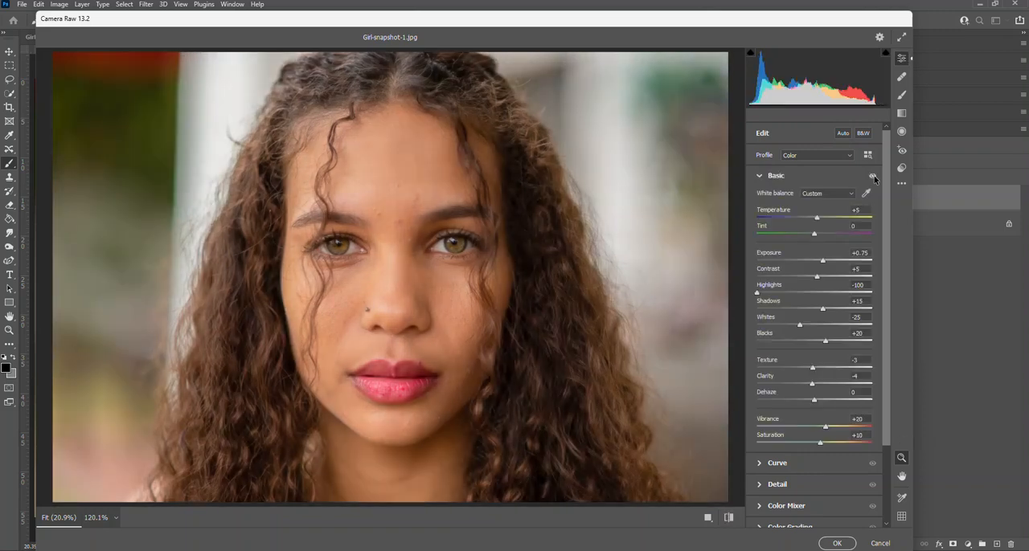
left_click(873, 177)
left_click(873, 176)
- Try the red Saturation in the Color Mixer at +100 and -100 on the lips, and reset the red adjustments to 0
left_click(760, 177)
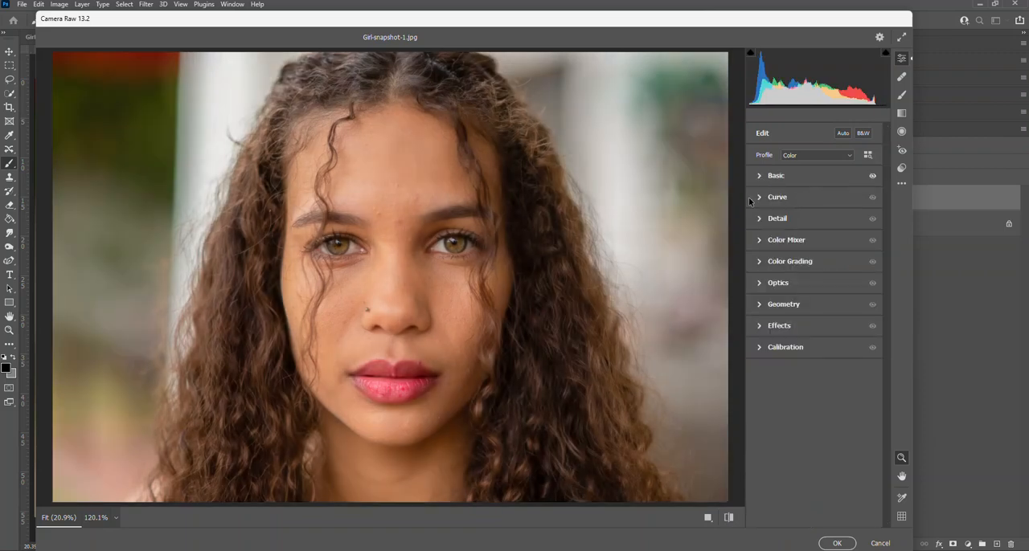
left_click(762, 241)
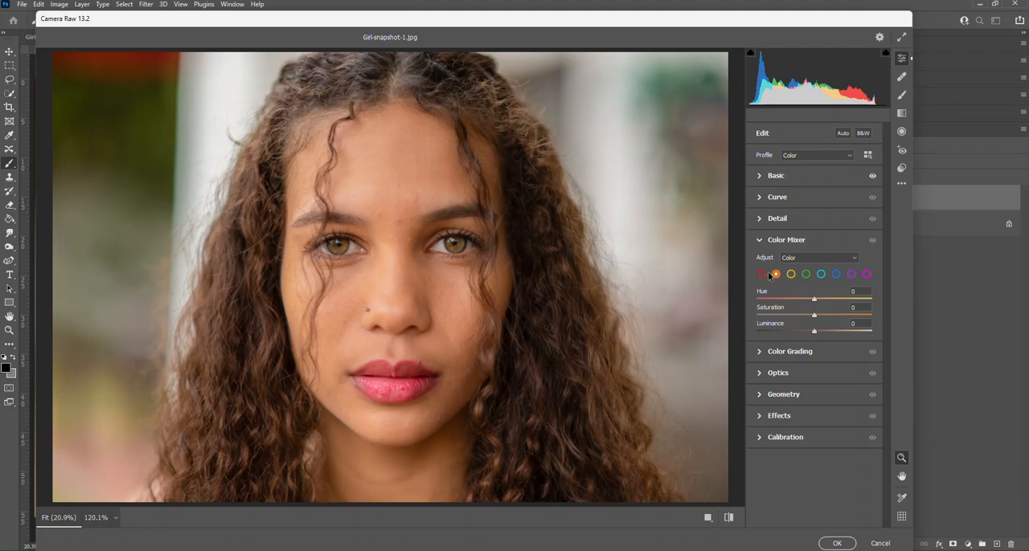
left_click(762, 275)
left_click_drag(813, 316, 884, 315)
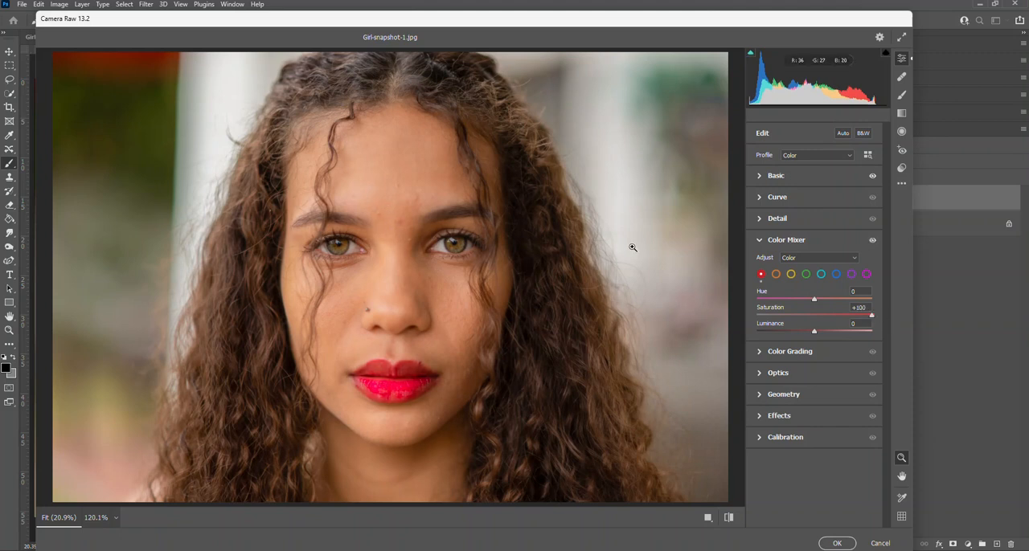
left_click_drag(871, 315, 748, 327)
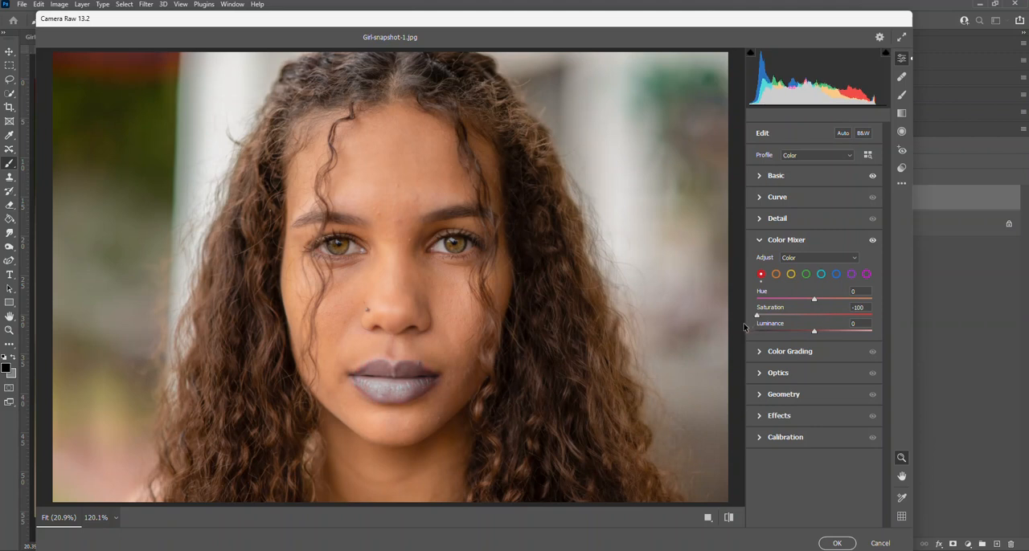
mouse_move(742, 328)
left_mouse_down()
mouse_move(766, 331)
mouse_move(757, 330)
left_mouse_up()
left_click_drag(755, 330, 824, 331)
double_click(823, 329)
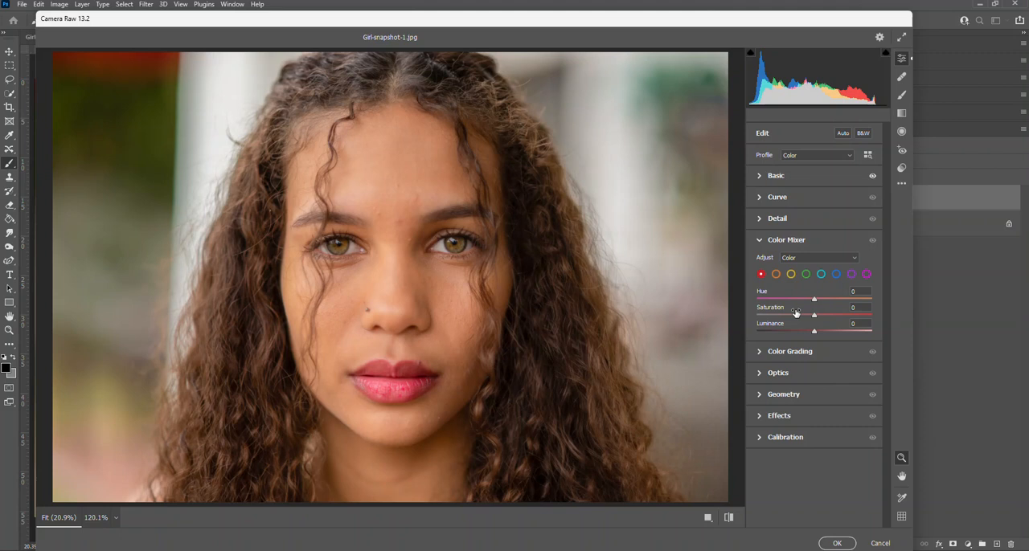
left_click(759, 240)
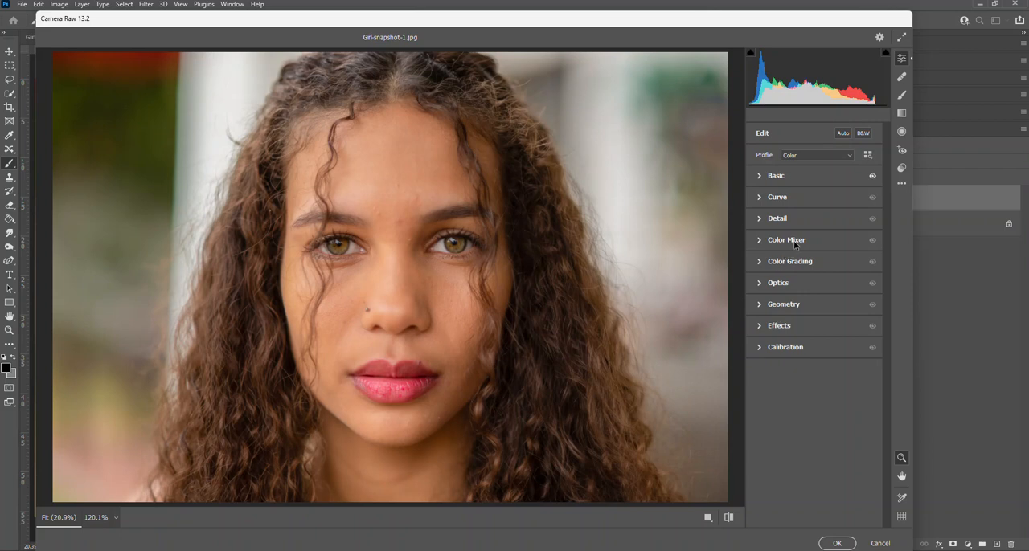
- Remove the nose stud with the Spot Removal tool in Heal mode, using a brush size of 36
left_click(902, 77)
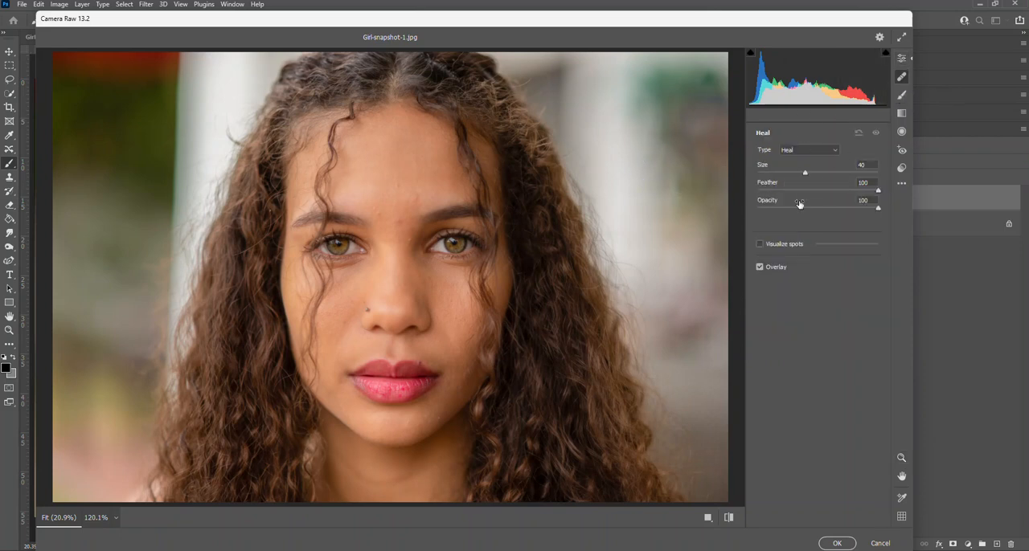
left_click_drag(805, 173, 781, 175)
left_click_drag(781, 175, 793, 175)
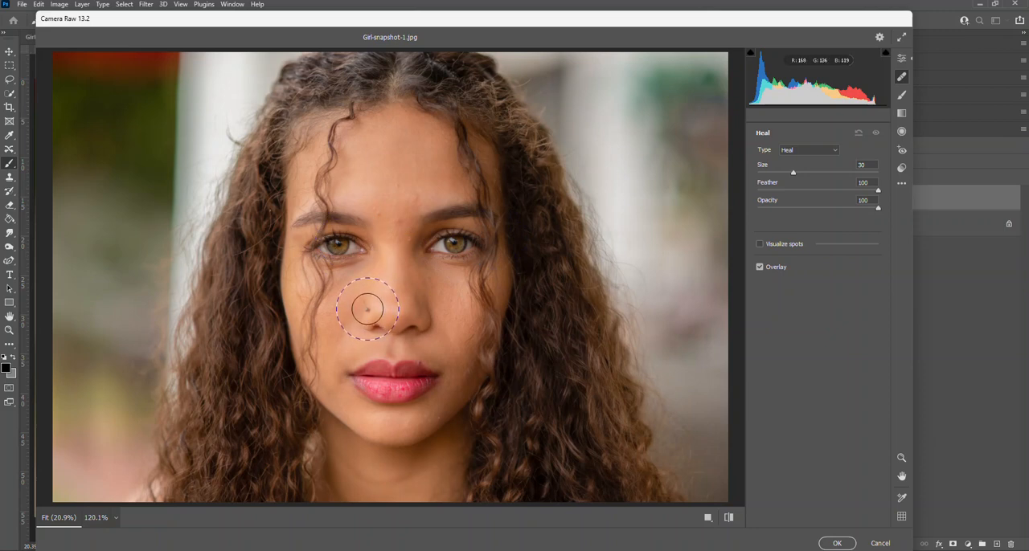
key("z")
left_click_drag(363, 308, 455, 367)
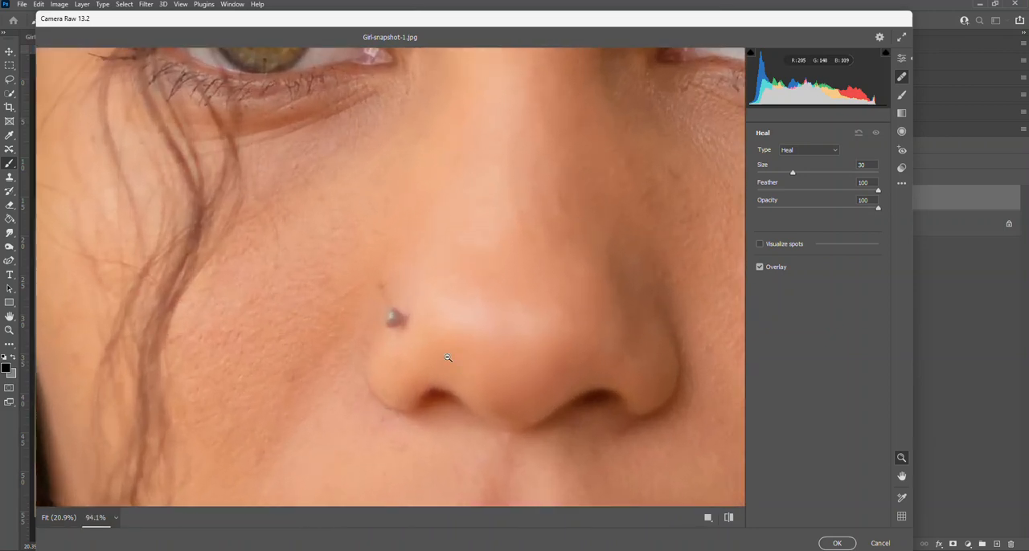
key("z")
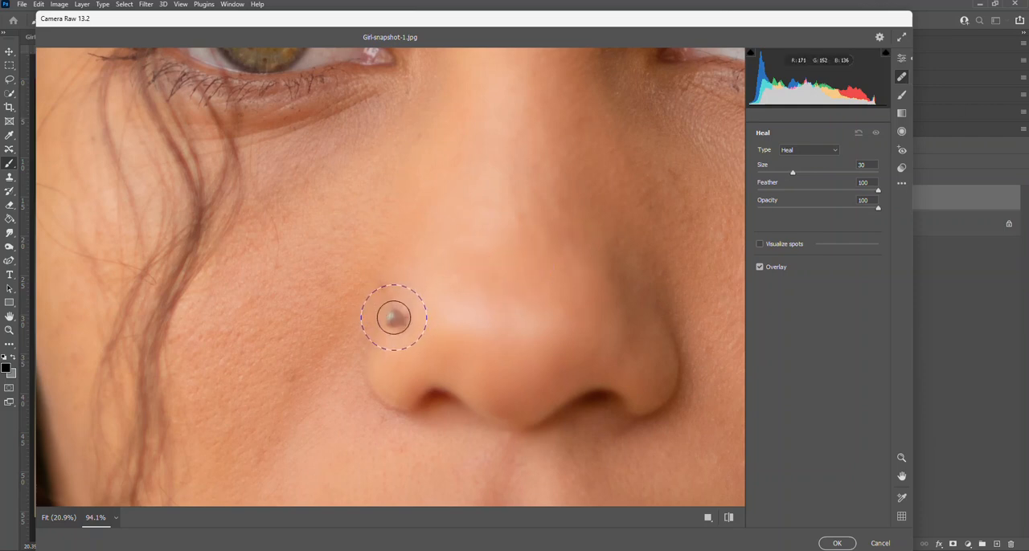
key("bracketleft")
key("bracketleft")
key("bracketleft")
key("bracketleft")
key("bracketleft")
key("bracketleft")
key("bracketleft")
key("bracketleft")
key("bracketleft")
key("bracketleft")
key("bracketleft")
key("bracketleft")
key("bracketleft")
key("bracketleft")
key("bracketright")
key("bracketright")
key("bracketright")
key("bracketright")
key("bracketright")
key("bracketright")
key("bracketright")
key("bracketright")
key("bracketright")
key("bracketright")
key("bracketright")
key("bracketright")
key("bracketright")
key("bracketright")
key("bracketright")
key("bracketright")
key("bracketright")
key("bracketright")
key("bracketright")
key("bracketright")
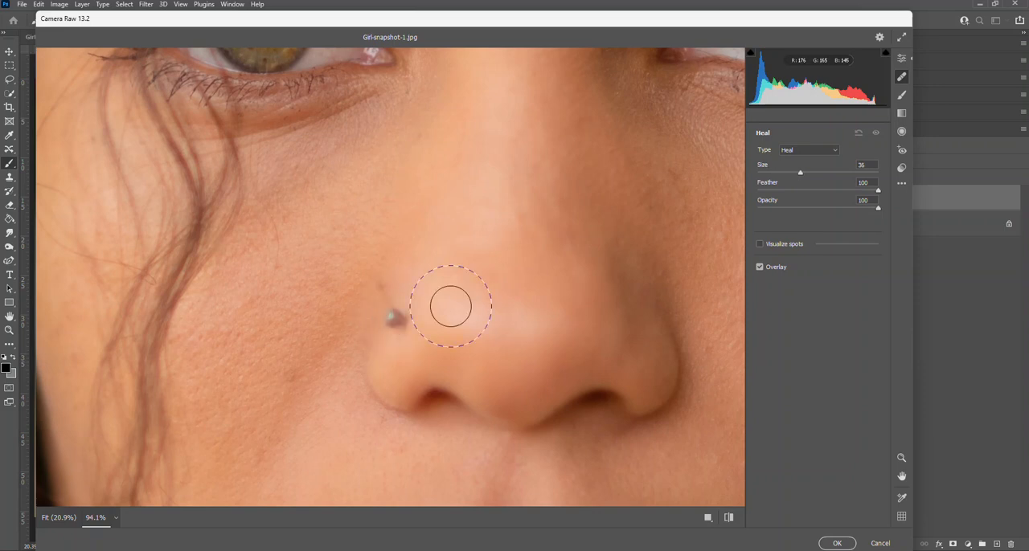
left_click(395, 319)
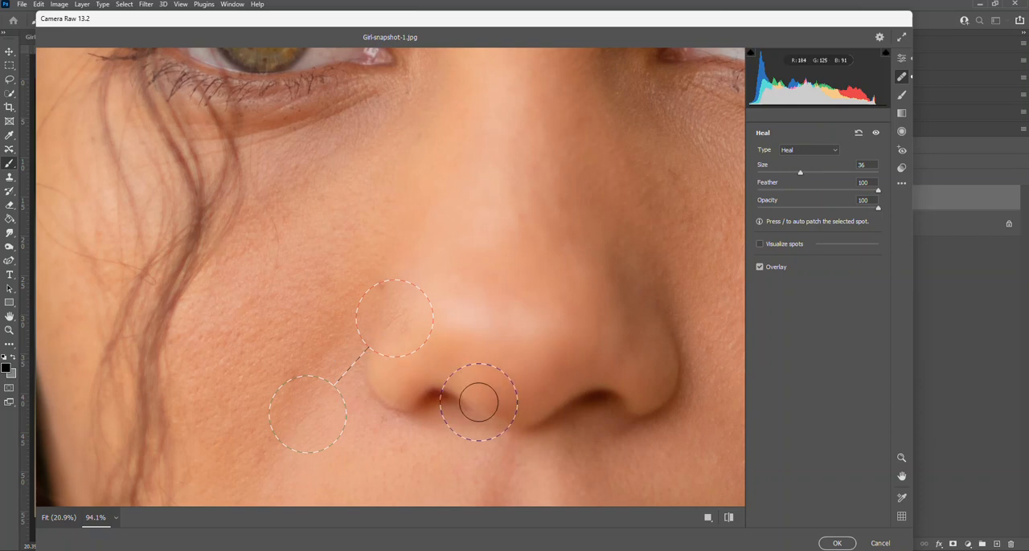
- Try the lower eyelid as the healing source, move the source onto the skin just above the healed spot, and return to the Edit settings
mouse_move(309, 425)
left_mouse_down()
mouse_move(239, 272)
mouse_move(496, 175)
mouse_move(281, 127)
mouse_move(248, 96)
mouse_move(166, 134)
mouse_move(249, 94)
left_mouse_up()
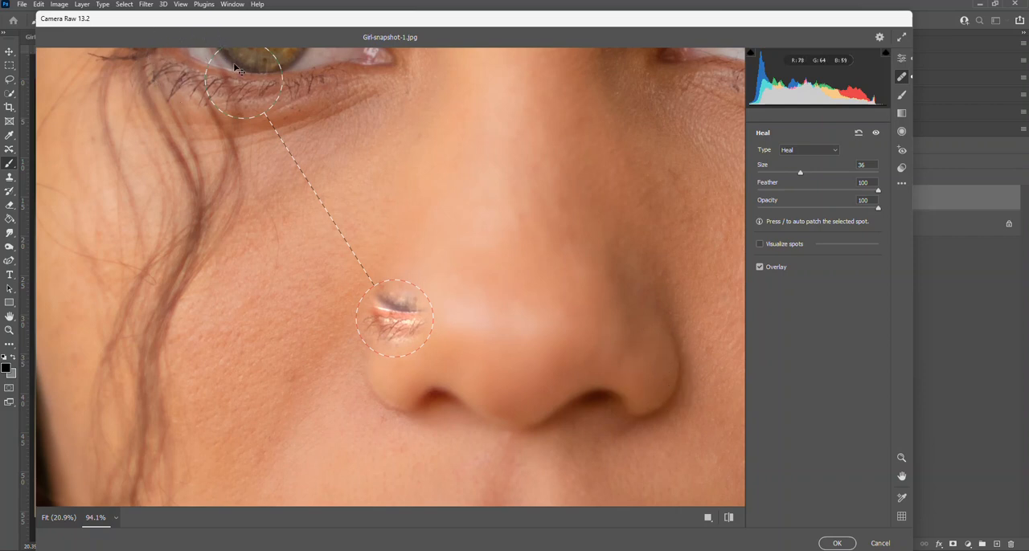
mouse_move(253, 81)
left_mouse_down()
mouse_move(264, 299)
mouse_move(367, 275)
mouse_move(367, 290)
mouse_move(398, 249)
left_mouse_up()
left_click(451, 446)
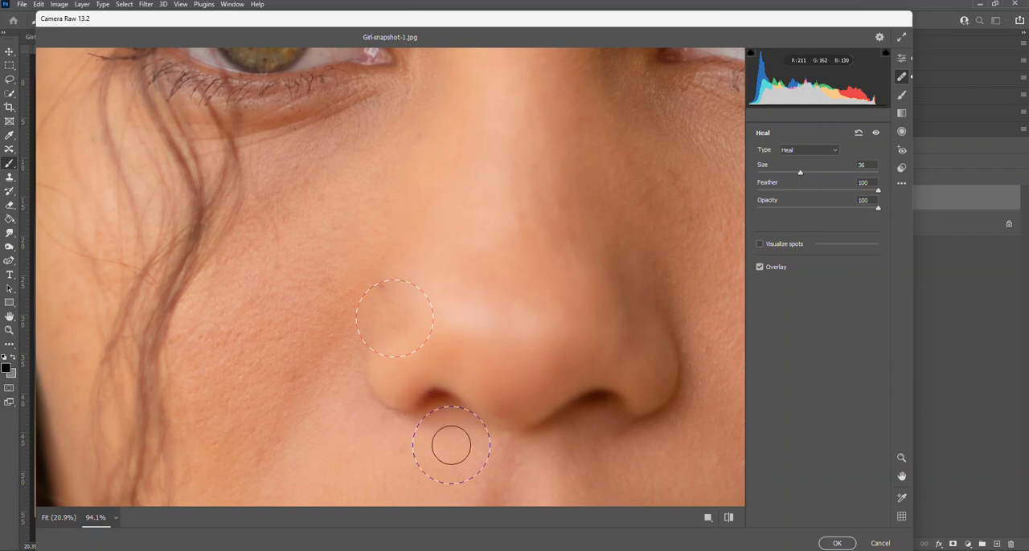
key("e")
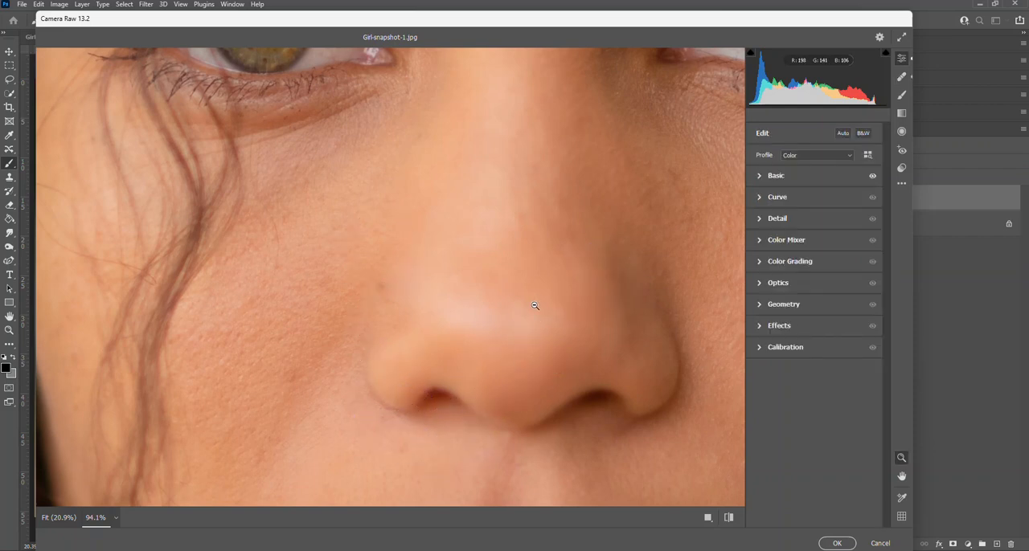
- Remove the mole on the upper lip's edge with Spot Removal in Heal mode, size 36, sourcing from the skin just beside it
left_click(507, 339)
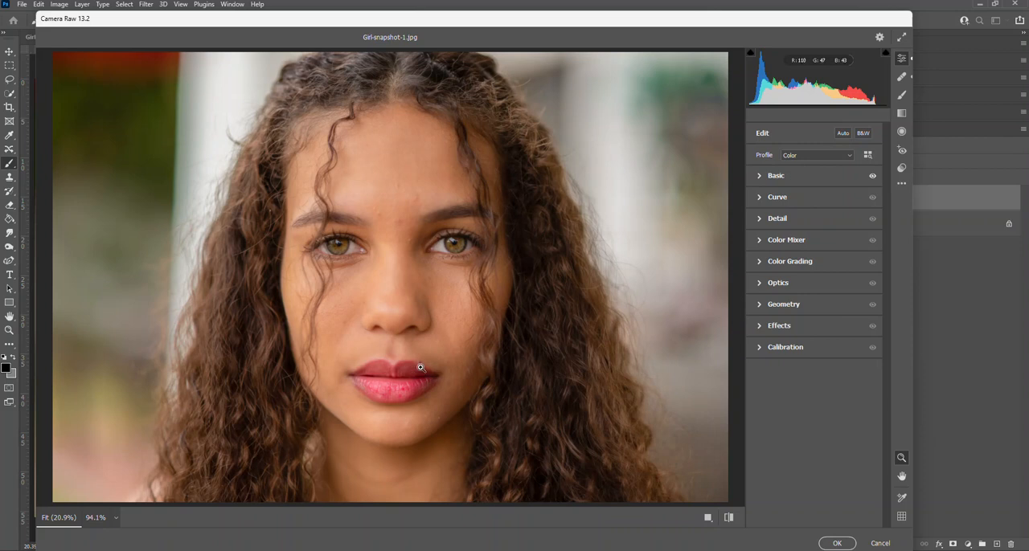
left_click_drag(419, 363, 509, 478)
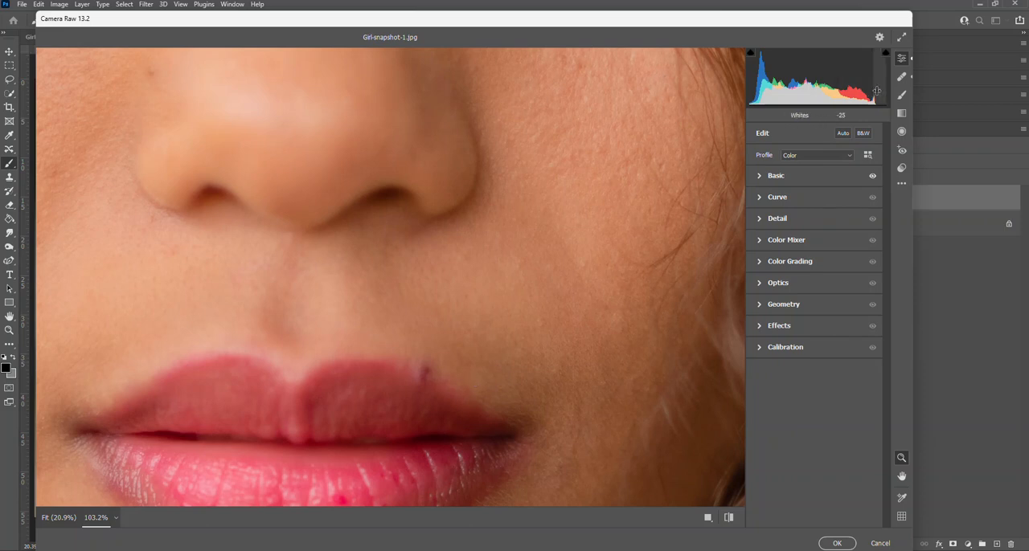
left_click(901, 79)
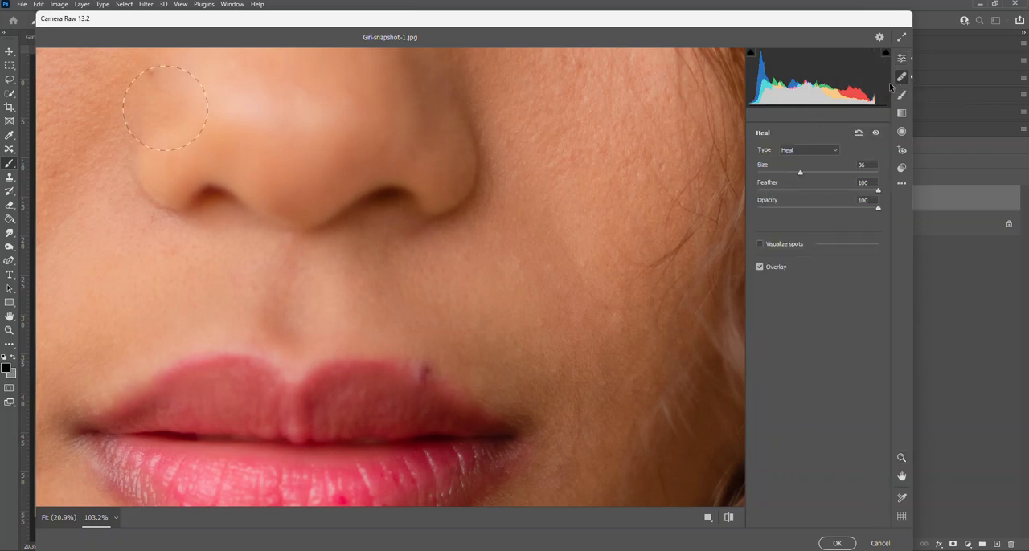
left_click(429, 371)
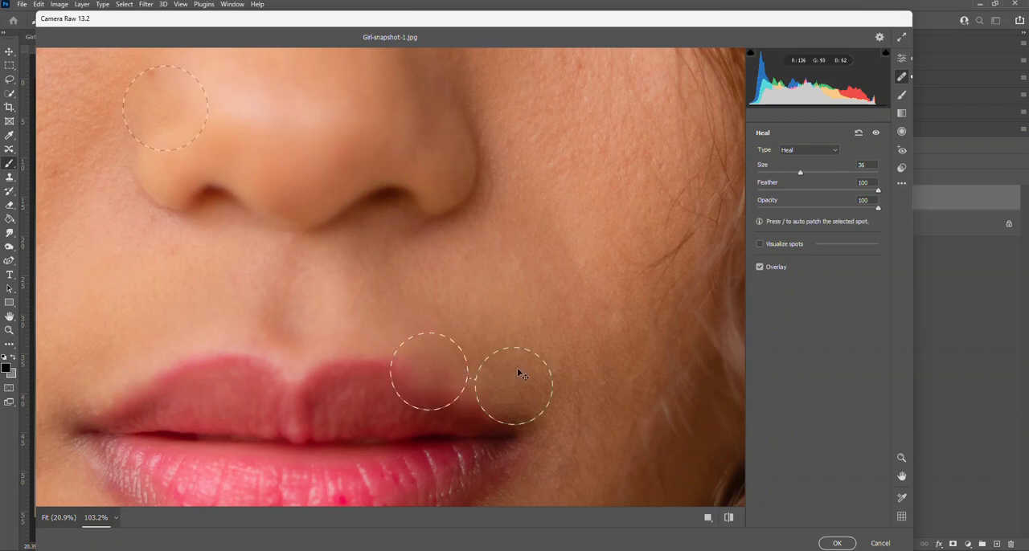
mouse_move(517, 375)
left_mouse_down()
mouse_move(249, 324)
mouse_move(184, 351)
mouse_move(501, 371)
left_mouse_up()
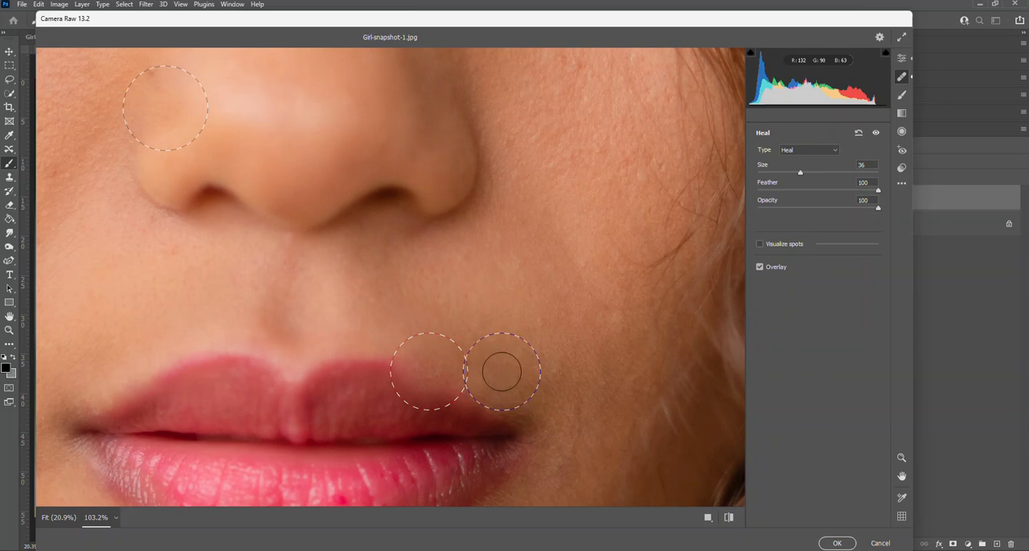
key("e")
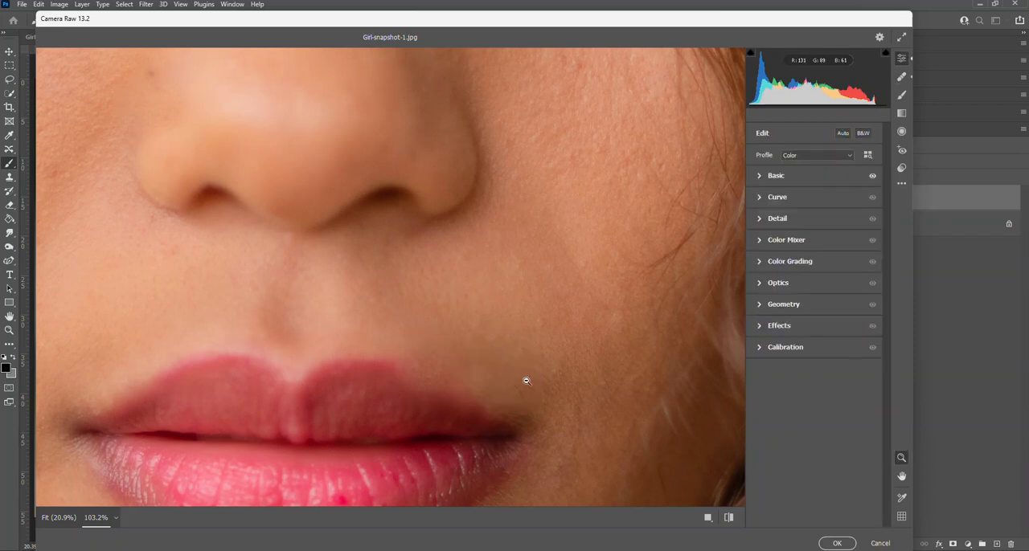
- Heal the blemish near the inner end of the eyebrow, moving the healing source onto clear skin higher on the forehead
left_click(511, 374)
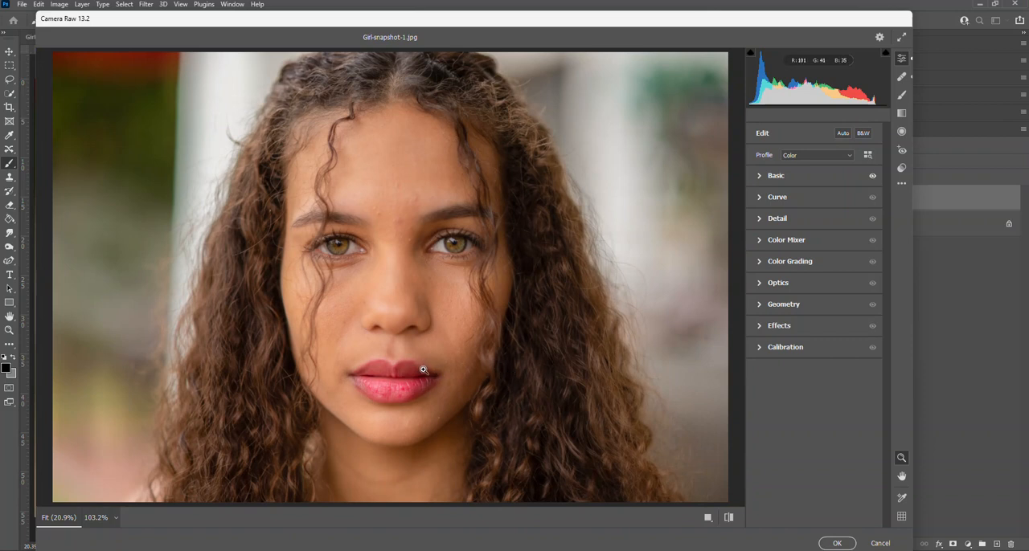
left_click_drag(402, 225, 499, 370)
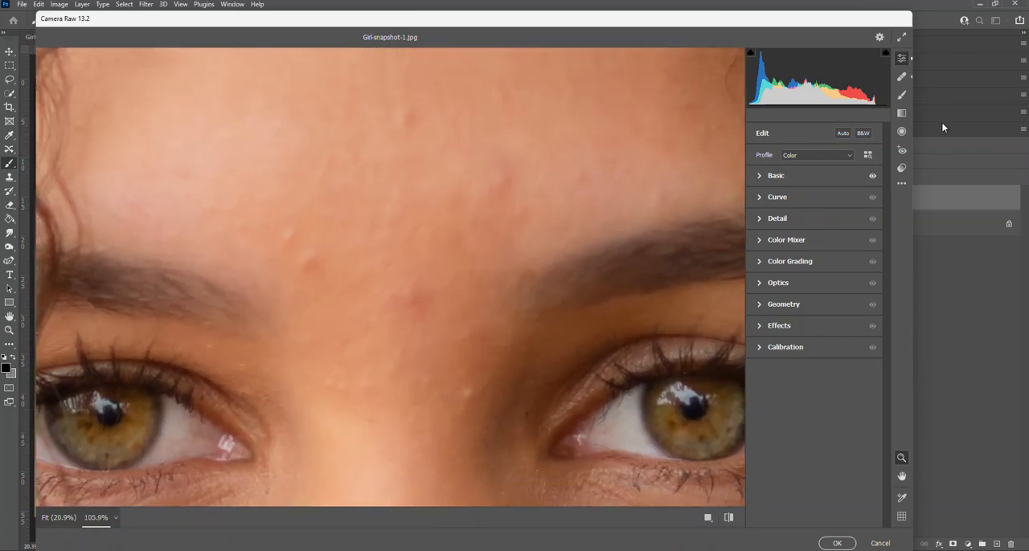
left_click(901, 76)
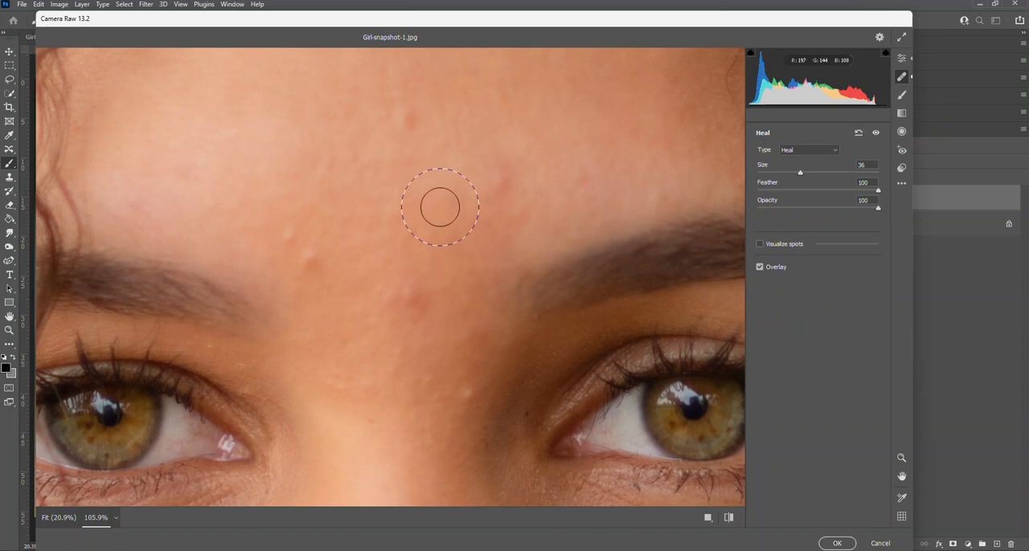
left_click(310, 261)
left_click_drag(427, 215, 246, 161)
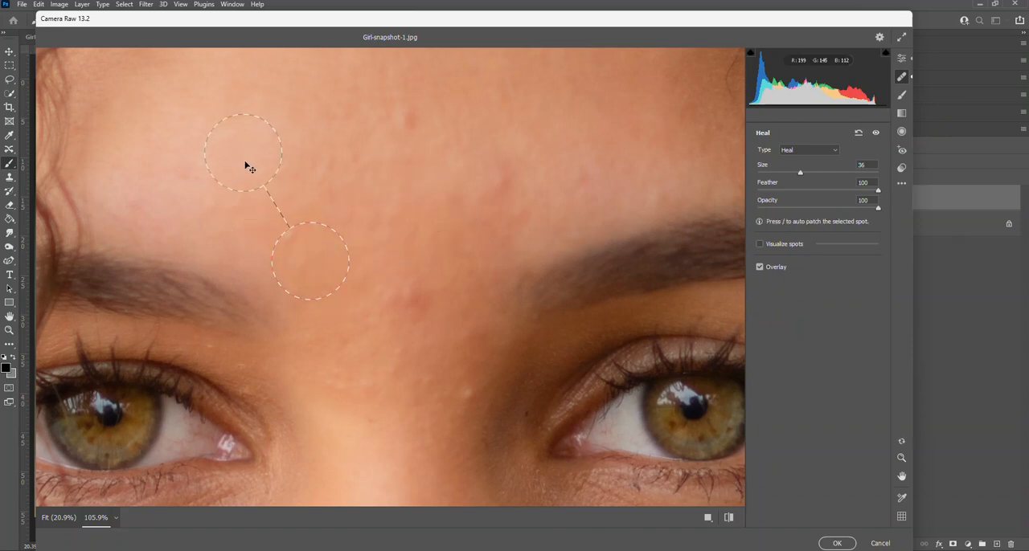
- Heal the remaining blemishes on the mid-forehead, between the eyebrows and on the nose bridge, and return to the Edit settings
left_click(387, 175)
left_click(410, 119)
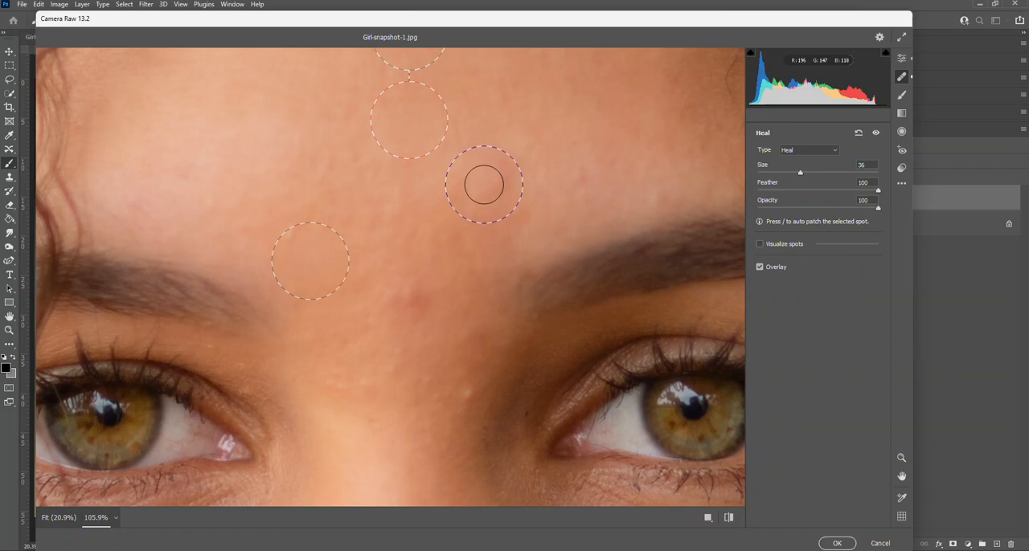
left_click(412, 295)
left_click(413, 295)
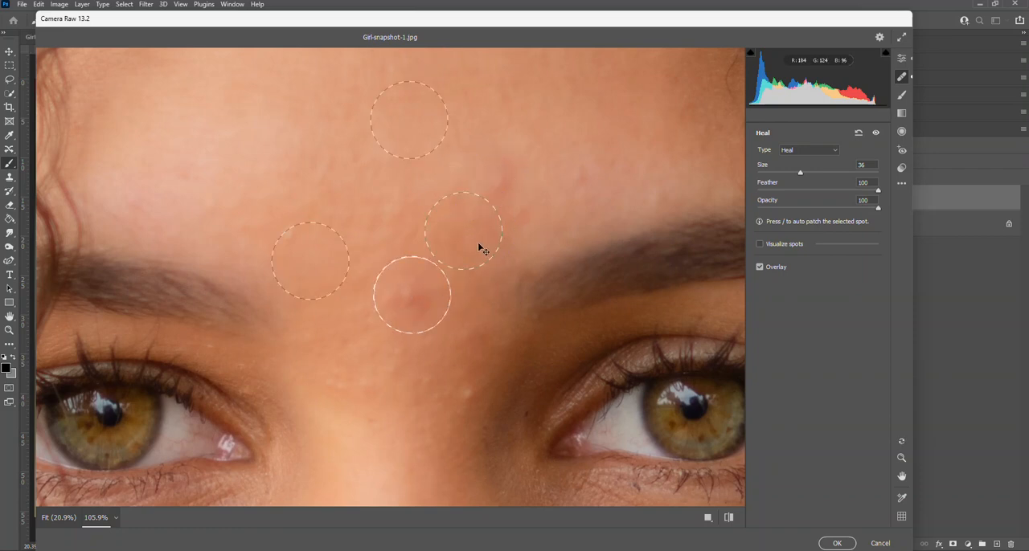
mouse_move(491, 240)
left_mouse_down()
mouse_move(500, 237)
mouse_move(503, 172)
mouse_move(537, 207)
mouse_move(507, 177)
left_mouse_up()
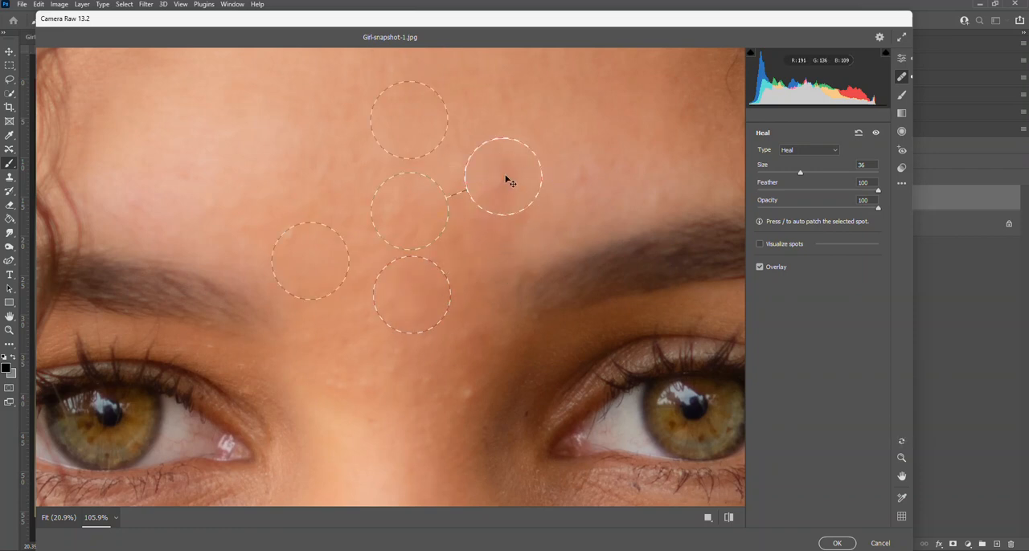
left_click(456, 387)
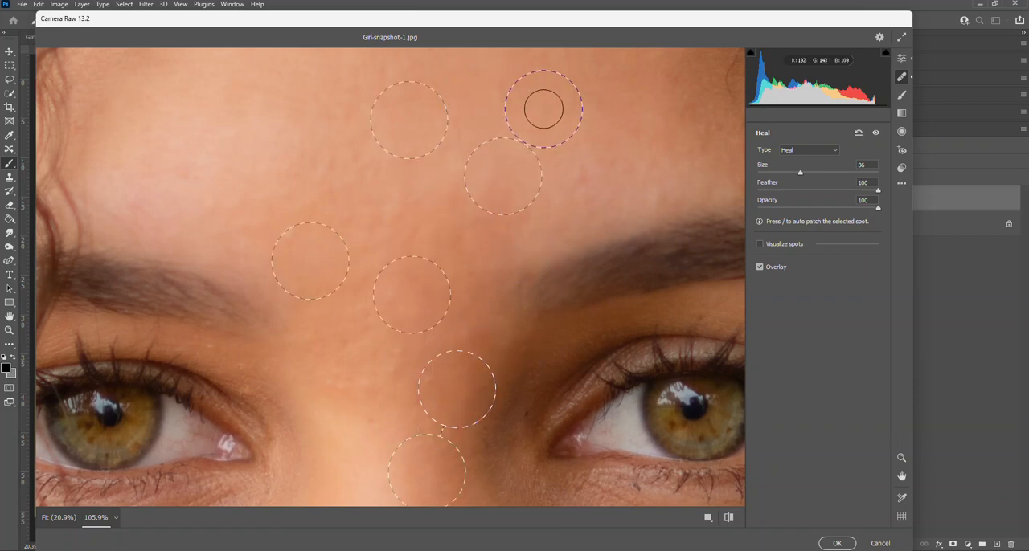
key("z")
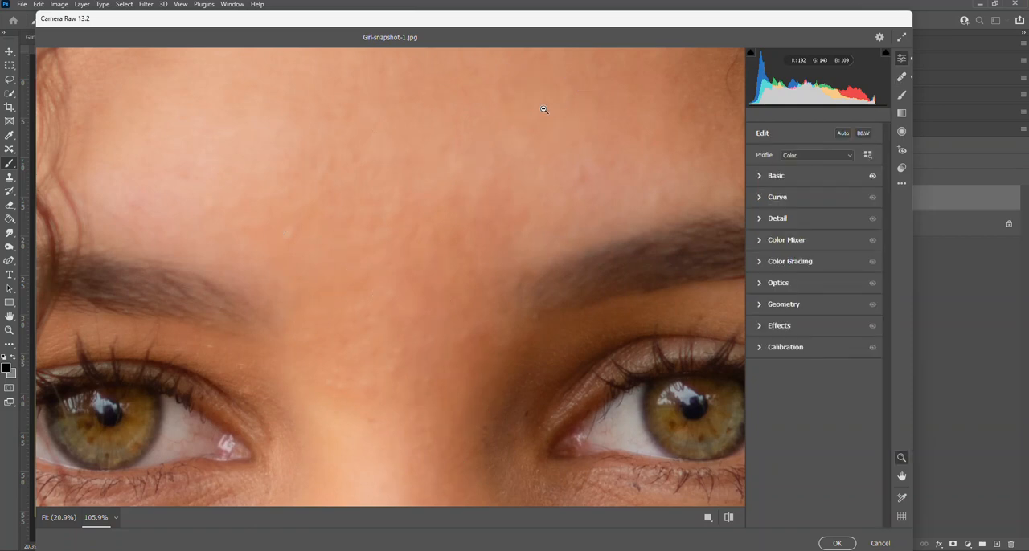
left_click(544, 109)
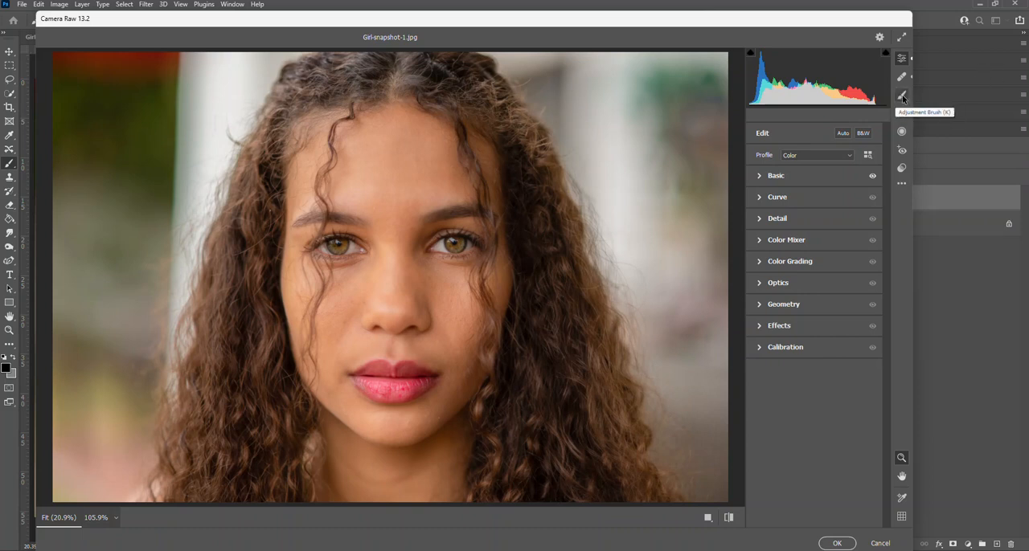
- Activate the Adjustment Brush for a local edit of the lips and bring its Color setting into view
left_click(902, 98)
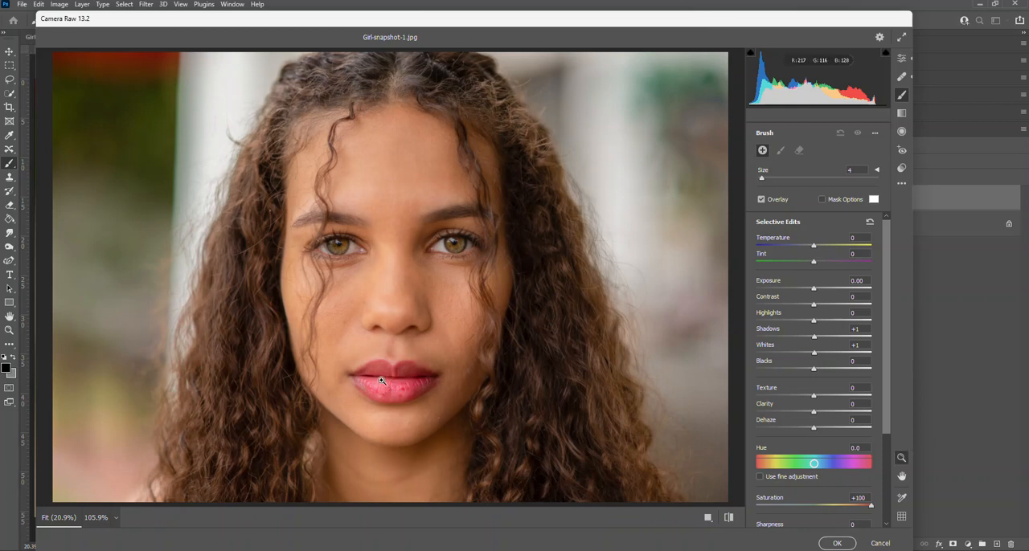
scroll(383, 383, "up", 5)
scroll(465, 426, "up", 1)
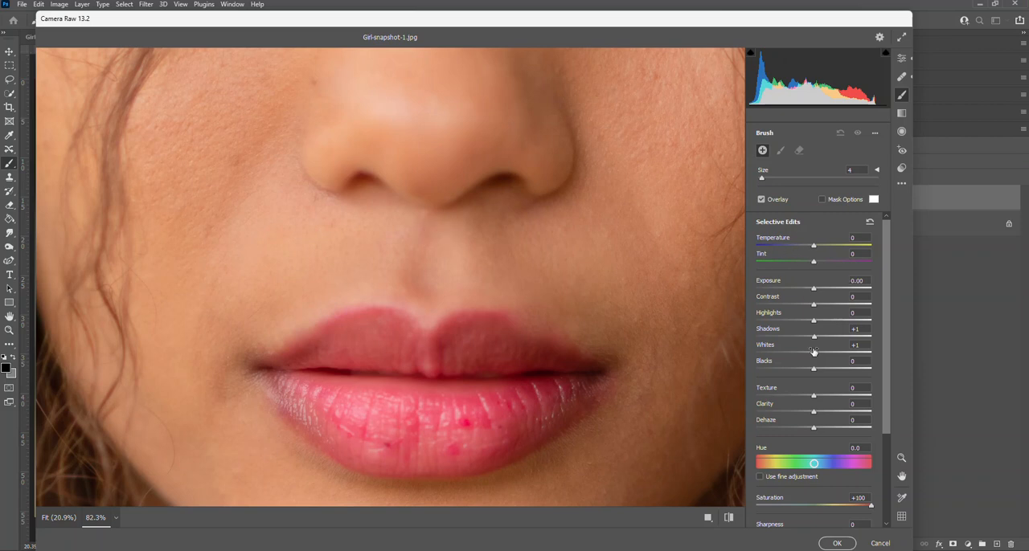
scroll(814, 352, "down", 4)
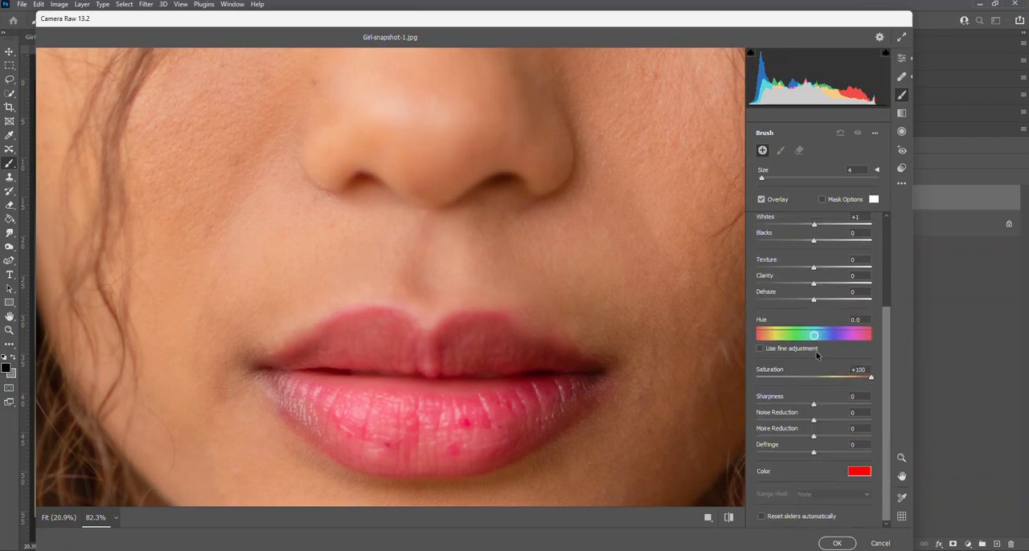
- Try a blue brush color with Hue 242 and Saturation 96 on the lower lip, and delete the painted adjustment
left_click(860, 471)
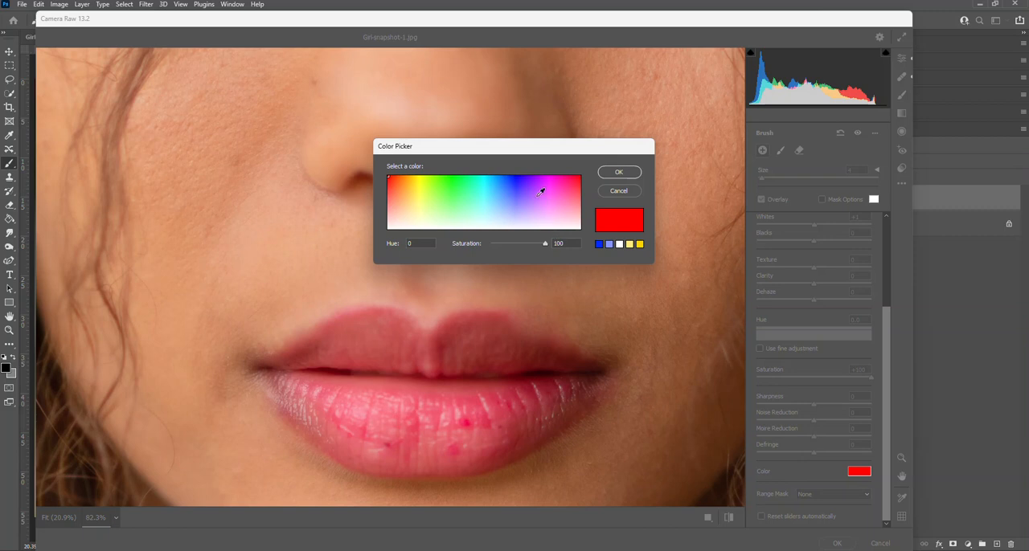
left_click(518, 178)
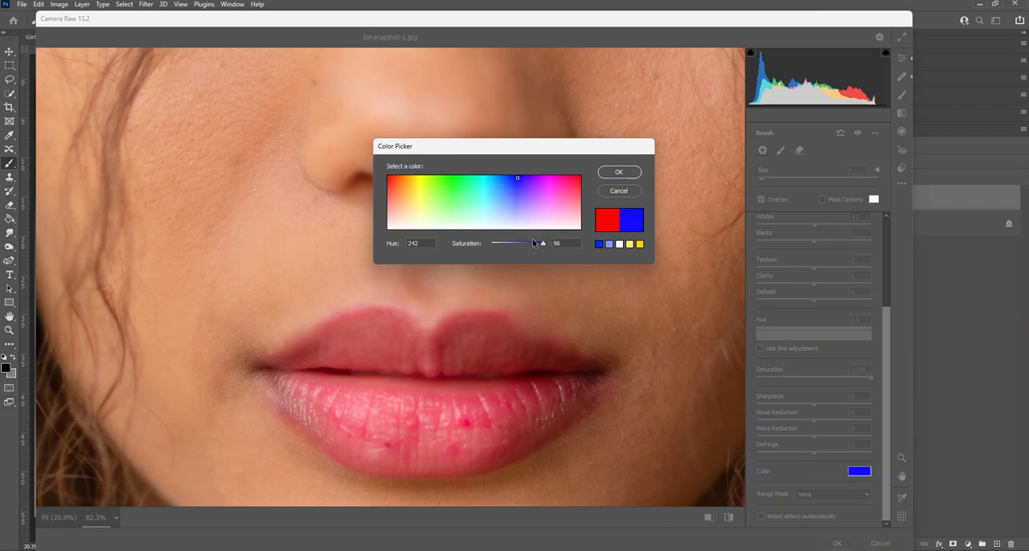
left_click(611, 173)
mouse_move(473, 416)
left_mouse_down()
mouse_move(428, 415)
mouse_move(509, 431)
mouse_move(491, 442)
mouse_move(527, 415)
mouse_move(486, 434)
mouse_move(516, 410)
left_mouse_up()
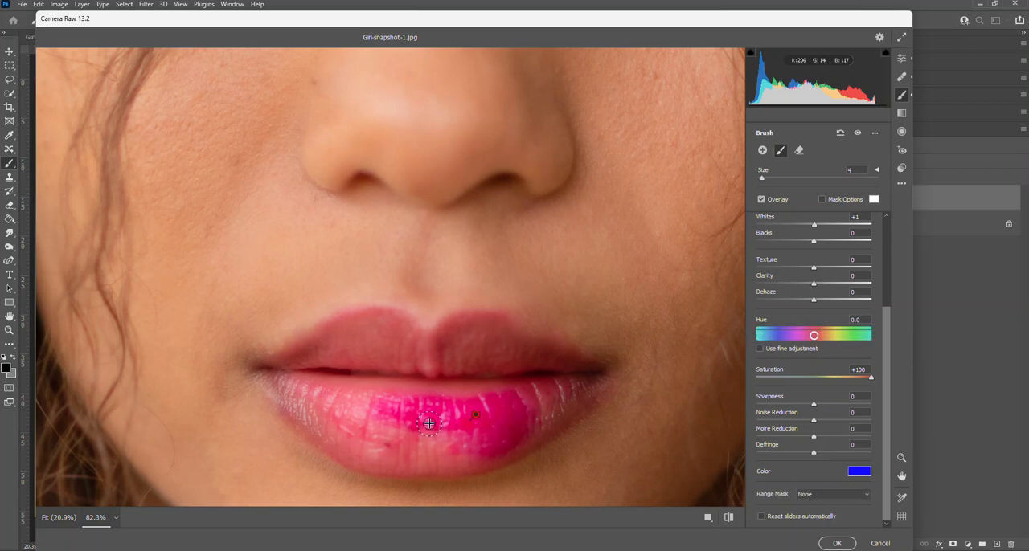
key("Delete")
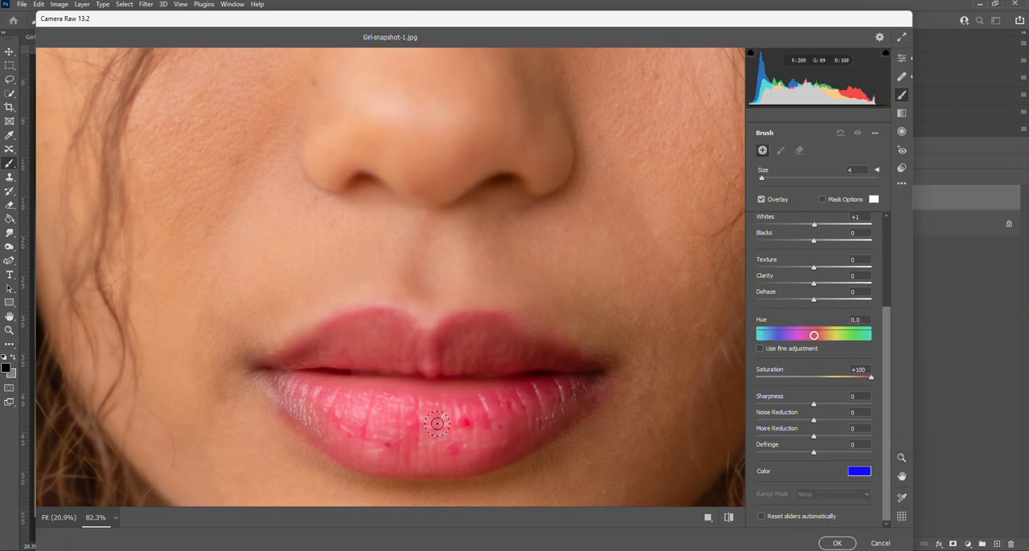
- Set the brush color to red with Hue 0 and Saturation 100, and the brush's Saturation adjustment to +75
left_click(858, 474)
left_click_drag(426, 180, 368, 169)
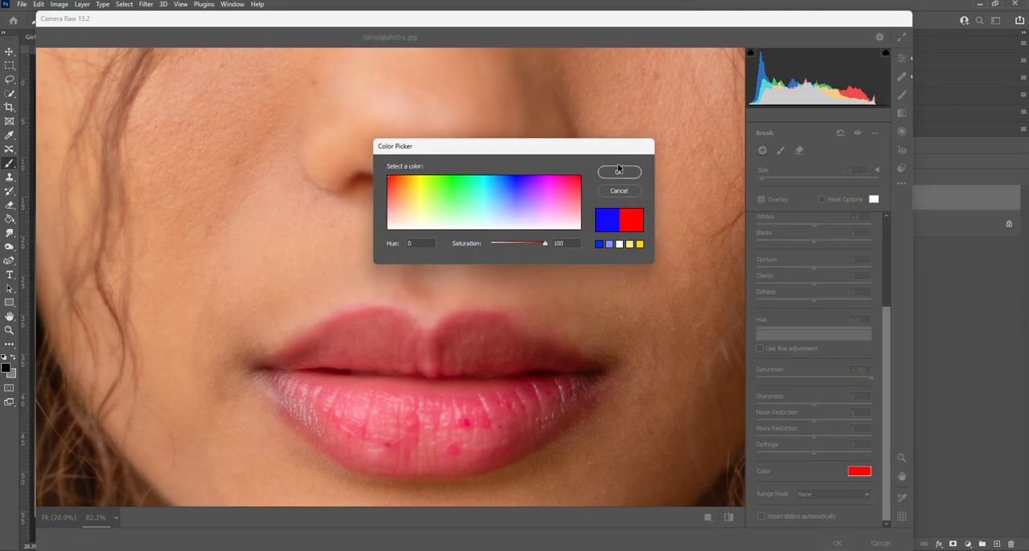
left_click(619, 171)
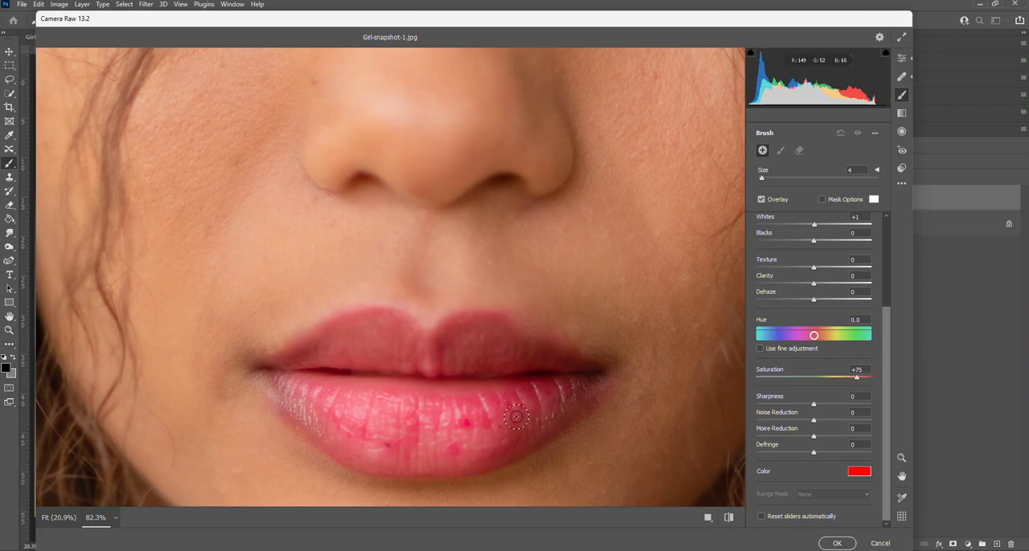
- Paint the entire lower and upper lips red with the Adjustment Brush at size 3
key("bracketleft")
mouse_move(341, 385)
left_mouse_down()
mouse_move(510, 402)
mouse_move(580, 389)
left_mouse_up()
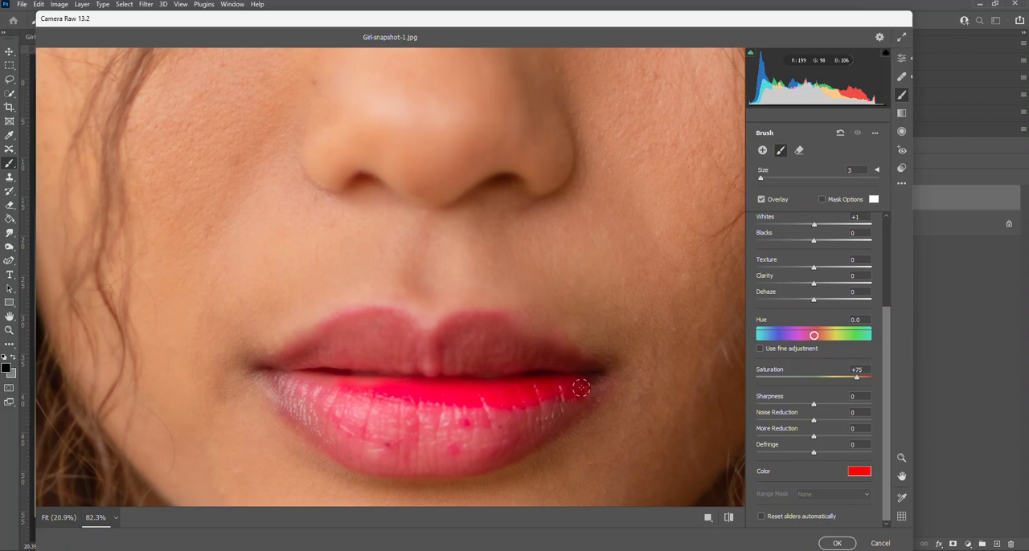
mouse_move(534, 438)
left_mouse_down()
mouse_move(437, 470)
mouse_move(362, 464)
mouse_move(295, 414)
mouse_move(273, 375)
mouse_move(382, 386)
mouse_move(323, 381)
mouse_move(316, 395)
mouse_move(356, 402)
mouse_move(318, 414)
mouse_move(347, 433)
mouse_move(367, 425)
mouse_move(359, 417)
mouse_move(433, 426)
mouse_move(549, 406)
mouse_move(536, 416)
mouse_move(544, 419)
mouse_move(484, 437)
mouse_move(499, 440)
mouse_move(368, 451)
mouse_move(442, 457)
mouse_move(390, 442)
mouse_move(491, 438)
mouse_move(466, 426)
left_mouse_up()
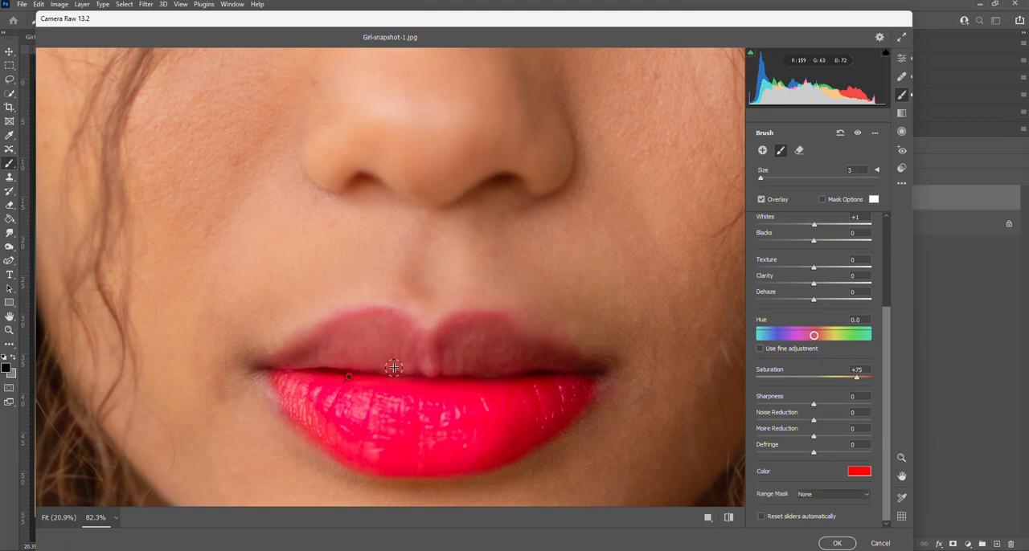
mouse_move(314, 363)
left_mouse_down()
mouse_move(278, 368)
mouse_move(339, 327)
mouse_move(385, 318)
mouse_move(425, 341)
mouse_move(362, 333)
mouse_move(343, 348)
mouse_move(443, 375)
left_mouse_up()
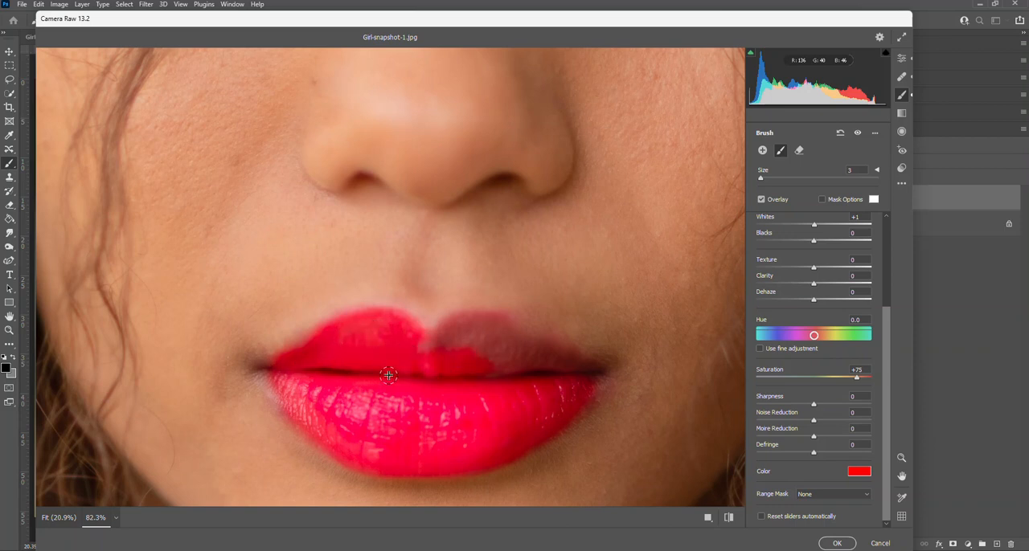
mouse_move(565, 357)
left_mouse_down()
mouse_move(478, 318)
mouse_move(419, 343)
mouse_move(481, 339)
mouse_move(517, 346)
left_mouse_up()
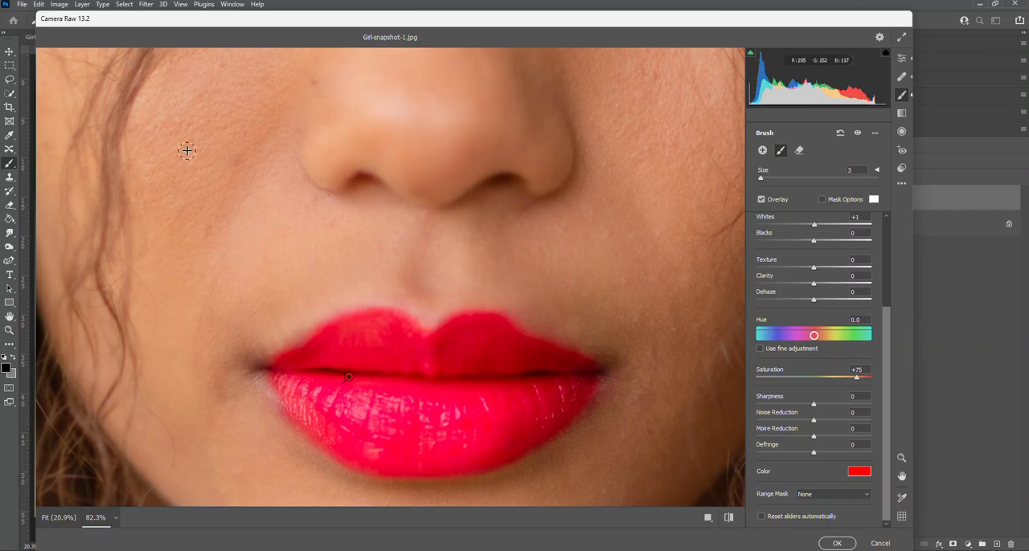
- Try painting a red patch on the cheek beside the nose with an enlarged brush, and undo the stroke
key("bracketright")
key("bracketright")
key("bracketright")
key("bracketright")
left_click_drag(202, 168, 232, 175)
key("bracketright")
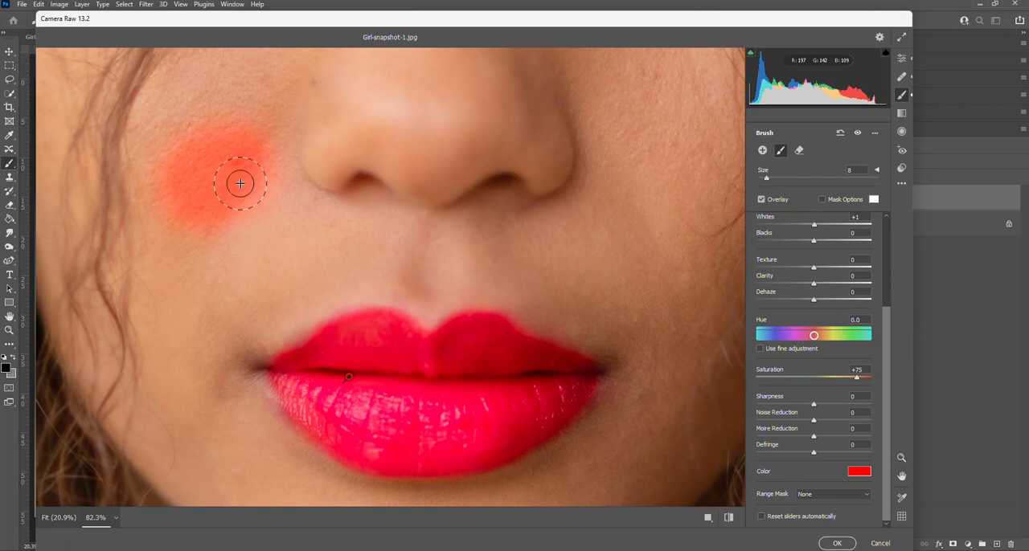
key("ctrl+z")
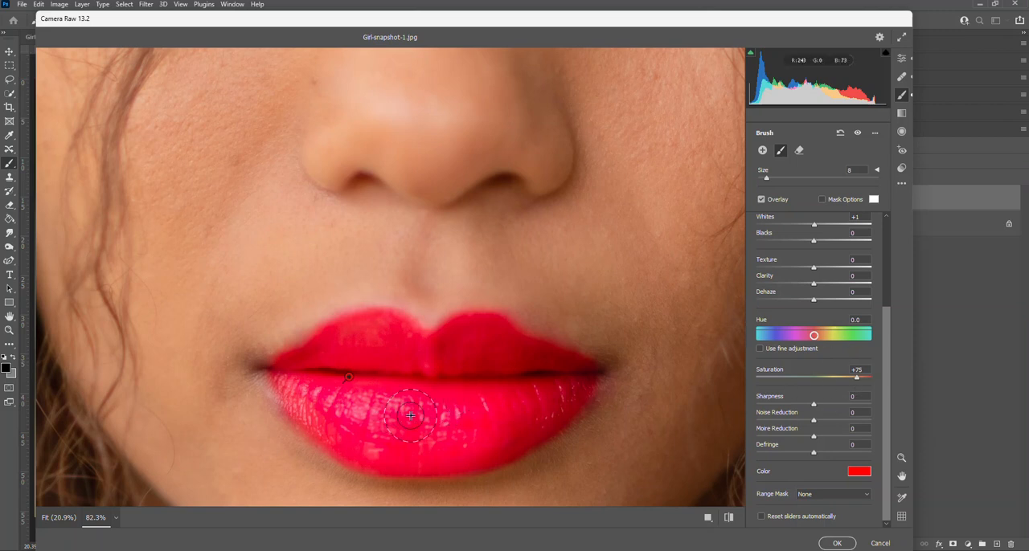
- Check the recolored lips on the whole portrait without the brush pin, and return to the Adjustment Brush
key("ctrl+0")
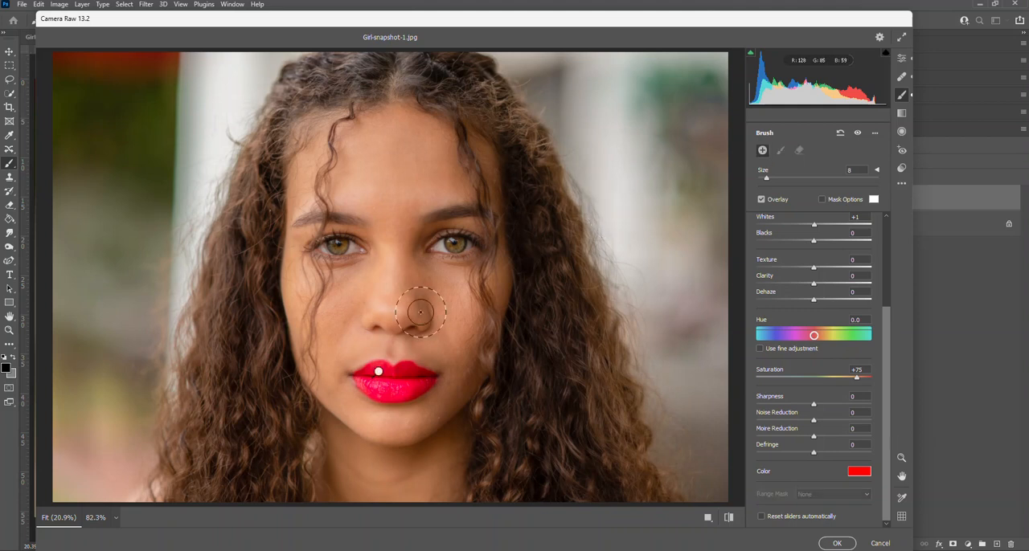
key("e")
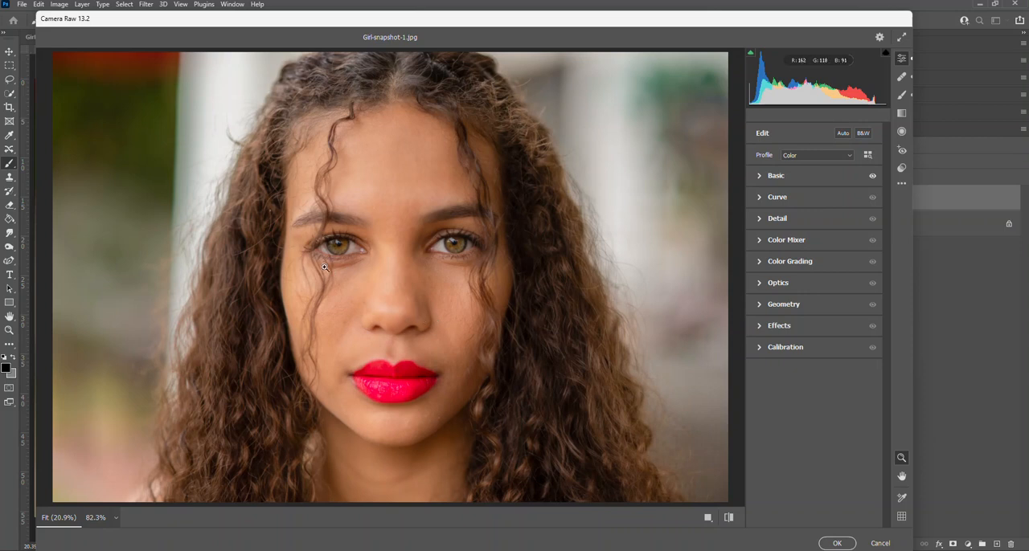
left_click(901, 94)
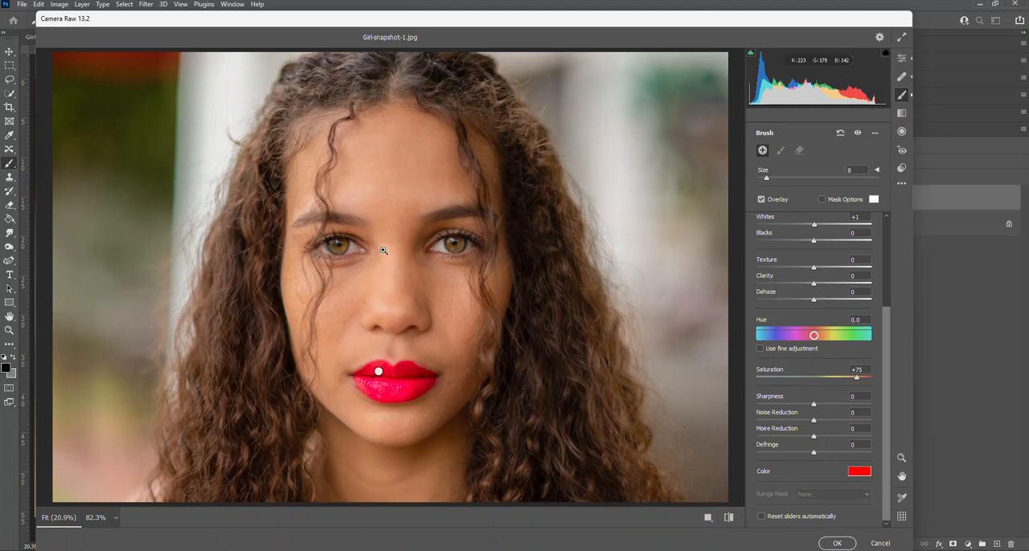
- Try painting the iris with the red Adjustment Brush at size 5, and delete the painted adjustment
left_click_drag(339, 238, 445, 311)
key("bracketleft")
key("bracketleft")
key("bracketleft")
mouse_move(406, 291)
left_mouse_down()
mouse_move(379, 283)
mouse_move(346, 303)
mouse_move(369, 292)
mouse_move(366, 302)
mouse_move(325, 310)
mouse_move(295, 284)
mouse_move(319, 302)
mouse_move(365, 285)
mouse_move(370, 271)
mouse_move(326, 264)
mouse_move(307, 276)
mouse_move(371, 265)
mouse_move(383, 272)
mouse_move(375, 302)
mouse_move(331, 313)
mouse_move(304, 290)
mouse_move(310, 302)
mouse_move(384, 303)
left_mouse_up()
key("Delete")
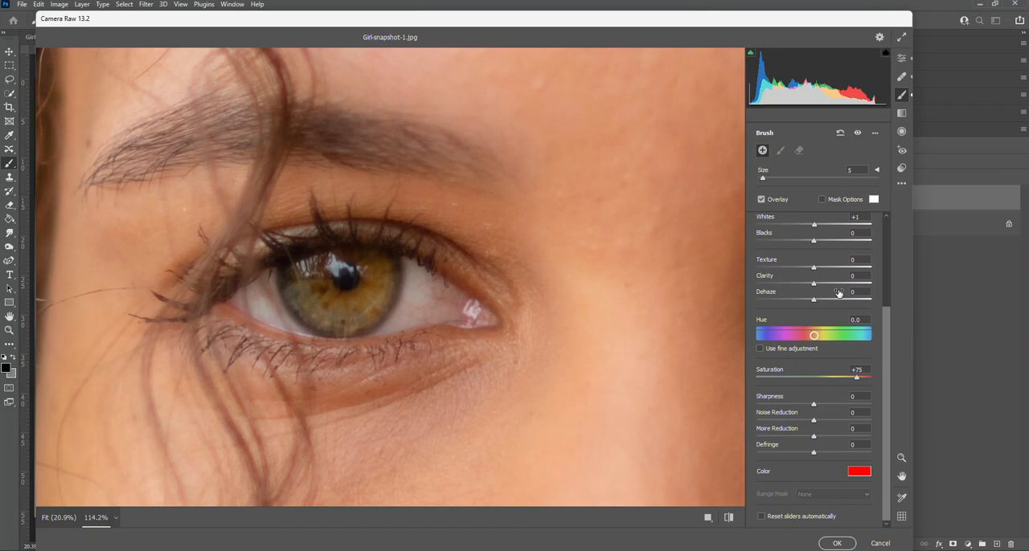
- Set the Adjustment Brush color to yellow-green with hue 86 and saturation 91, and paint the iris of the eye in view
left_click(866, 472)
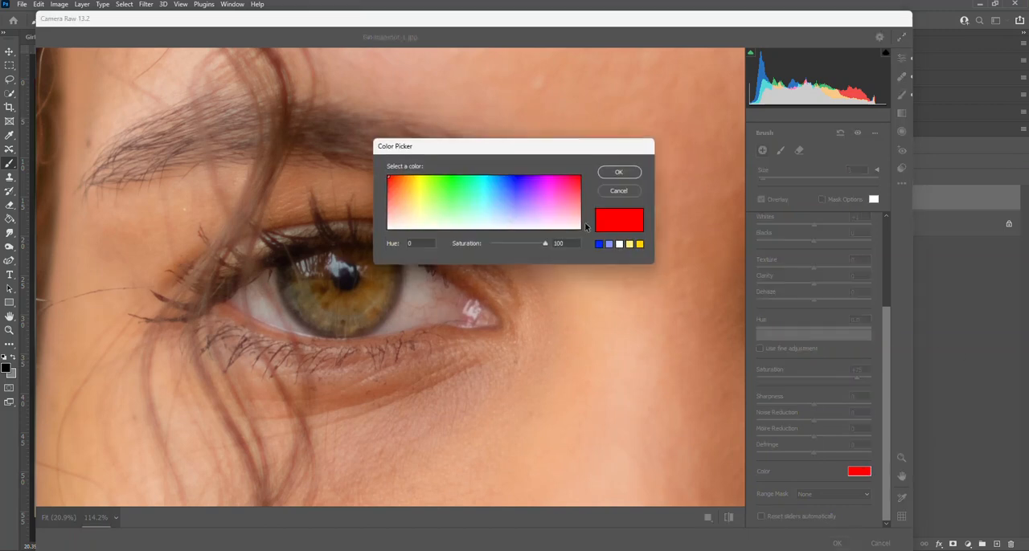
left_click_drag(569, 177, 435, 177)
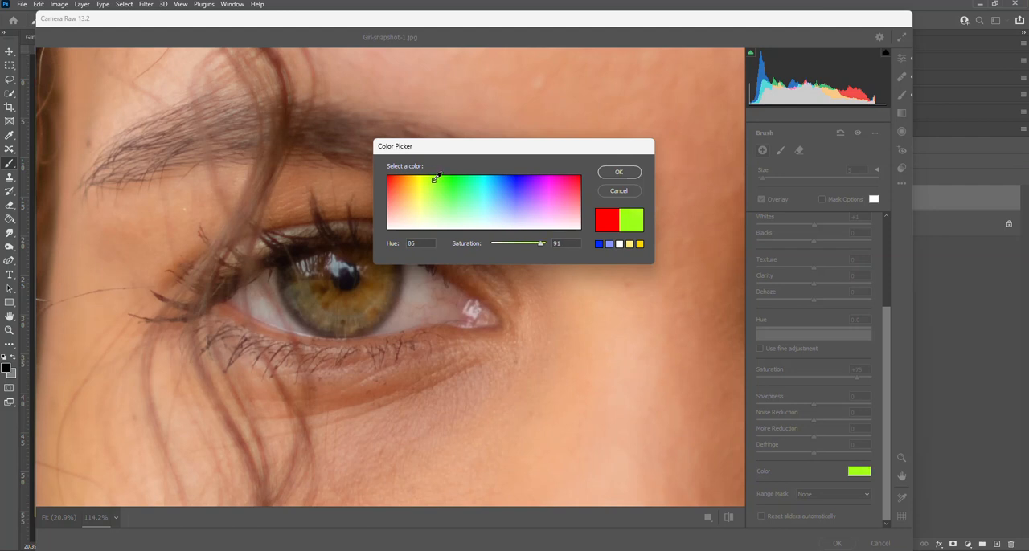
left_click(619, 172)
mouse_move(358, 300)
left_mouse_down()
mouse_move(377, 273)
mouse_move(353, 299)
mouse_move(380, 301)
mouse_move(319, 316)
mouse_move(345, 317)
mouse_move(295, 296)
mouse_move(312, 308)
mouse_move(299, 276)
mouse_move(293, 284)
mouse_move(313, 262)
left_mouse_up()
mouse_move(375, 260)
left_mouse_down()
mouse_move(312, 277)
mouse_move(366, 277)
mouse_move(345, 292)
mouse_move(375, 274)
mouse_move(358, 308)
mouse_move(311, 303)
mouse_move(316, 313)
mouse_move(370, 311)
mouse_move(389, 276)
mouse_move(385, 291)
mouse_move(340, 304)
mouse_move(354, 305)
mouse_move(321, 296)
left_mouse_up()
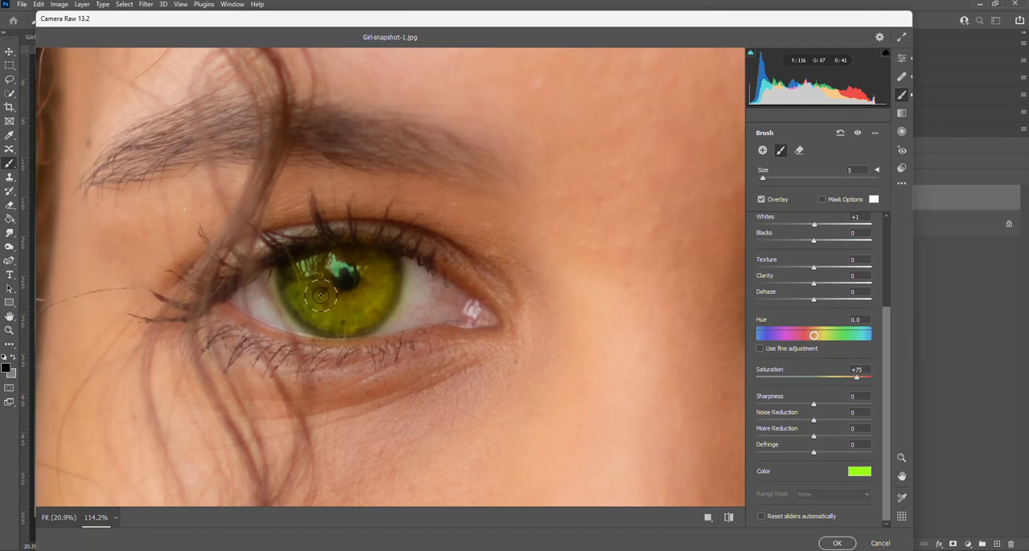
- Paint the iris of the other eye with the same yellow-green Adjustment Brush at size 5
key("h")
left_click_drag(611, 356, 410, 321)
key("h")
mouse_move(463, 245)
left_mouse_down()
mouse_move(554, 214)
mouse_move(550, 203)
mouse_move(476, 222)
mouse_move(439, 249)
mouse_move(488, 236)
mouse_move(461, 267)
mouse_move(499, 239)
mouse_move(479, 277)
mouse_move(504, 250)
mouse_move(490, 277)
mouse_move(449, 276)
mouse_move(425, 239)
mouse_move(434, 260)
mouse_move(475, 271)
mouse_move(504, 257)
mouse_move(509, 238)
mouse_move(497, 269)
mouse_move(442, 254)
mouse_move(478, 261)
mouse_move(449, 231)
mouse_move(445, 258)
mouse_move(483, 237)
mouse_move(440, 244)
mouse_move(479, 261)
mouse_move(438, 228)
mouse_move(434, 246)
mouse_move(481, 263)
mouse_move(504, 238)
mouse_move(502, 262)
mouse_move(458, 274)
mouse_move(503, 263)
mouse_move(508, 245)
mouse_move(493, 269)
left_mouse_up()
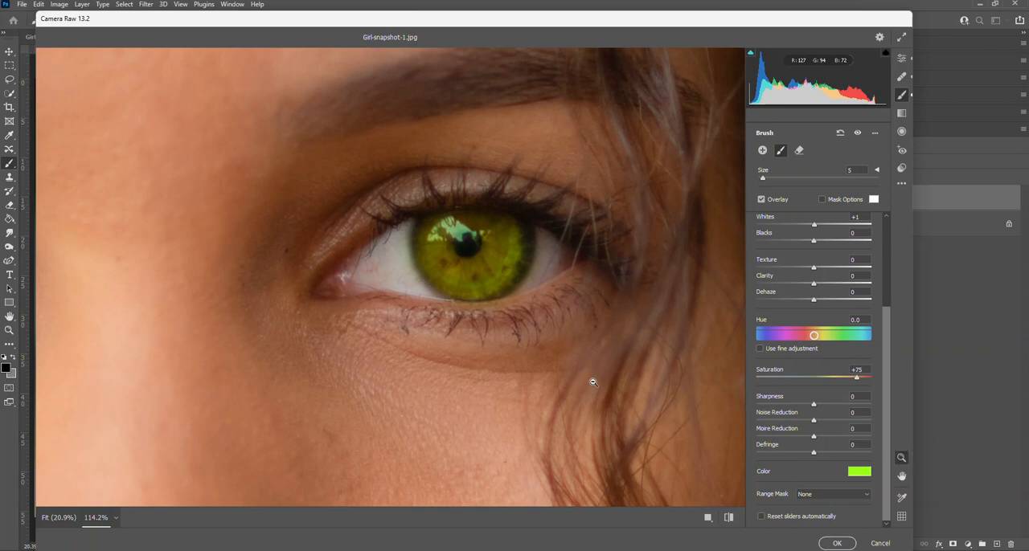
- Compare the whole portrait with and without the Basic adjustments, and apply the Camera Raw Filter
key("ctrl+0")
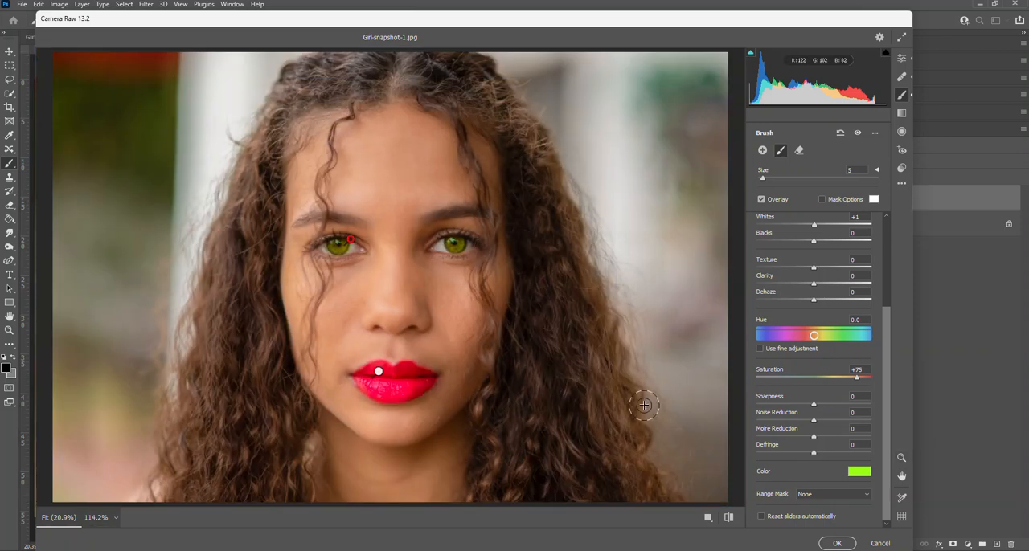
key("e")
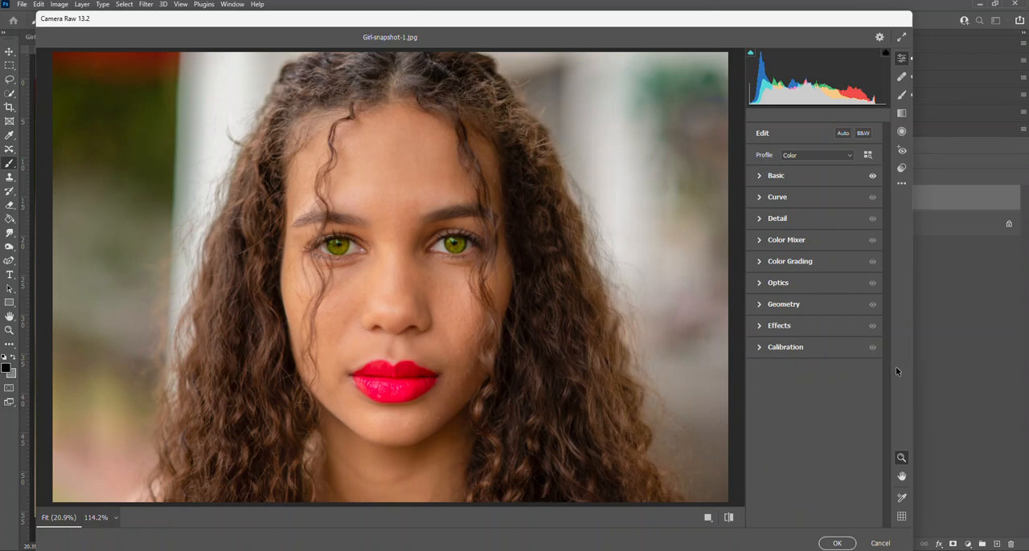
left_click(873, 177)
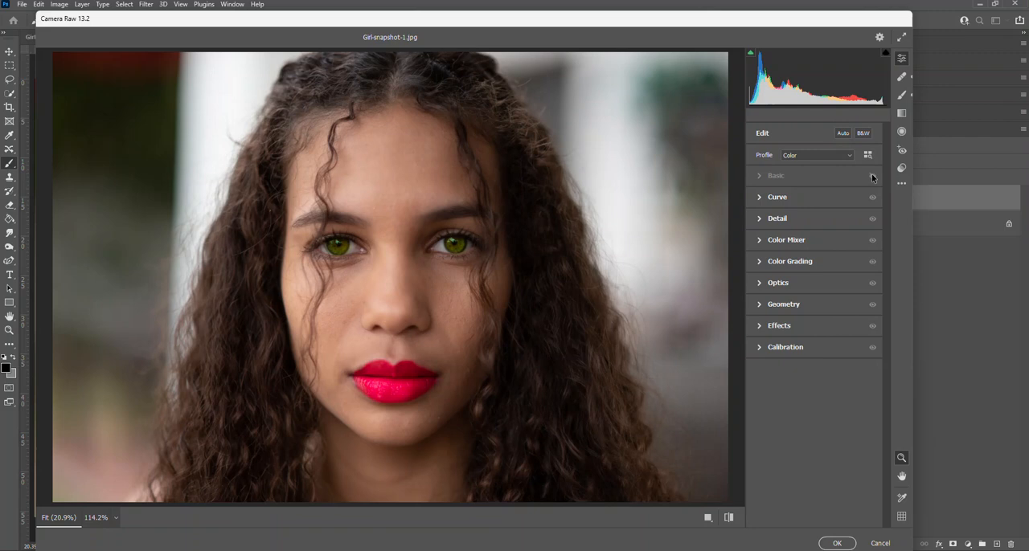
left_click(873, 177)
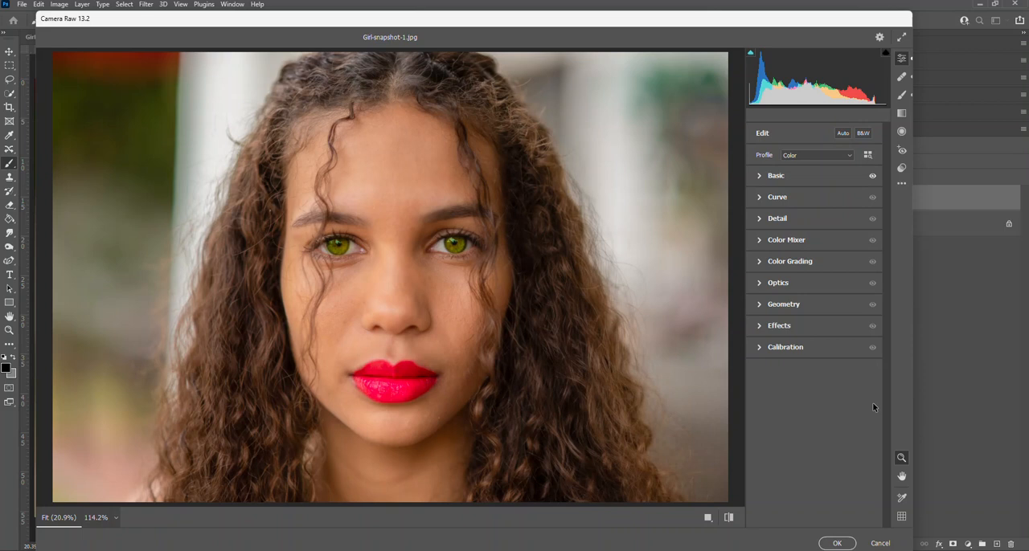
left_click(837, 544)
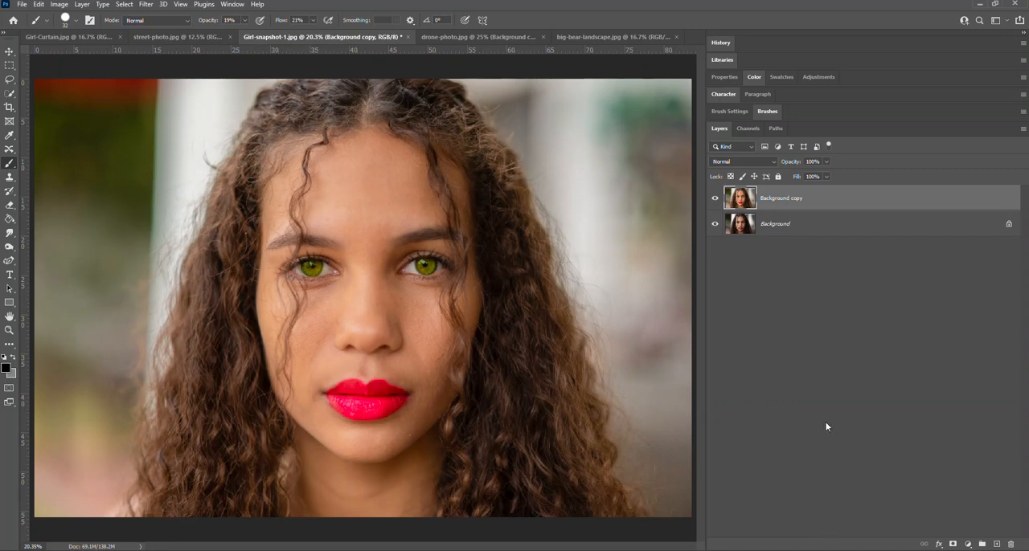
- Compare the retouched portrait with the original by toggling the visibility of the Background copy layer
left_click(715, 199)
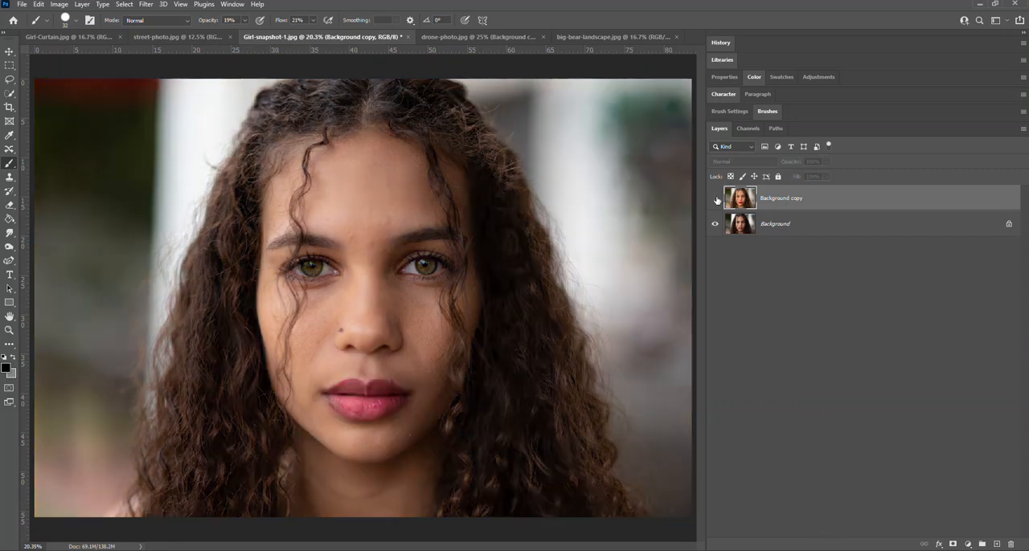
left_click(716, 199)
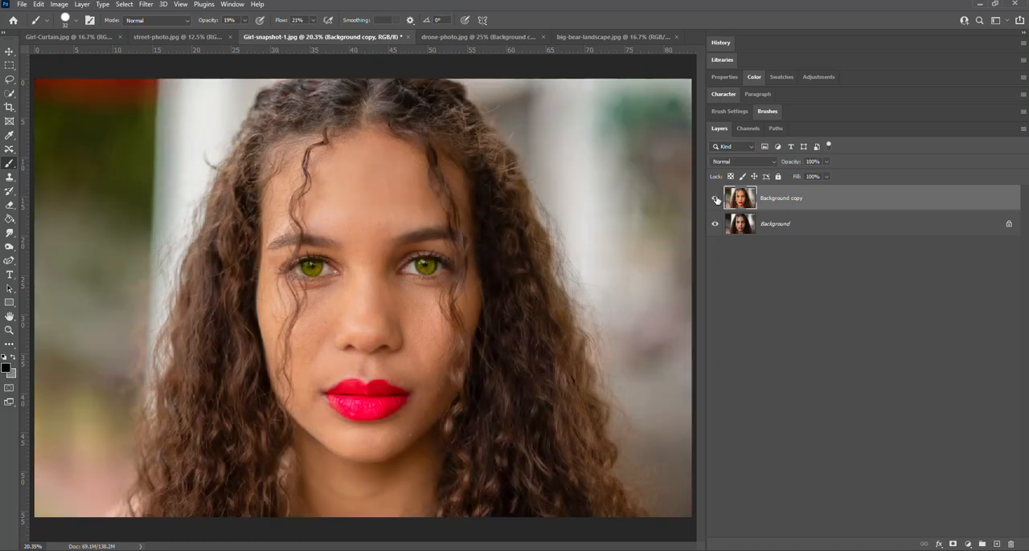
left_click(716, 199)
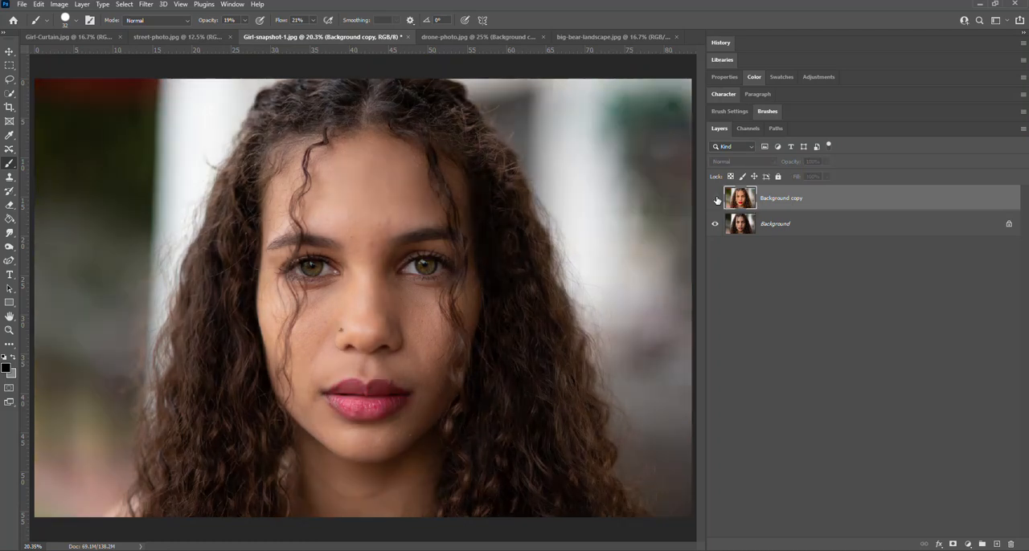
left_click(715, 198)
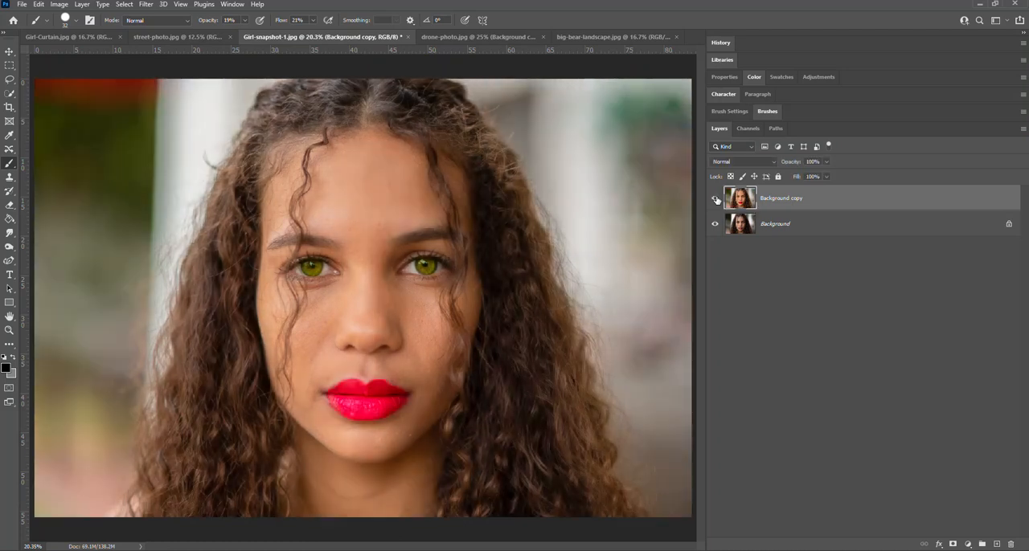
left_click(716, 199)
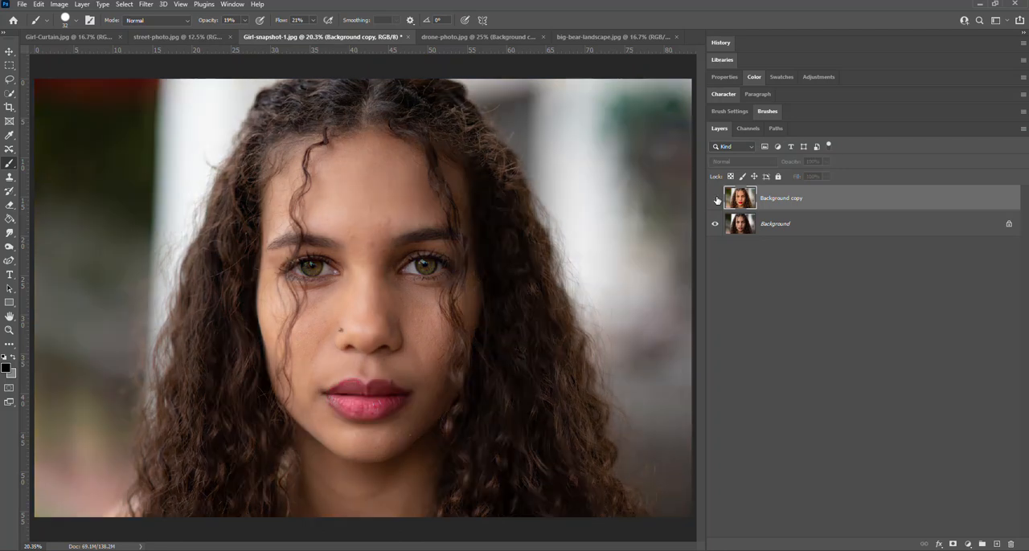
left_click(716, 199)
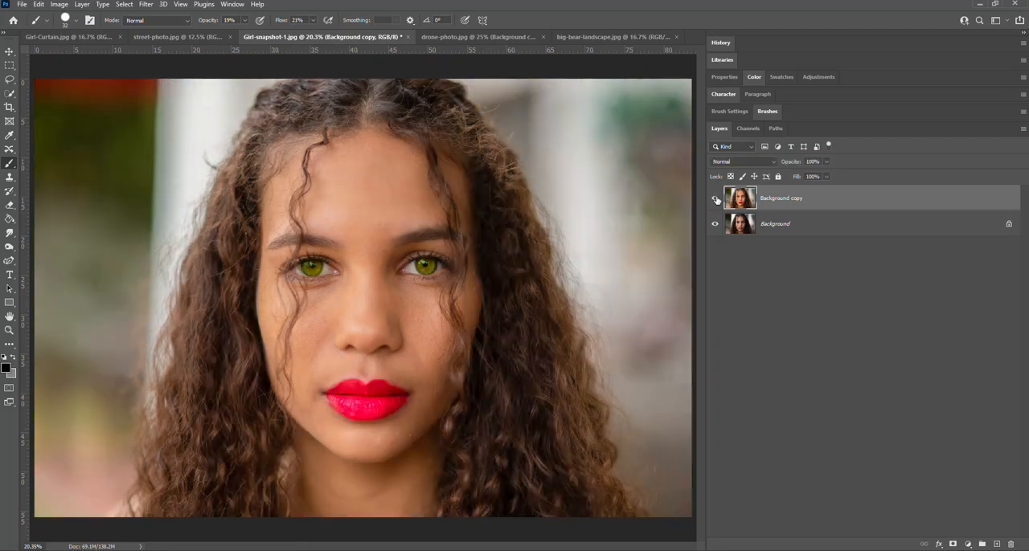
left_click(715, 198)
left_click(715, 199)
- Duplicate the Background copy layer and run Select Subject on the duplicate
right_click(777, 199)
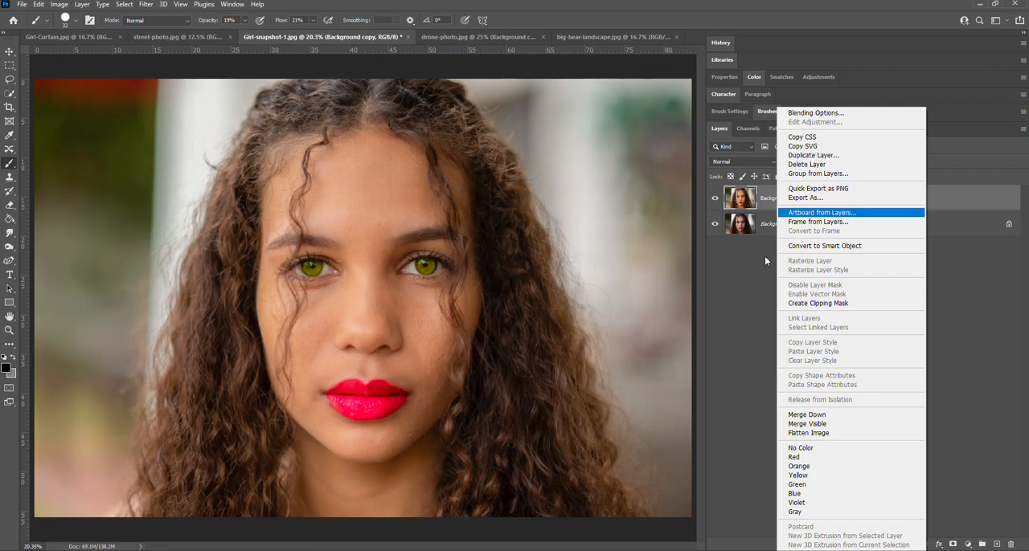
left_click(772, 209)
left_click_drag(772, 208, 996, 545)
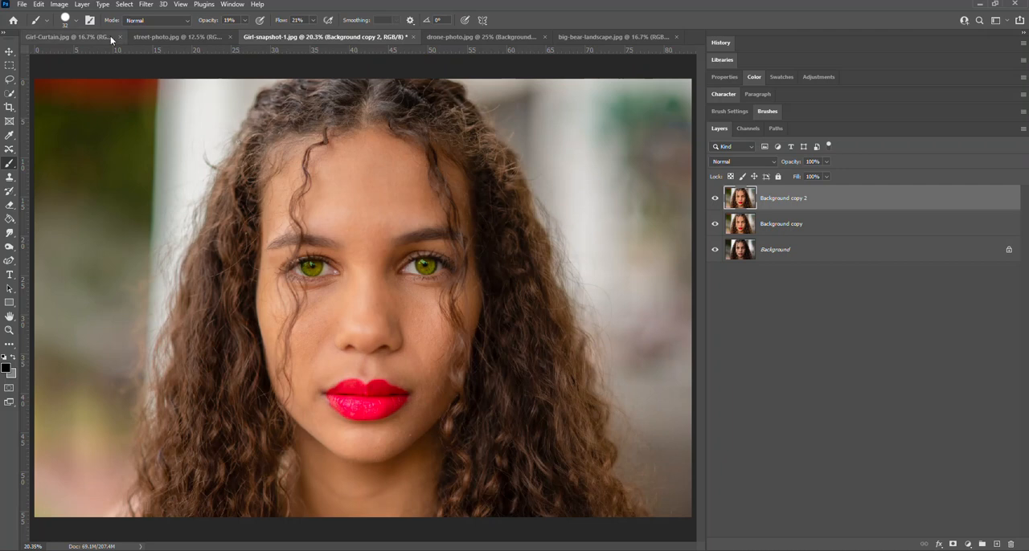
left_click(124, 5)
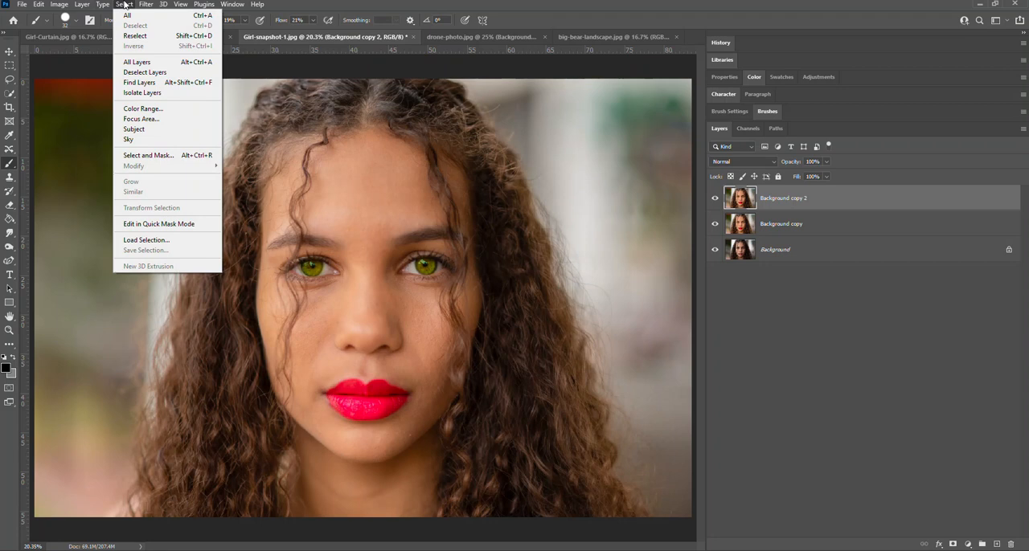
left_click(166, 131)
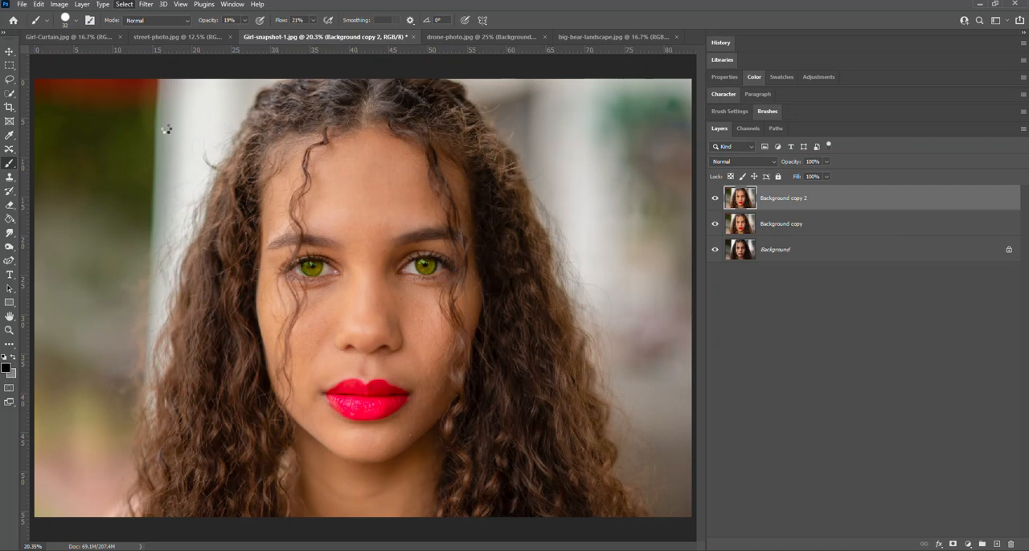
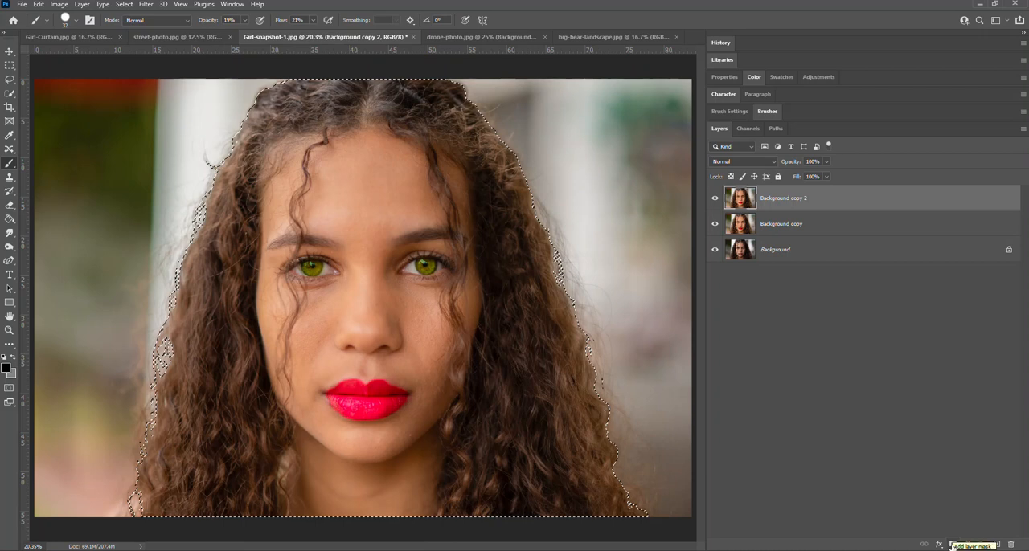
- Add a layer mask from the subject selection to Background copy 2 and check the cutout with both lower layers temporarily hidden
left_click(952, 544)
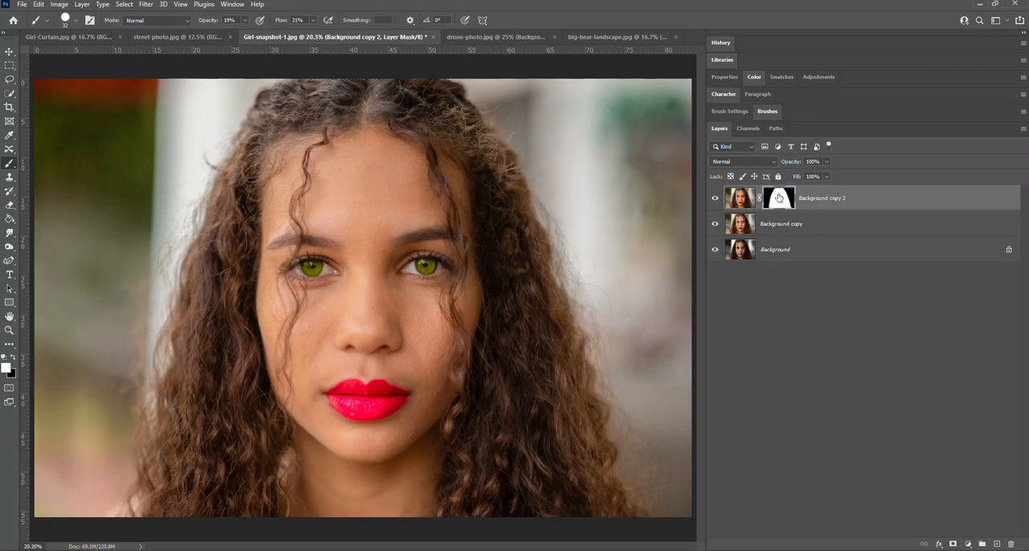
left_click(715, 224)
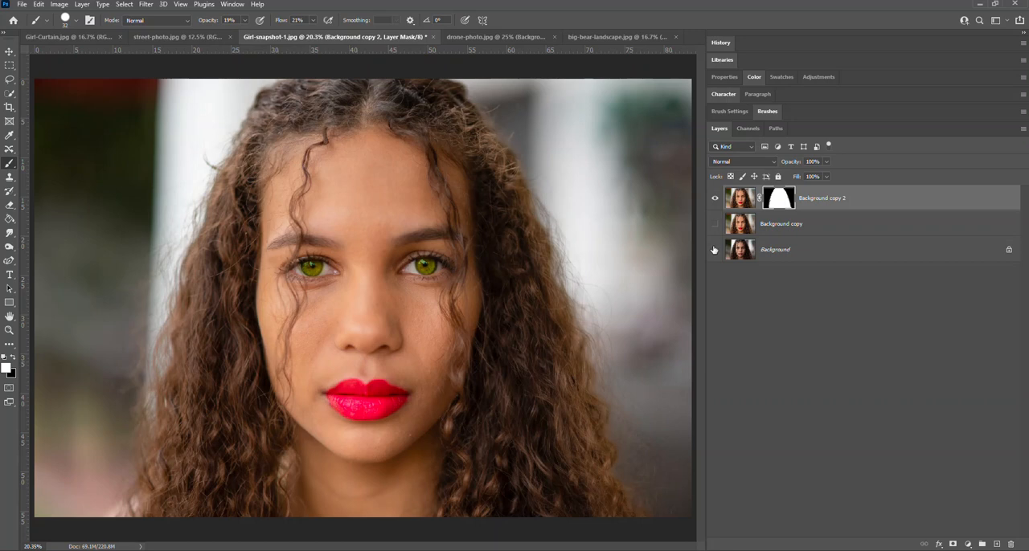
left_click(715, 250)
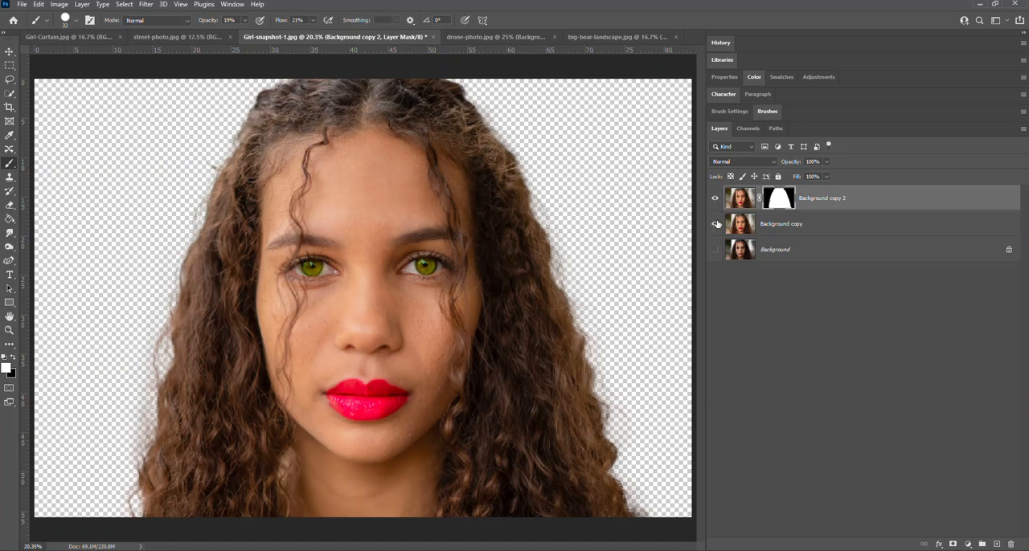
left_click(715, 224)
left_click(715, 249)
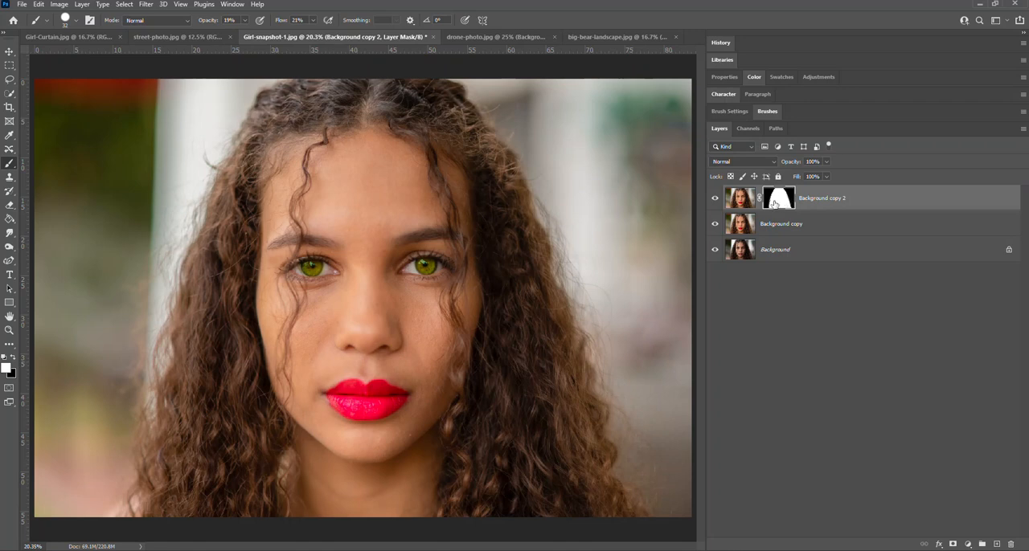
- Invert the layer mask of Background copy 2 and check the masked-out subject with both lower layers temporarily hidden
left_click(746, 204)
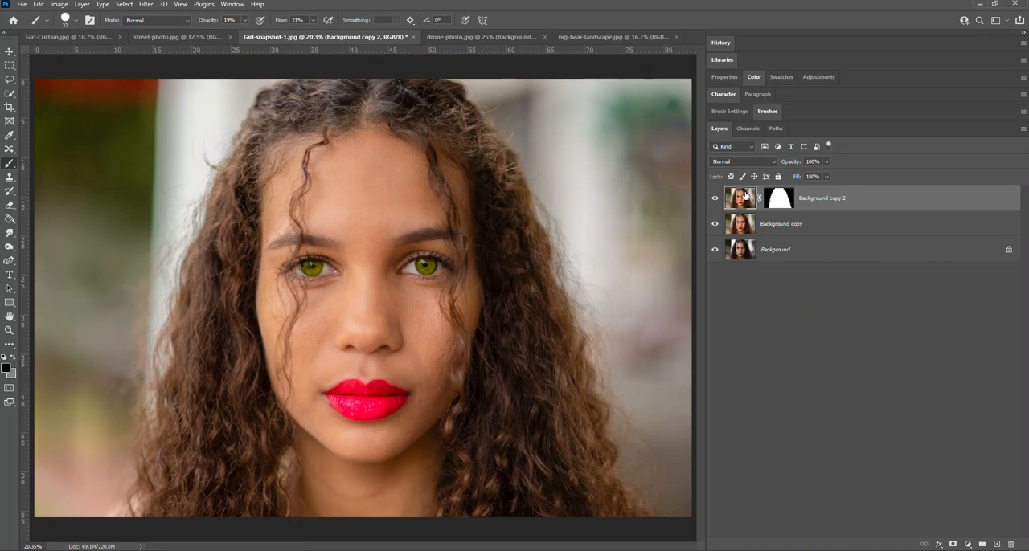
left_click(783, 202)
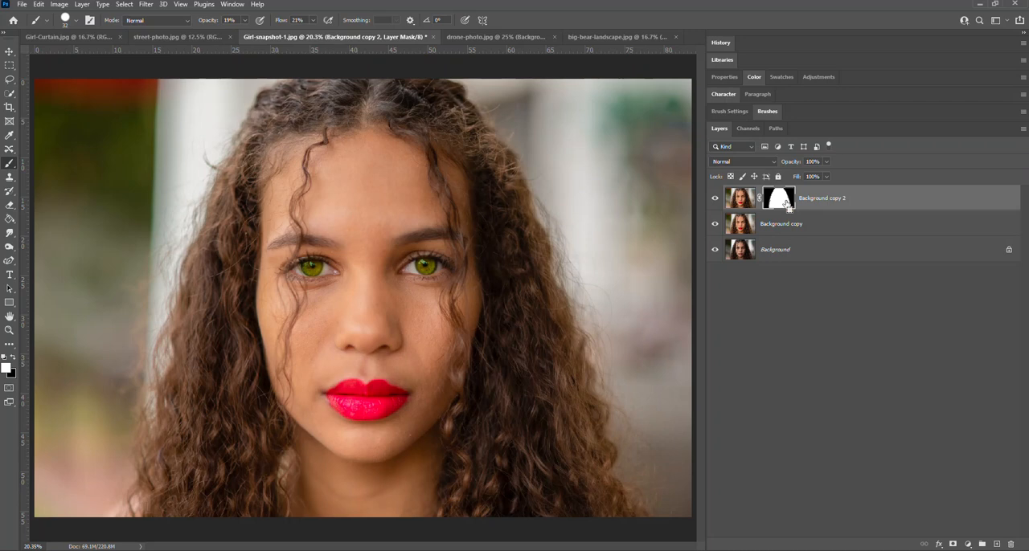
key("ctrl+i")
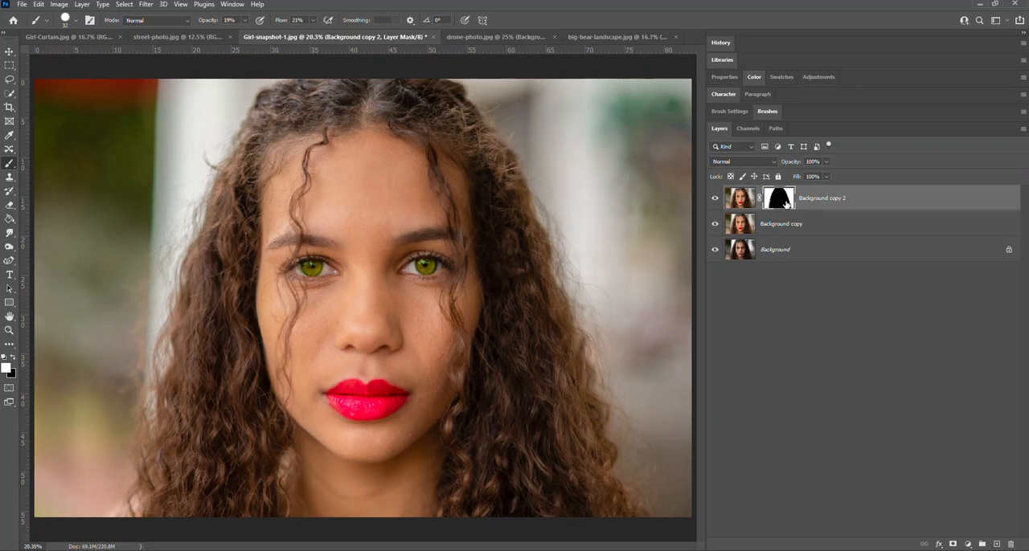
left_click(715, 224)
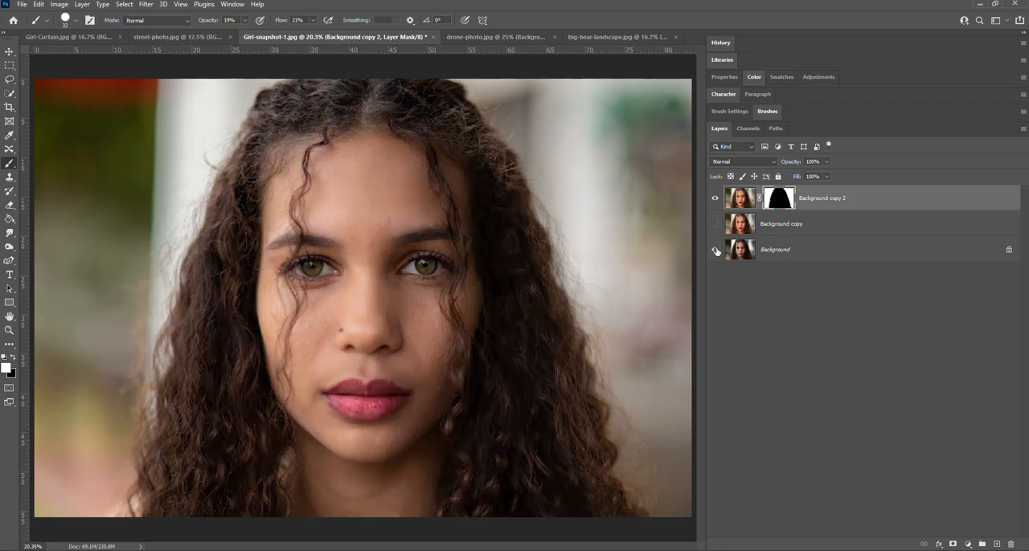
left_click(715, 250)
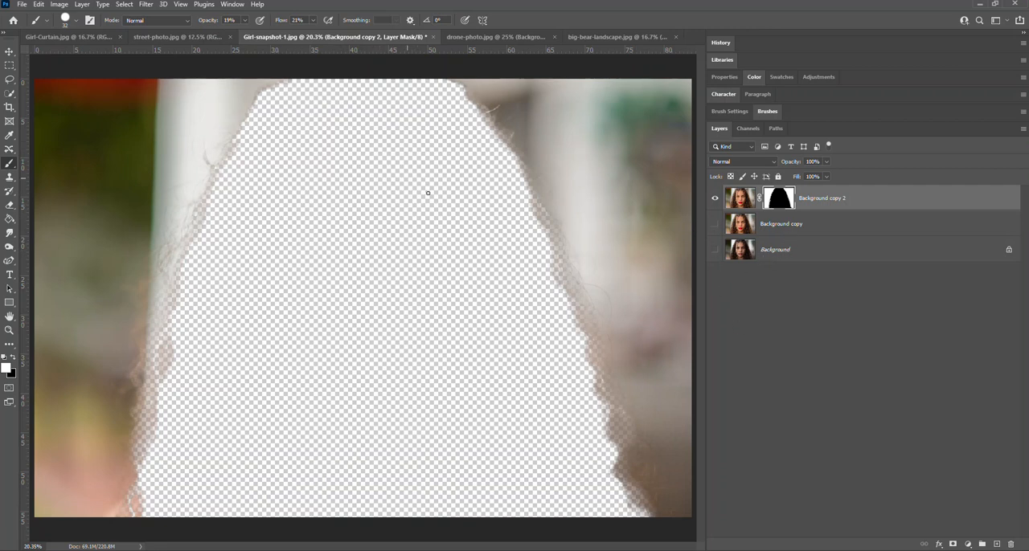
left_click(715, 224)
left_click(715, 250)
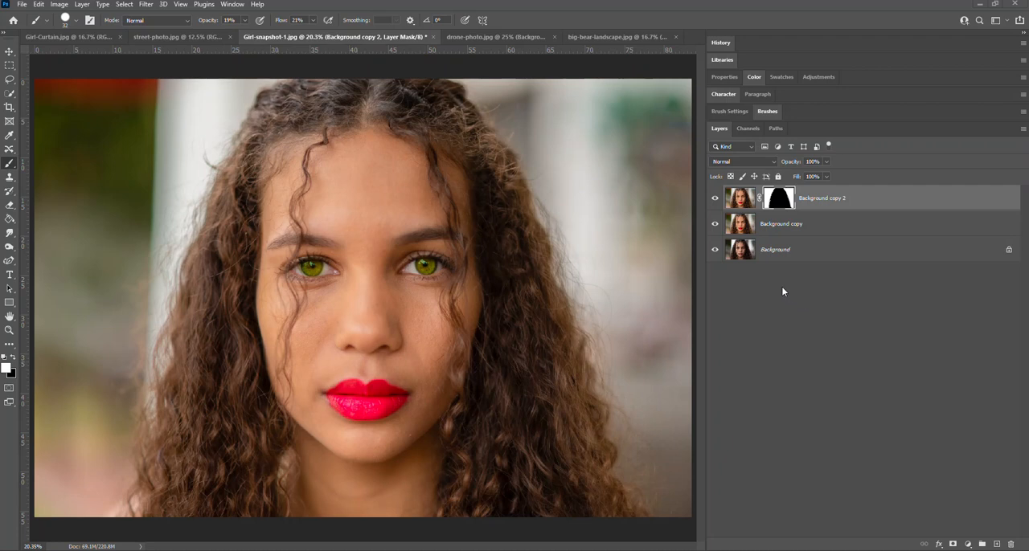
- Turn the image of Background copy 2, not its mask, black and white using the Camera Raw Filter with Vibrance and Saturation at -100
left_click(743, 201)
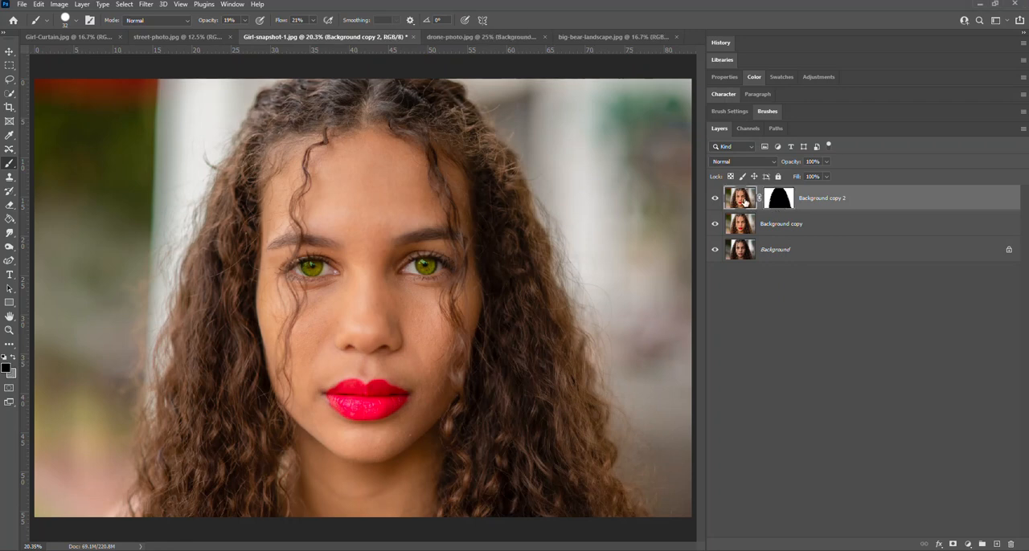
left_click(781, 202)
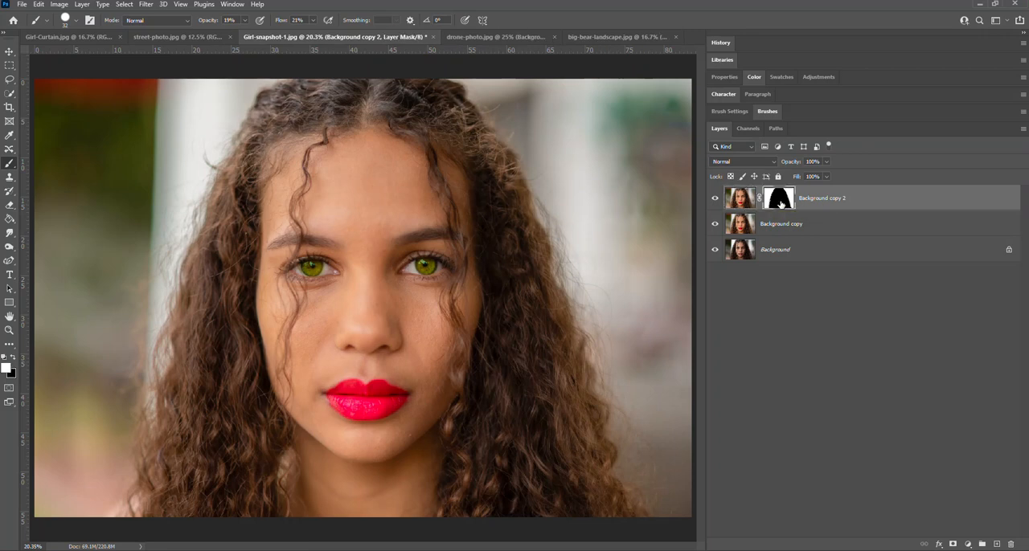
left_click(743, 200)
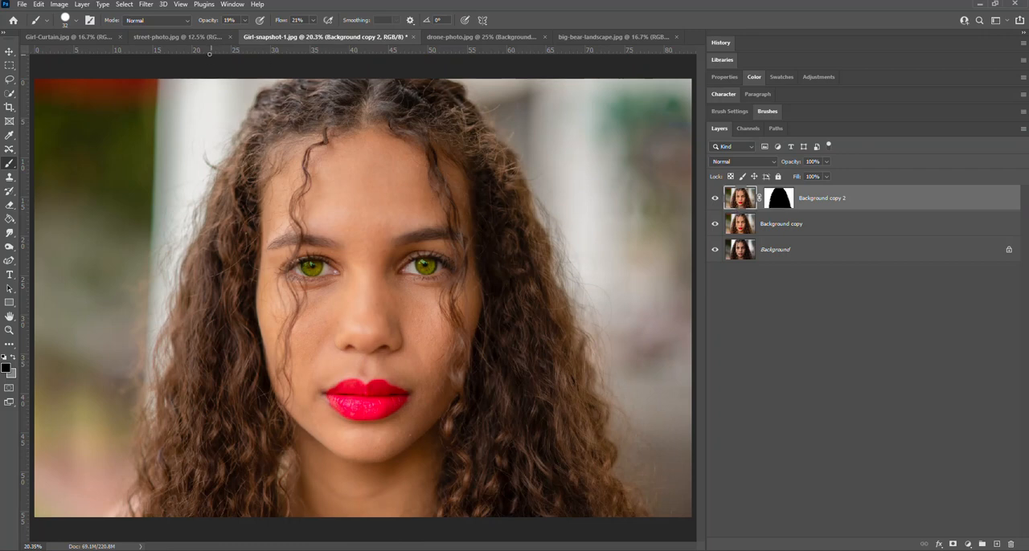
left_click(143, 5)
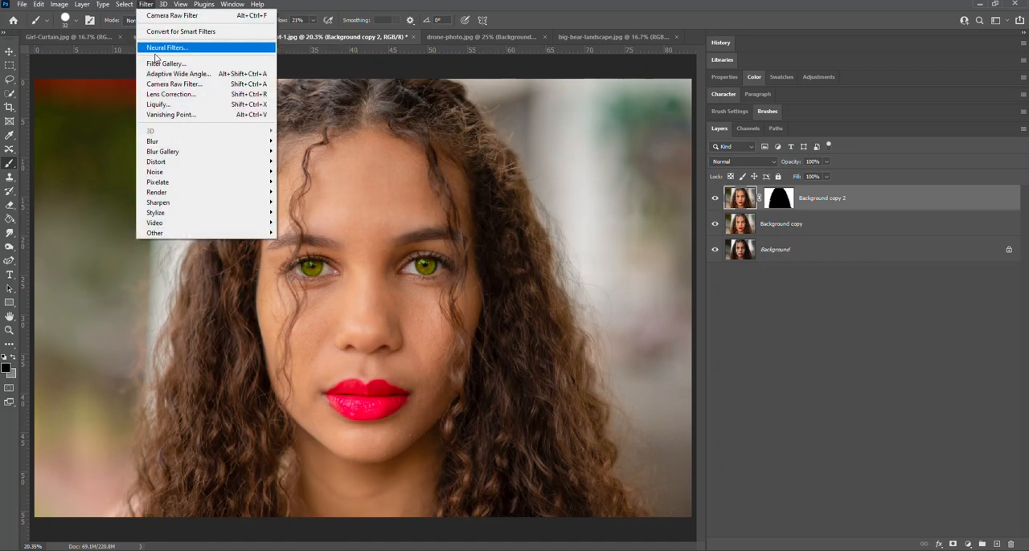
left_click(166, 85)
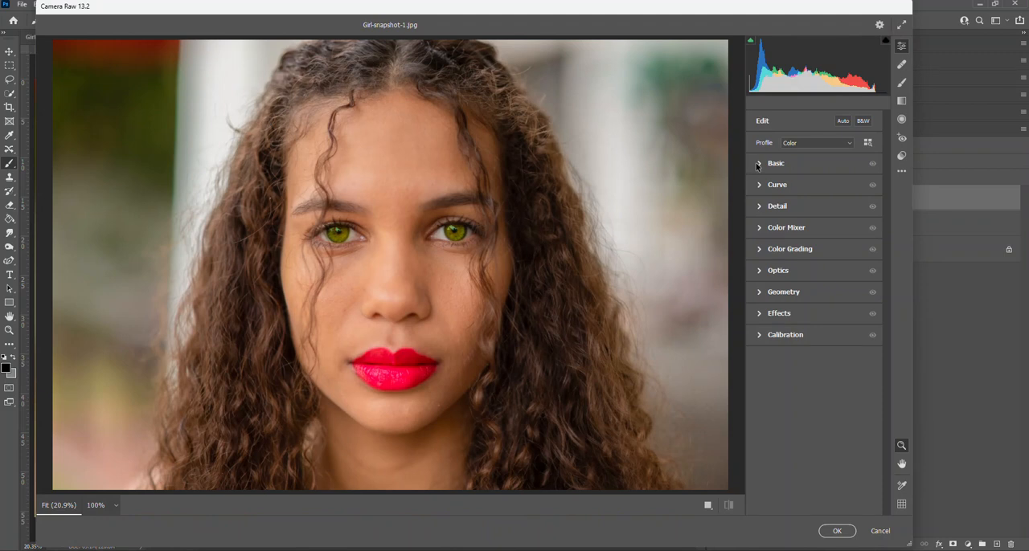
left_click(757, 165)
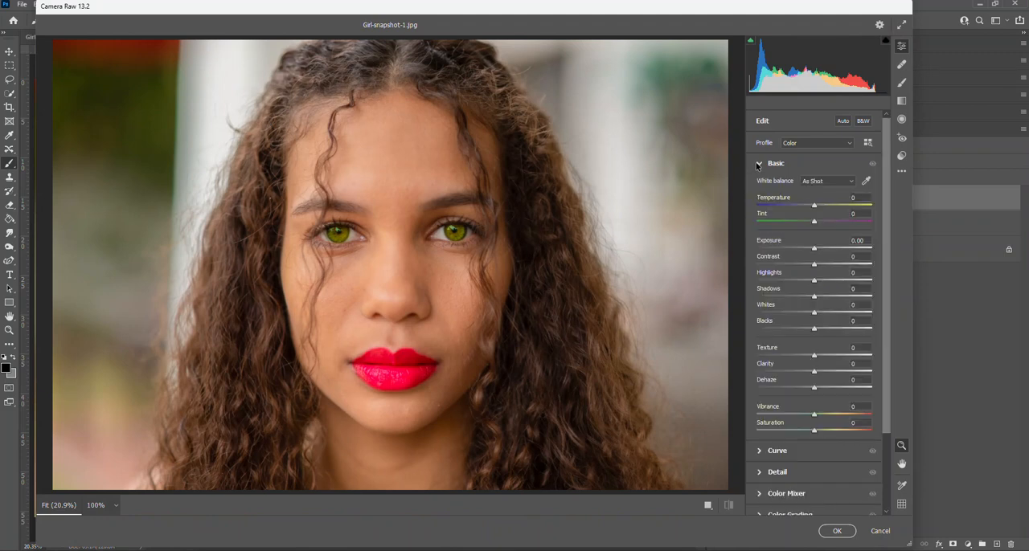
left_click_drag(816, 427, 736, 438)
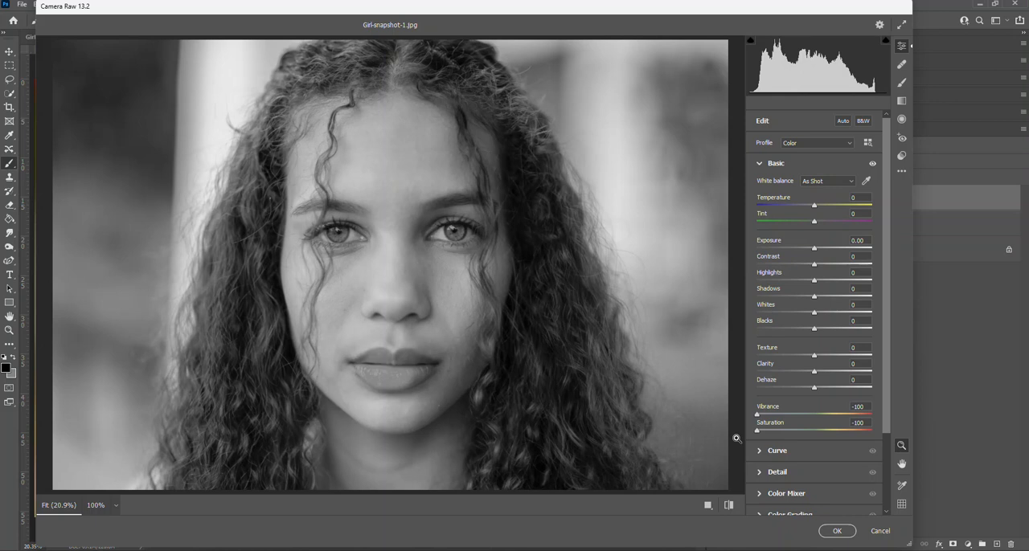
left_click(836, 533)
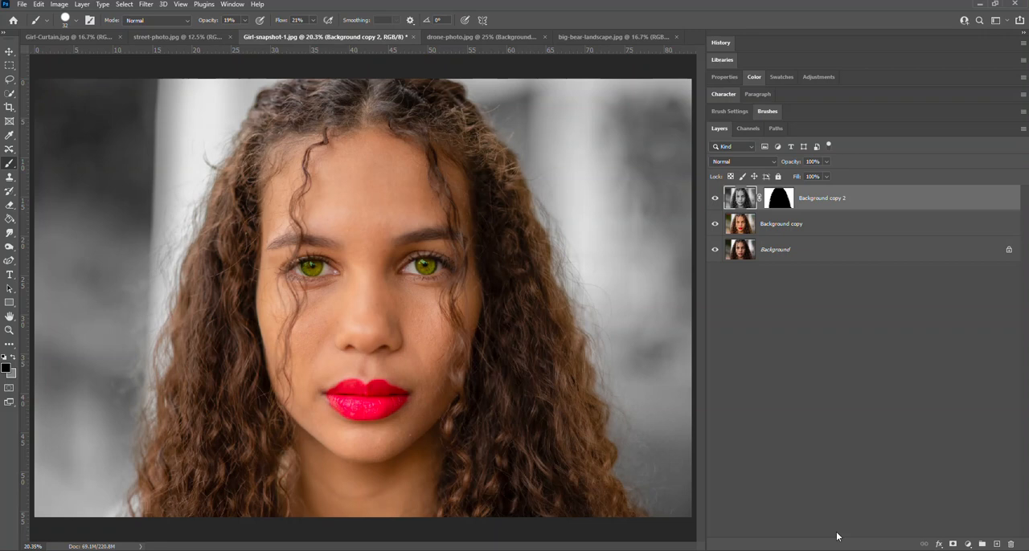
- Compare the black-and-white effect on the subject and on the background by repeatedly inverting the Background copy 2 mask, ending on the background
left_click(786, 197)
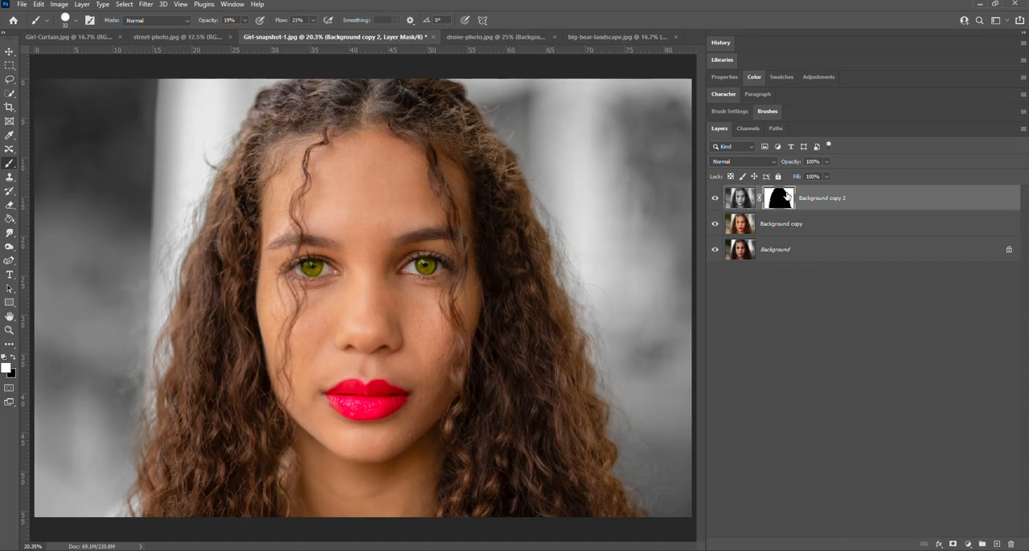
key("ctrl+i")
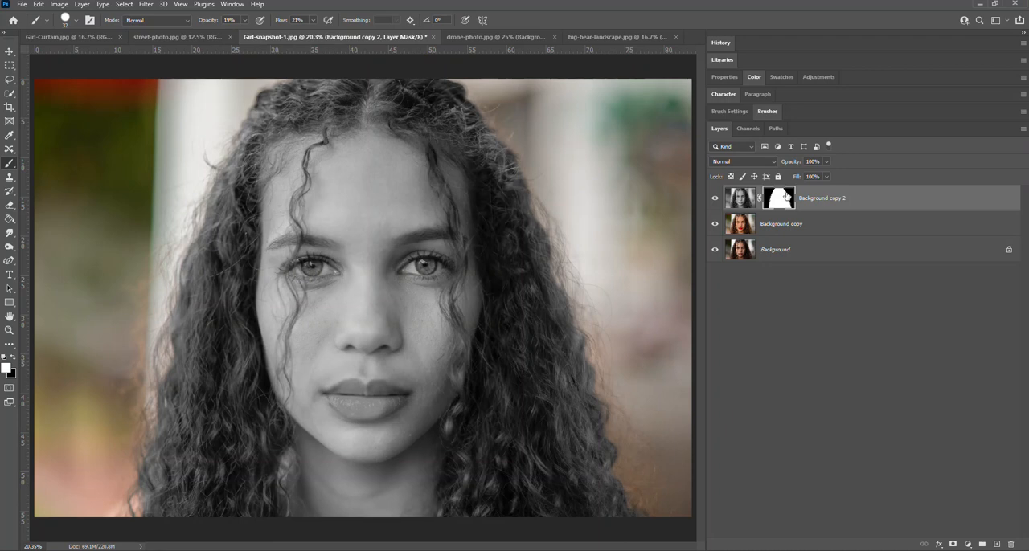
key("ctrl+i")
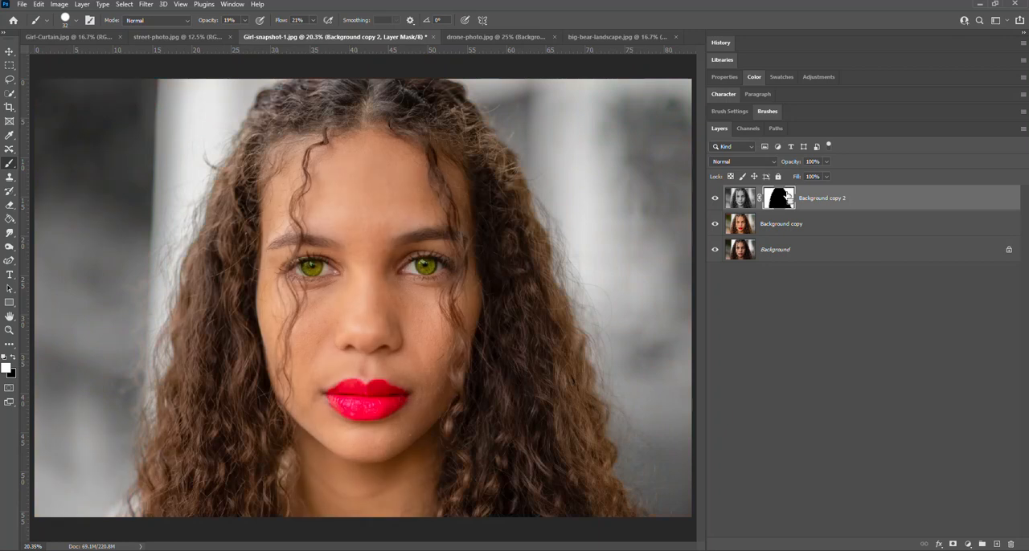
key("ctrl+i")
key("ctrl+i")
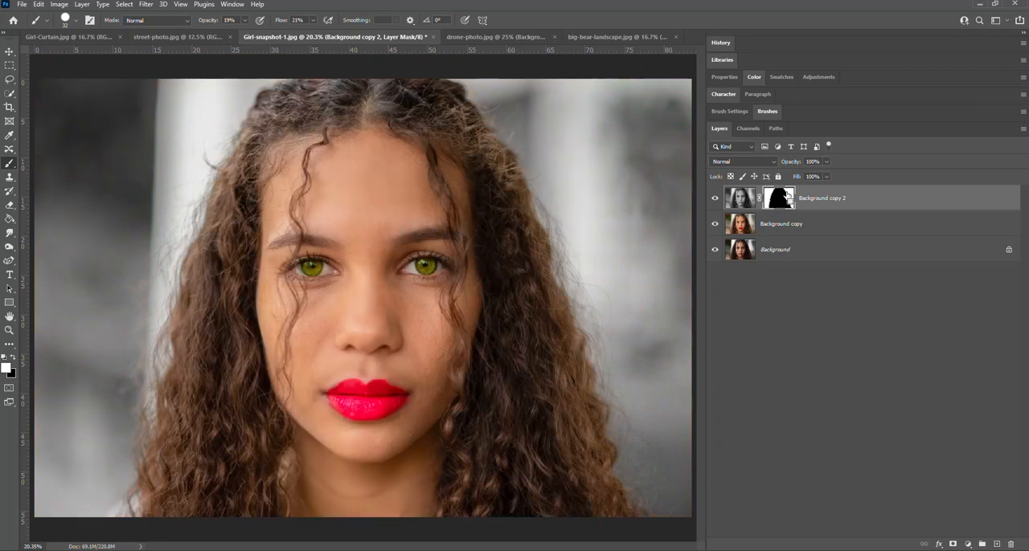